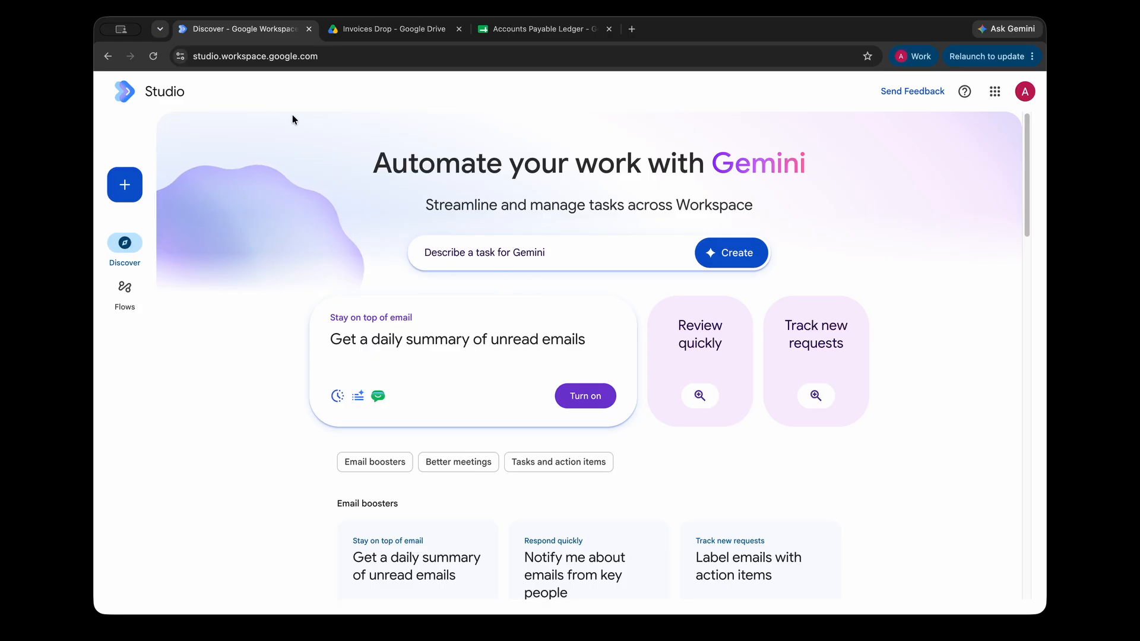
Create a new flow using the 'When an item is added to a folder' starter, watching the Invoices Drop Drive folder.
{"action": "left_click", "coordinate": [140, 190]}
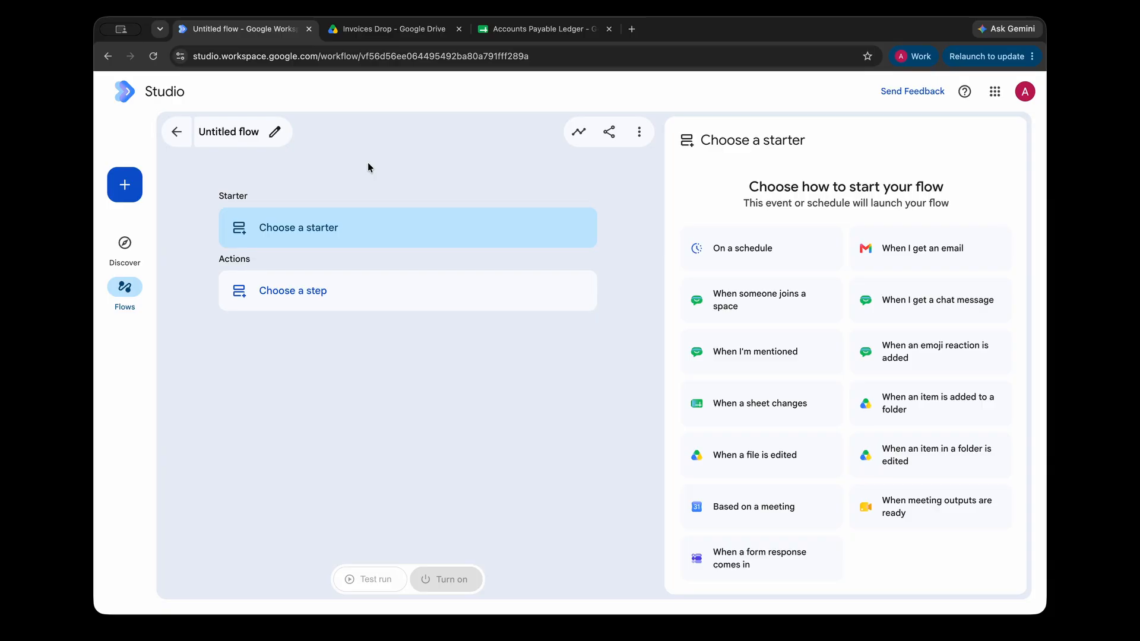
{"action": "left_click", "coordinate": [921, 406]}
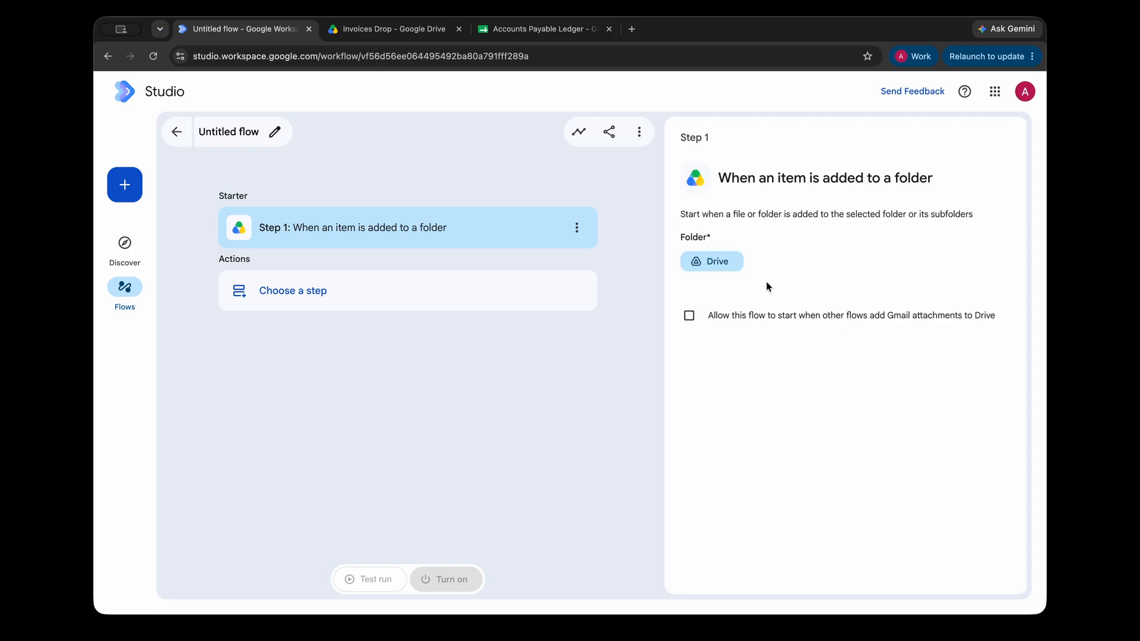
{"action": "left_click", "coordinate": [736, 262]}
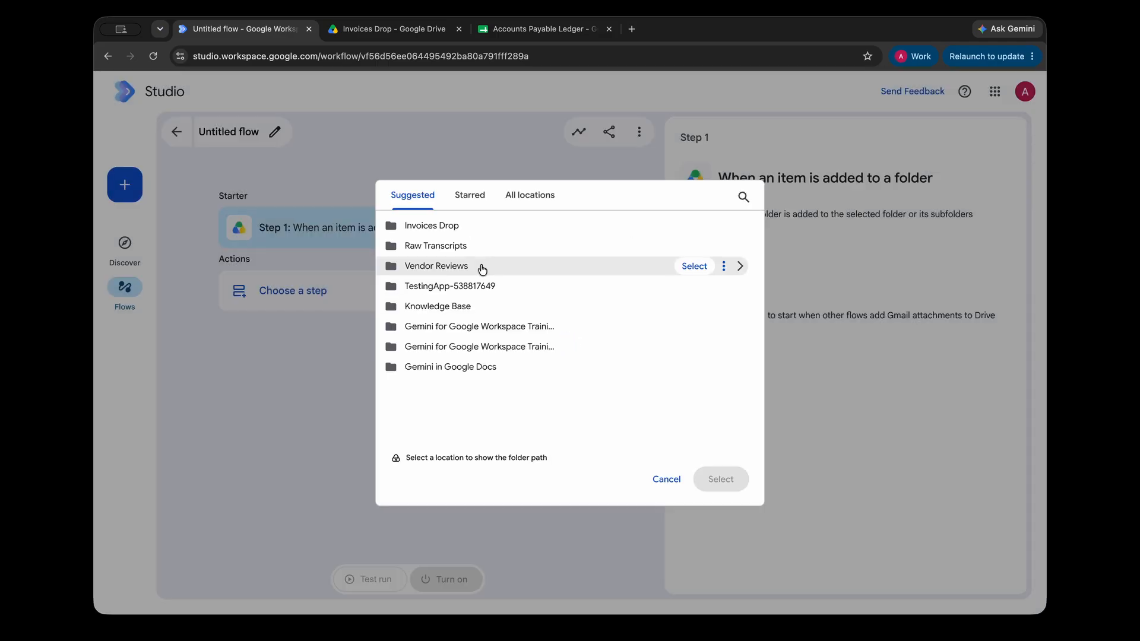
{"action": "left_click", "coordinate": [694, 225]}
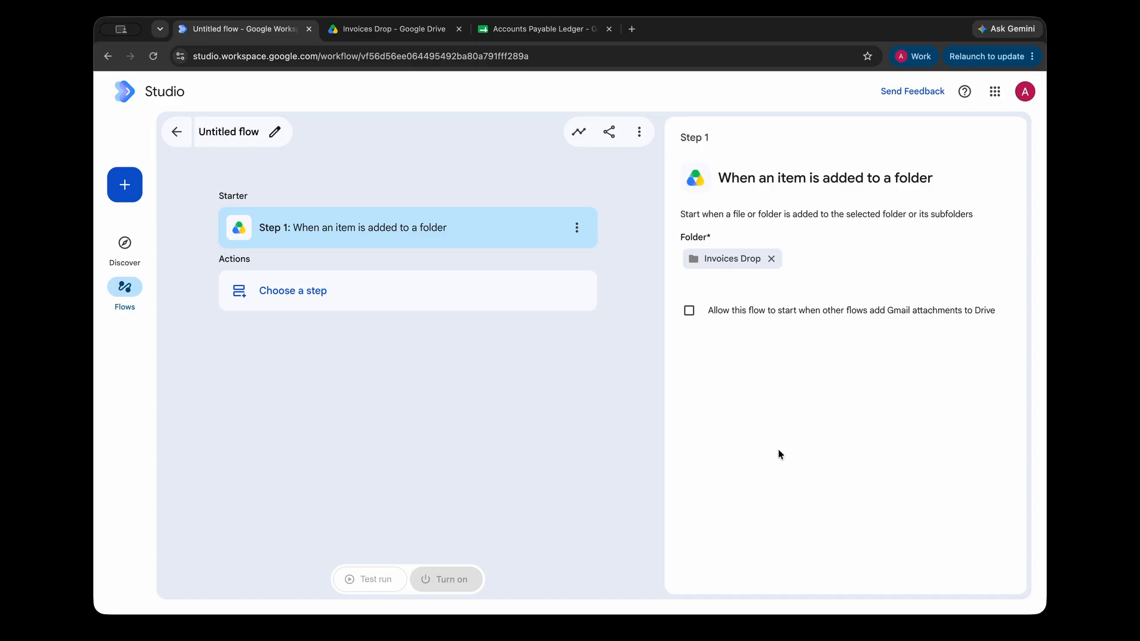
{"action": "key", "text": "ctrl+Tab"}
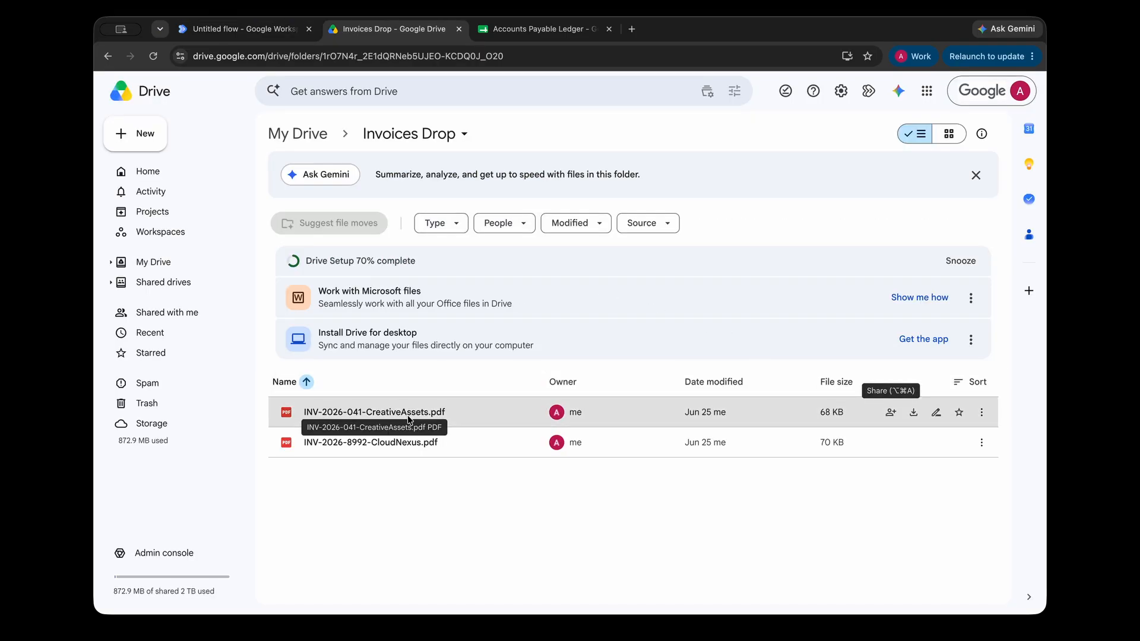
Preview the CreativeAssets ($850.50) and CloudNexus ($14,500.00) invoice PDFs, then return to the flow.
{"action": "double_click", "coordinate": [408, 409]}
{"action": "left_click_drag", "start_coordinate": [713, 522], "coordinate": [775, 520]}
{"action": "left_click", "coordinate": [778, 519]}
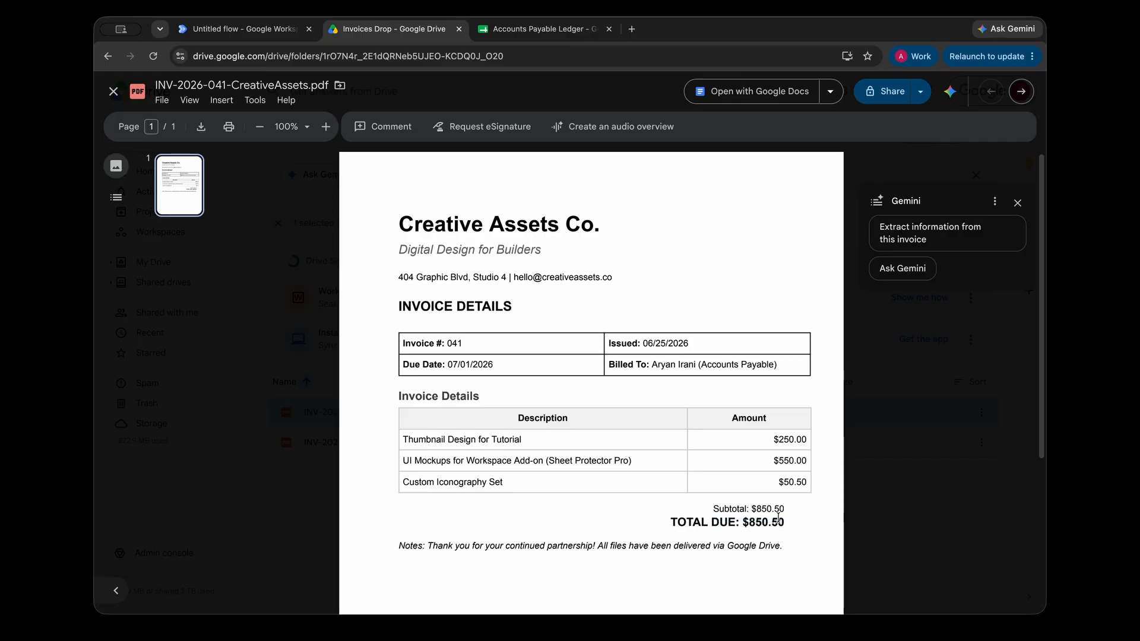
{"action": "key", "text": "Right"}
{"action": "left_click_drag", "start_coordinate": [720, 597], "coordinate": [808, 594]}
{"action": "left_click", "coordinate": [807, 594]}
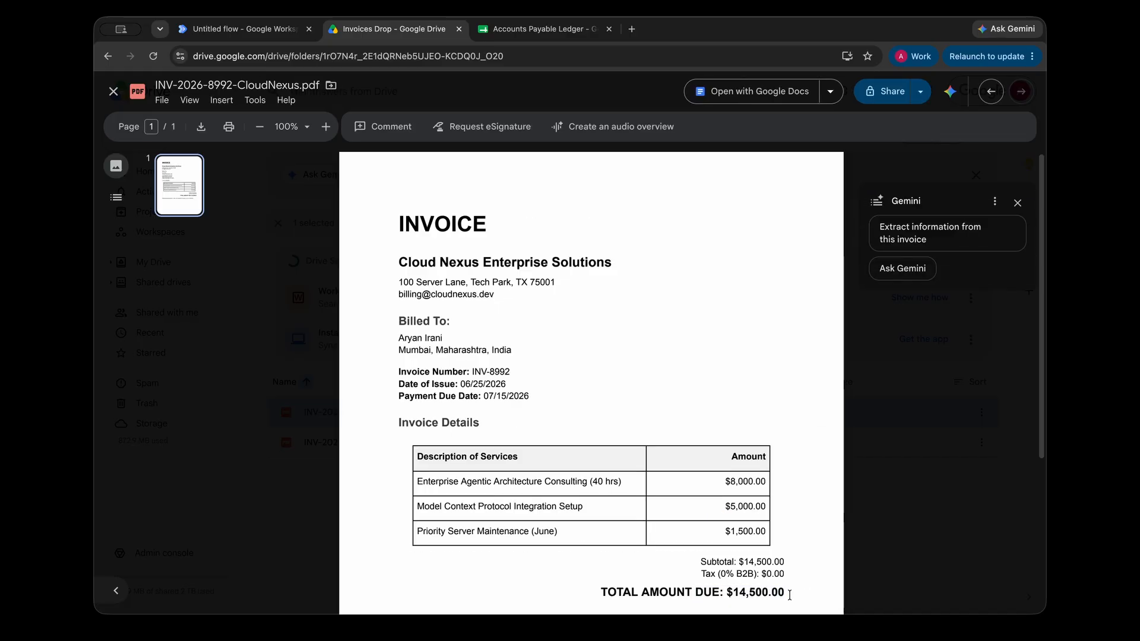
{"action": "key", "text": "Escape"}
{"action": "key", "text": "ctrl+shift+Tab"}
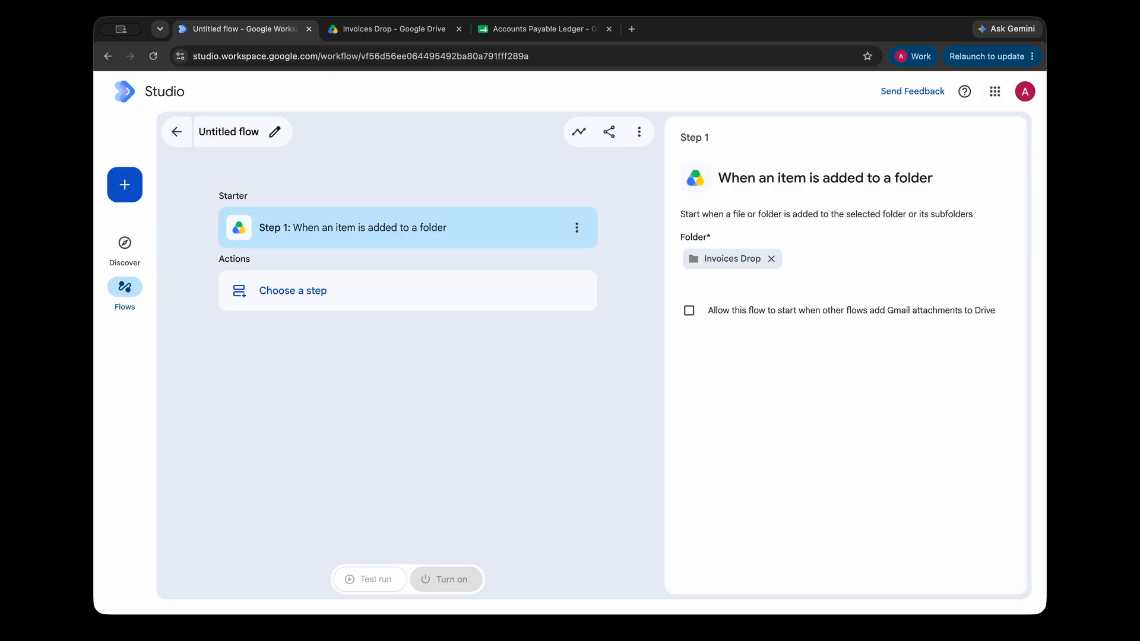
Add an Extract step whose Content is Step 1's Link to item.
{"action": "left_click", "coordinate": [325, 291]}
{"action": "left_click", "coordinate": [916, 317]}
{"action": "left_click", "coordinate": [926, 328]}
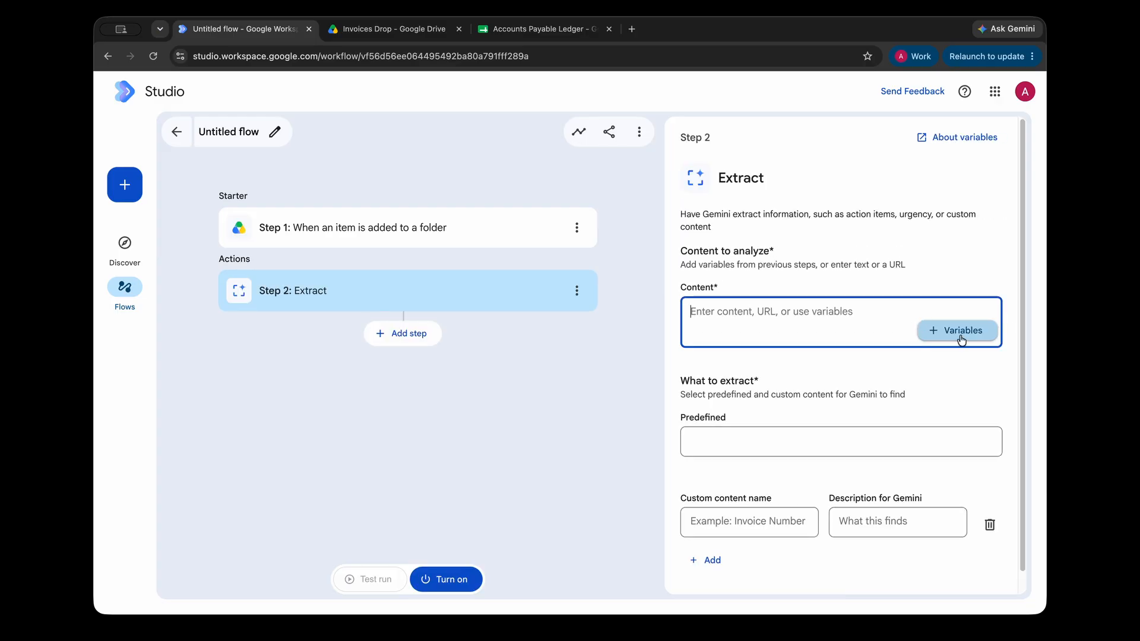
{"action": "left_click", "coordinate": [917, 409]}
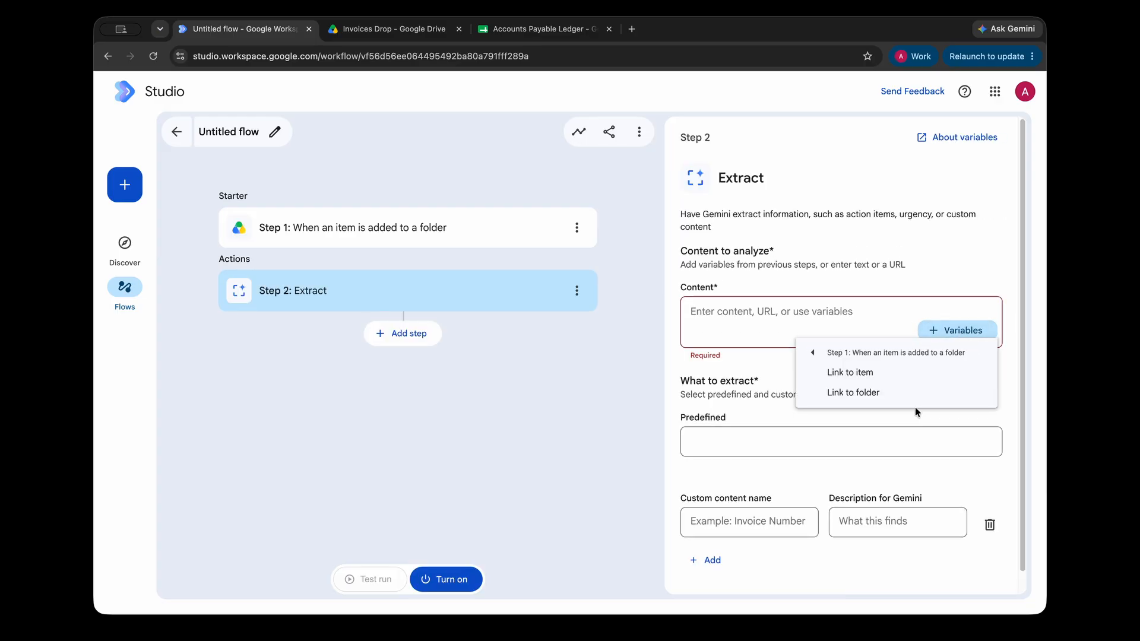
{"action": "left_click", "coordinate": [836, 374]}
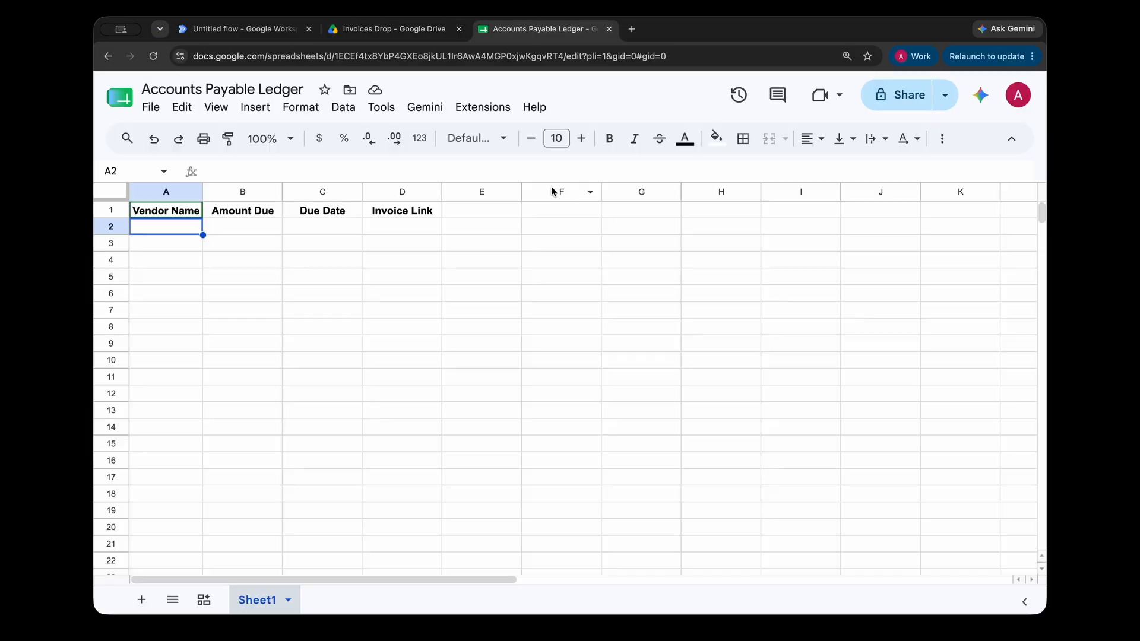
Check the ledger headers A1–D1 and empty Invoice Link cells D2:D7, then return to the flow.
{"action": "left_click", "coordinate": [177, 211]}
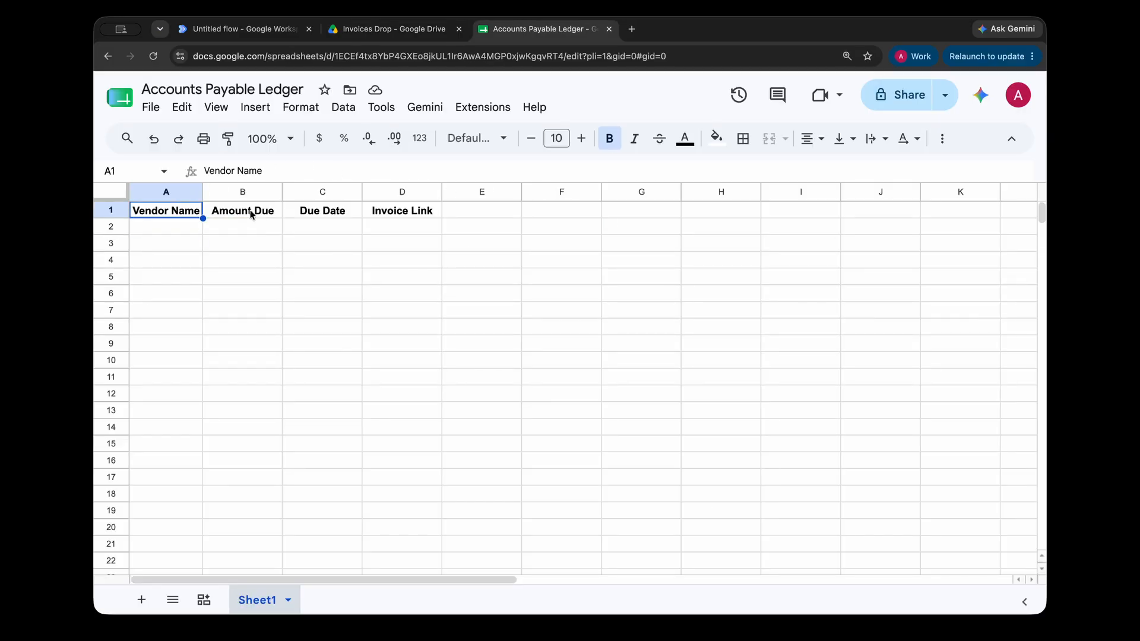
{"action": "left_click", "coordinate": [260, 215]}
{"action": "left_click", "coordinate": [345, 220]}
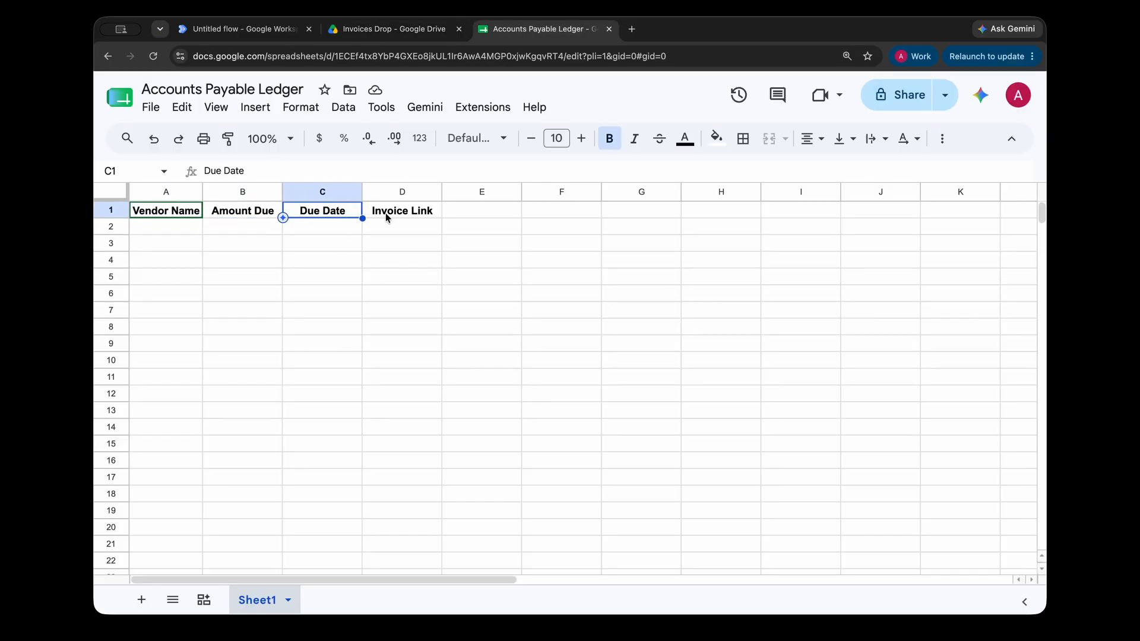
{"action": "left_click", "coordinate": [387, 218]}
{"action": "left_click", "coordinate": [396, 242]}
{"action": "left_click_drag", "start_coordinate": [403, 229], "coordinate": [405, 308]}
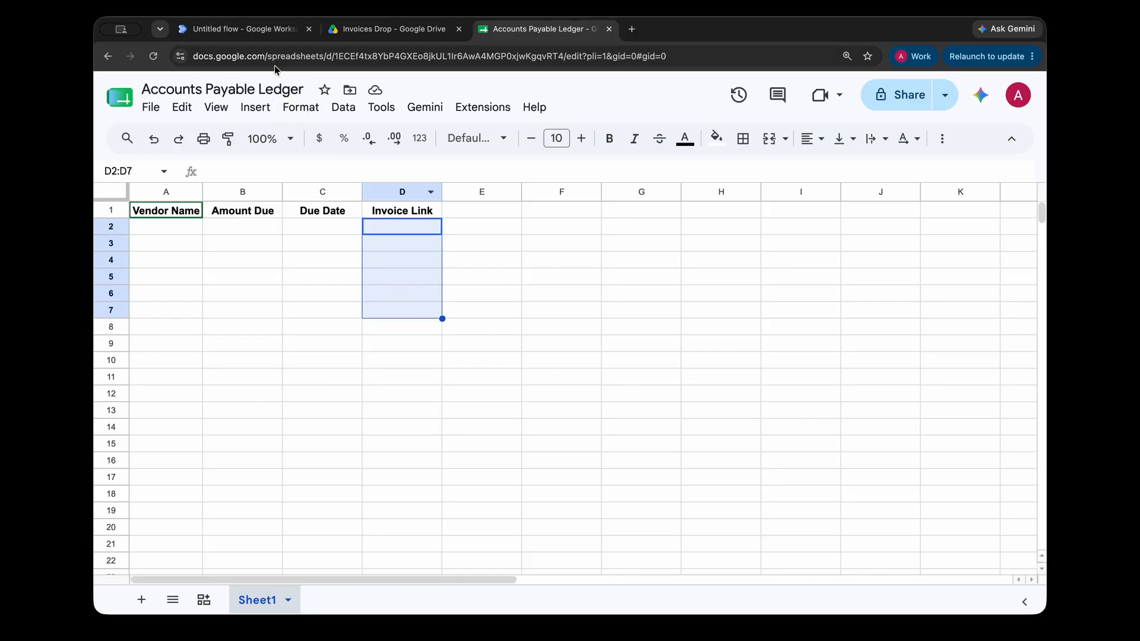
{"action": "left_click", "coordinate": [241, 28]}
{"action": "left_click", "coordinate": [771, 444]}
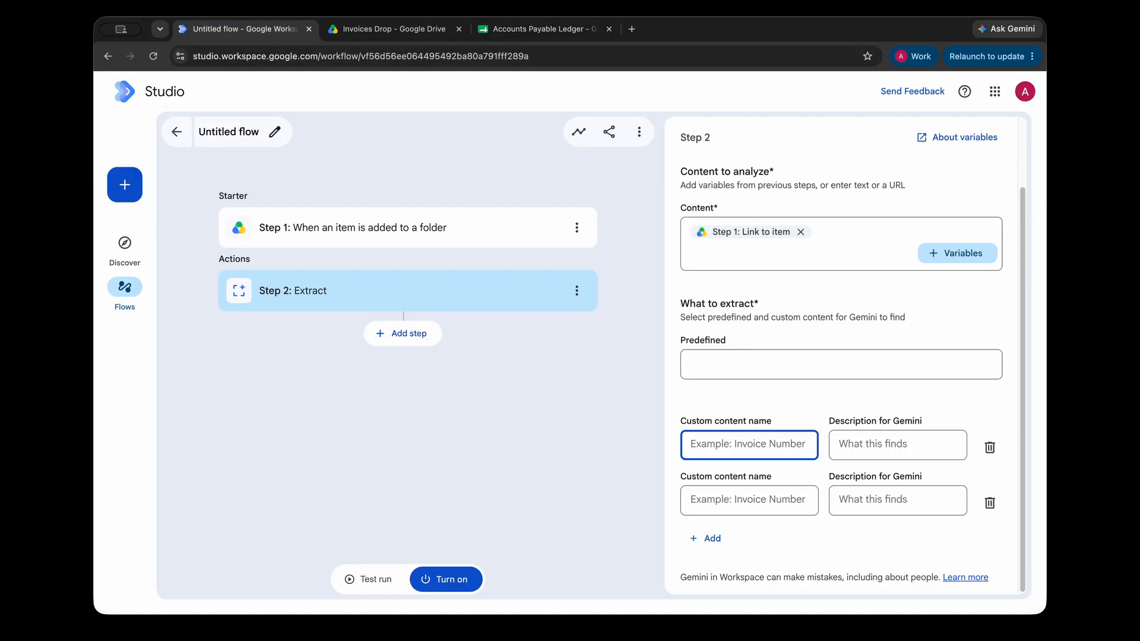
Add the custom field Vendor_Name with a pasted description.
{"action": "left_click", "coordinate": [728, 446]}
{"action": "type", "text": "Vendor_Name"}
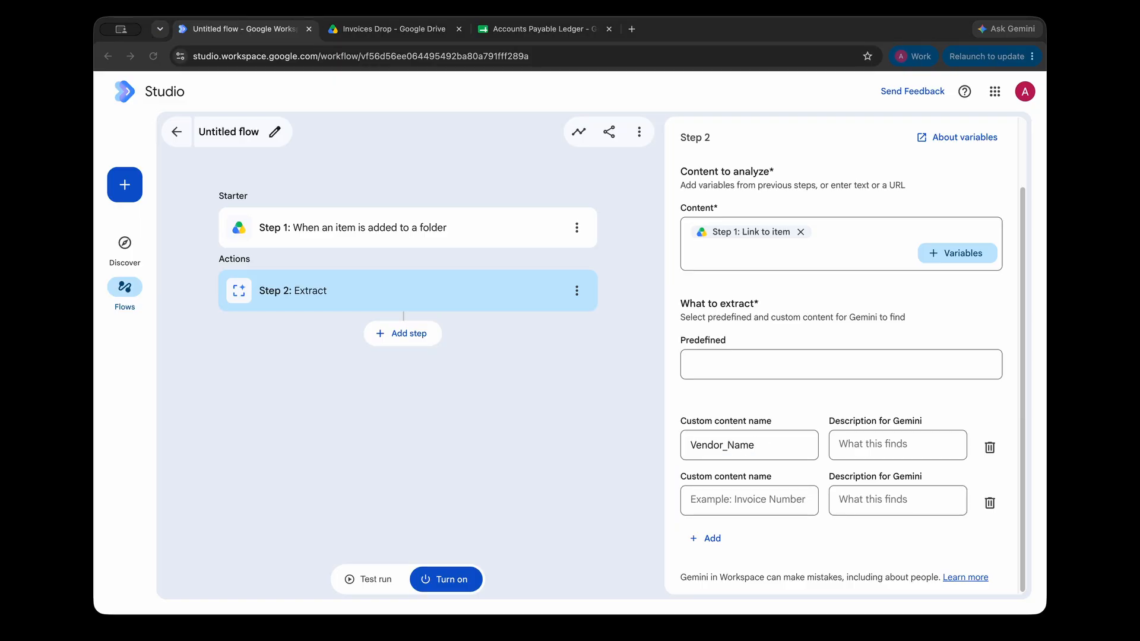
{"action": "left_click", "coordinate": [855, 446]}
{"action": "key", "text": "super+v"}
{"action": "left_click_drag", "start_coordinate": [855, 450], "coordinate": [969, 455]}
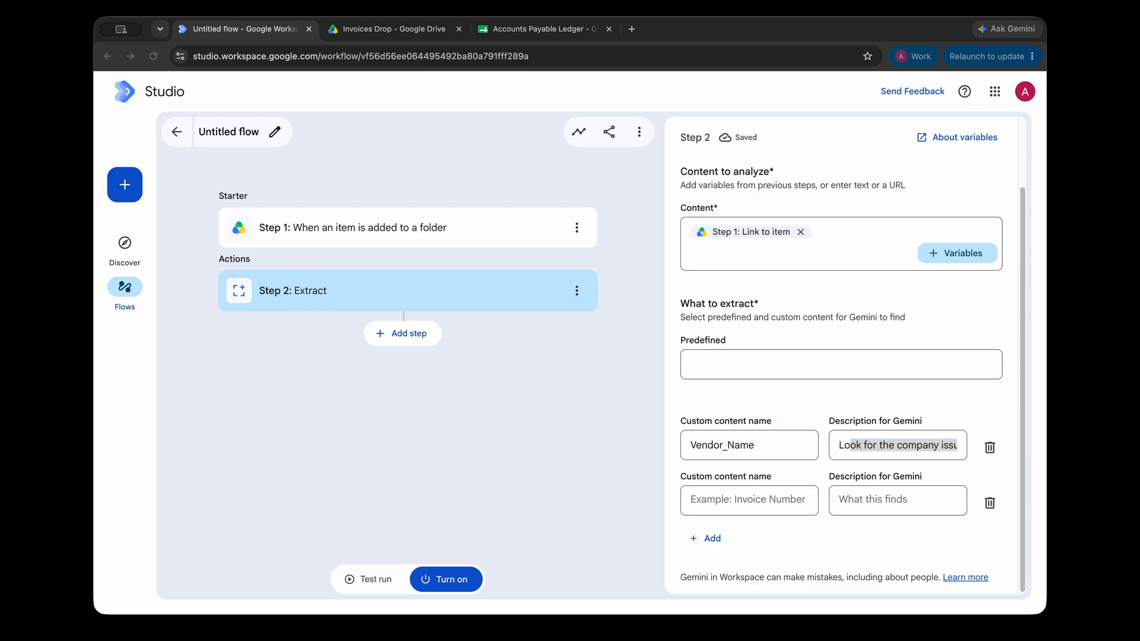
Add the custom field Invoice_Total described as 'Find the final total amount'.
{"action": "left_click", "coordinate": [691, 501]}
{"action": "type", "text": "Invoice_Total"}
{"action": "key", "text": "super+Tab"}
{"action": "left_click", "coordinate": [895, 509]}
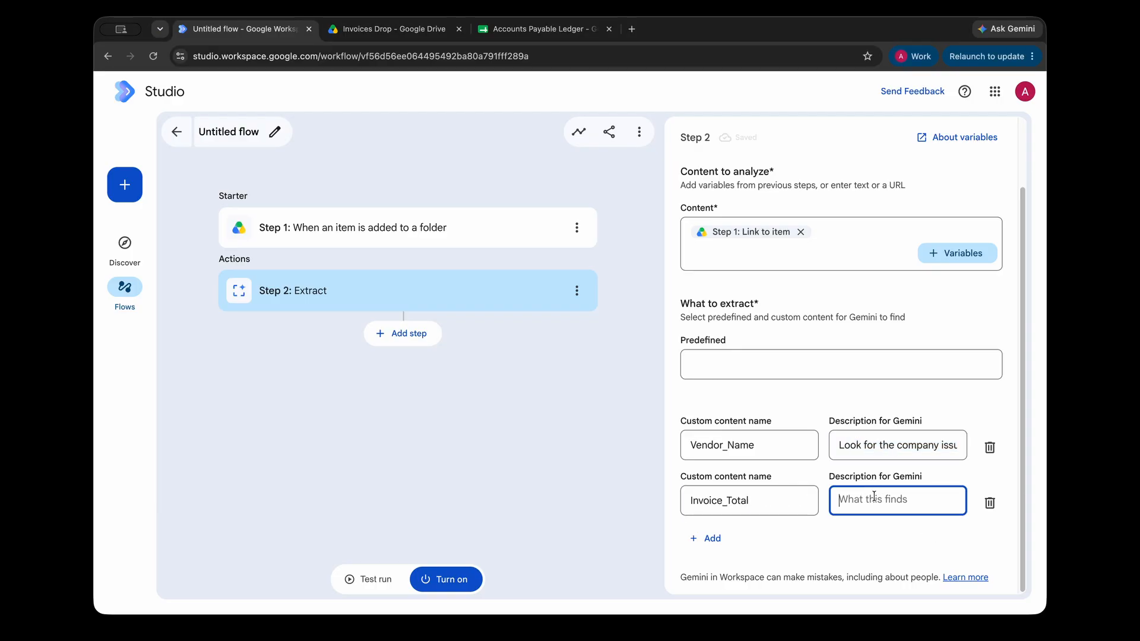
{"action": "type", "text": "Find the final total amount"}
Add a third row named Due_Date and paste in its description.
{"action": "left_click", "coordinate": [716, 531]}
{"action": "key", "text": "super+Tab"}
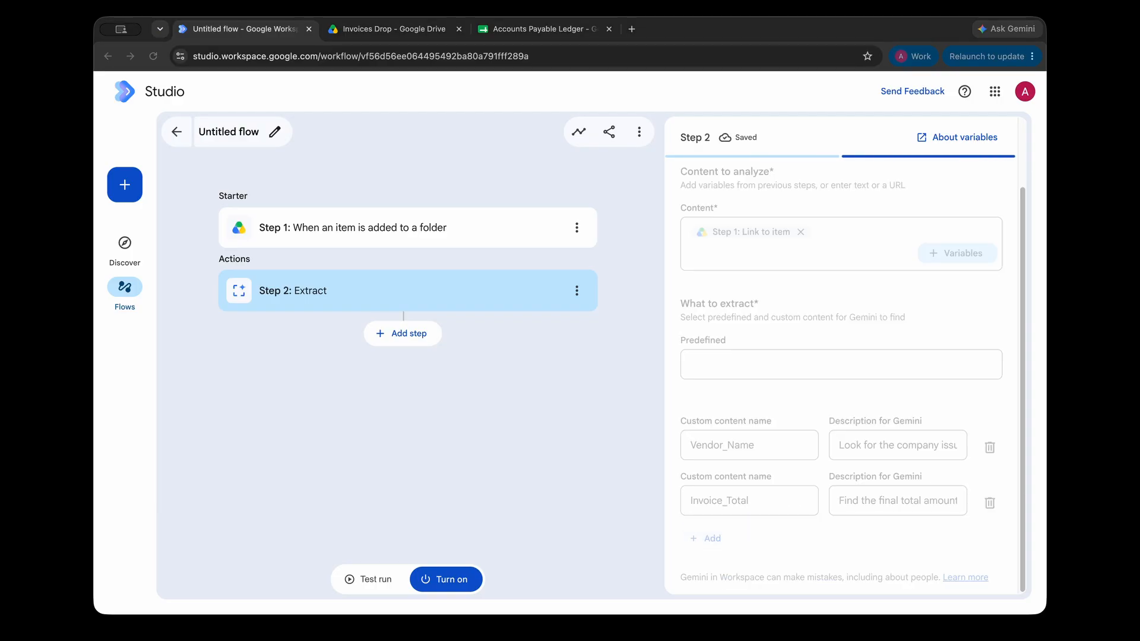
{"action": "left_click", "coordinate": [725, 515]}
{"action": "scroll", "coordinate": [725, 515], "scroll_direction": "down", "scroll_amount": 1}
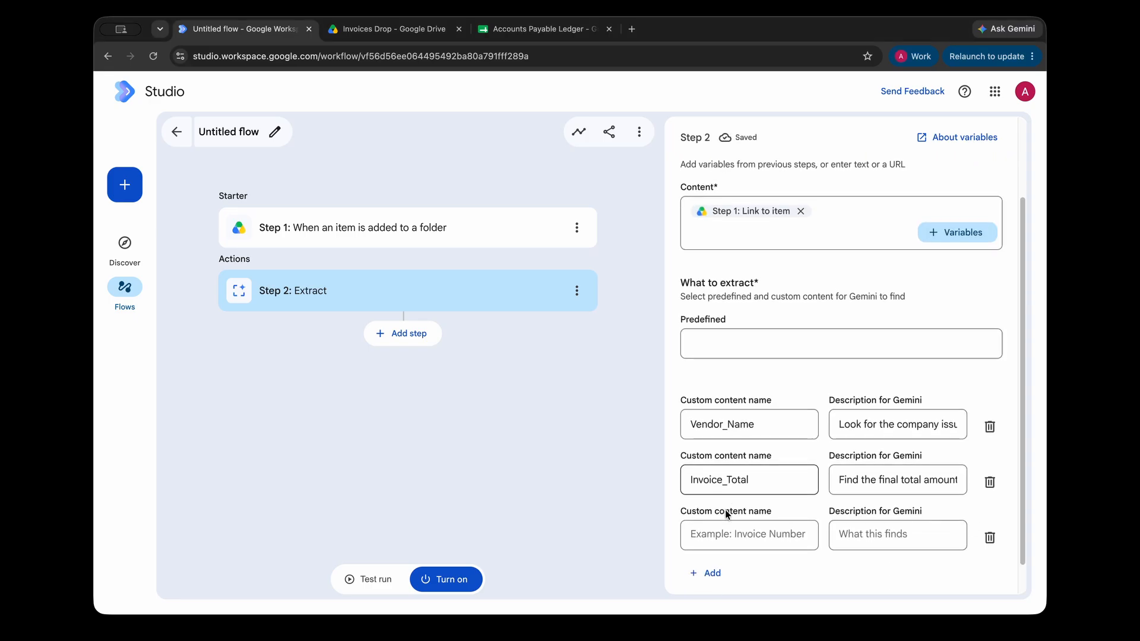
{"action": "left_click", "coordinate": [729, 495]}
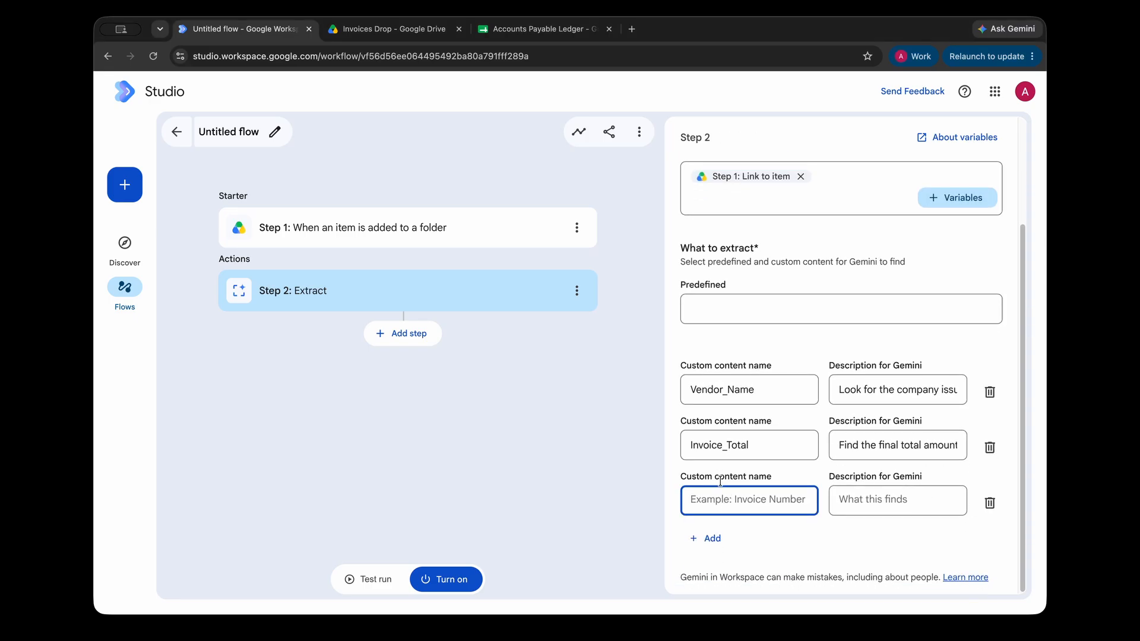
{"action": "type", "text": "Due_Date"}
{"action": "key", "text": "super+Tab"}
{"action": "left_click", "coordinate": [902, 502]}
{"action": "left_click", "coordinate": [905, 499]}
{"action": "key", "text": "super+v"}
Review the Due_Date, Invoice_Total and Vendor_Name descriptions.
{"action": "left_click_drag", "start_coordinate": [905, 499], "coordinate": [956, 500]}
{"action": "left_click", "coordinate": [956, 500]}
{"action": "left_click_drag", "start_coordinate": [869, 500], "coordinate": [937, 500]}
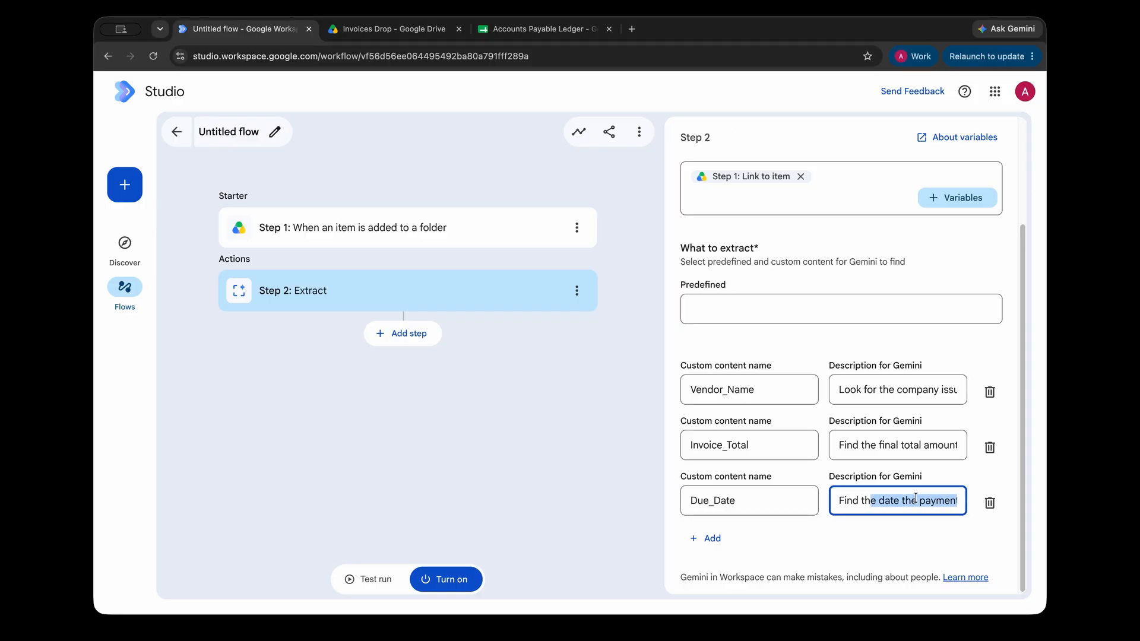
{"action": "left_click", "coordinate": [937, 499]}
{"action": "triple_click", "coordinate": [925, 445]}
{"action": "triple_click", "coordinate": [885, 386]}
{"action": "left_click", "coordinate": [936, 337]}
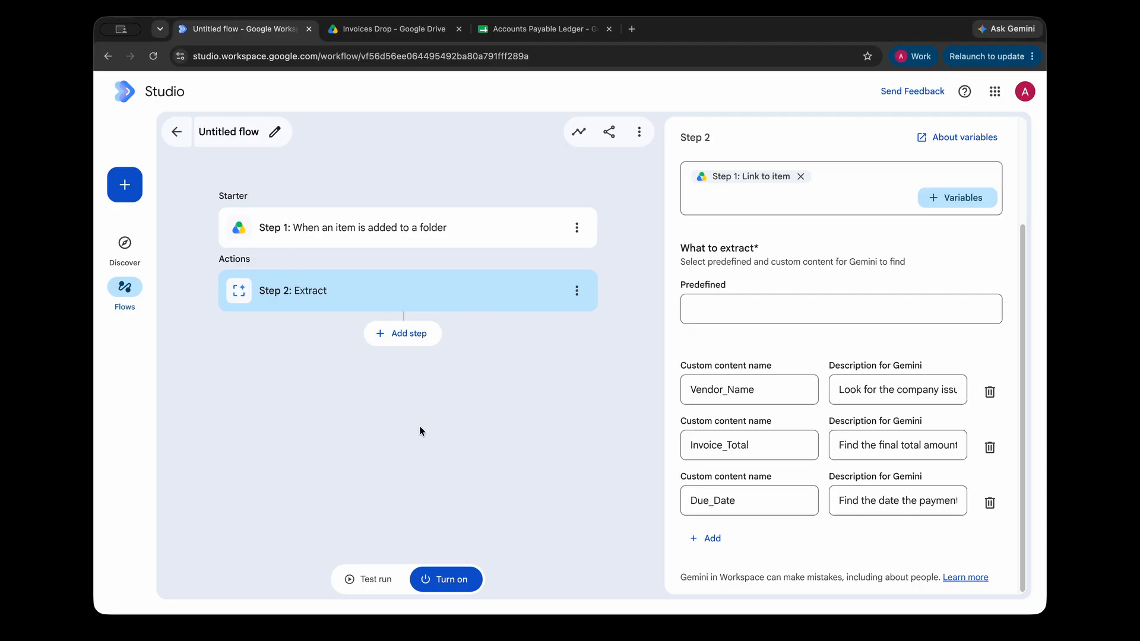
Add an Add a row step targeting the Accounts Payable Ledger spreadsheet.
{"action": "left_click", "coordinate": [402, 336]}
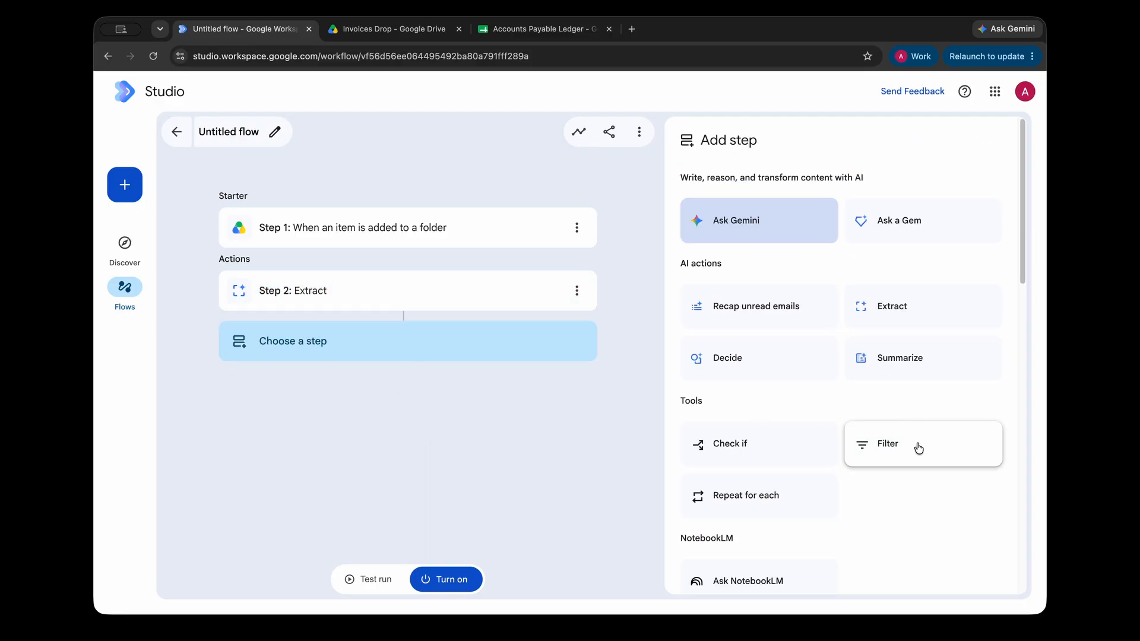
{"action": "scroll", "coordinate": [917, 444], "scroll_direction": "down", "scroll_amount": 10}
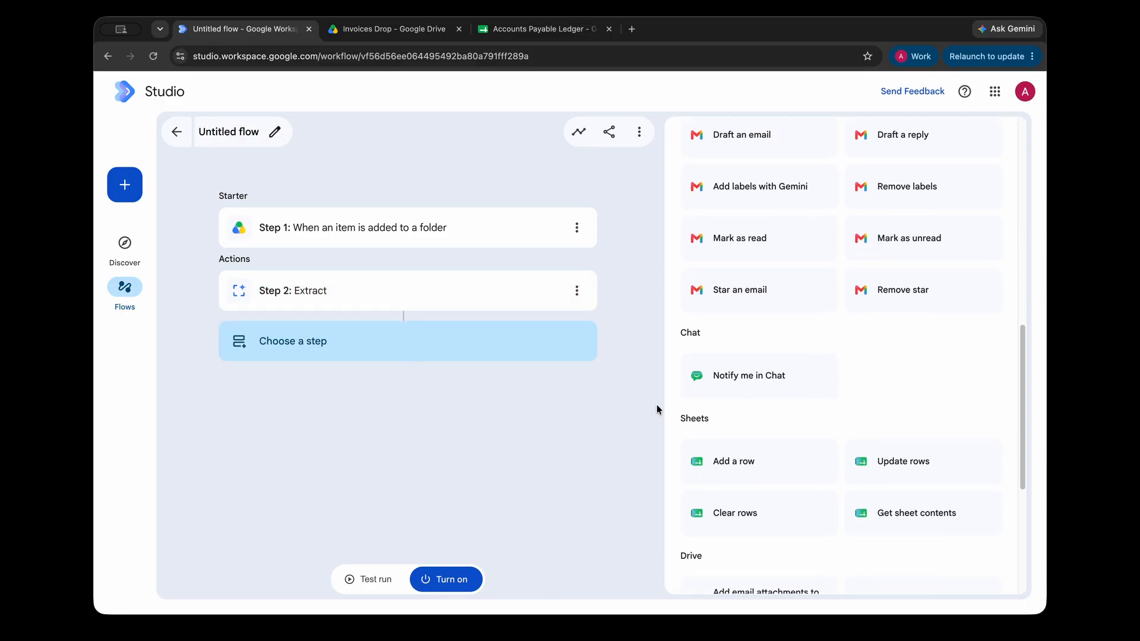
{"action": "left_click", "coordinate": [747, 462]}
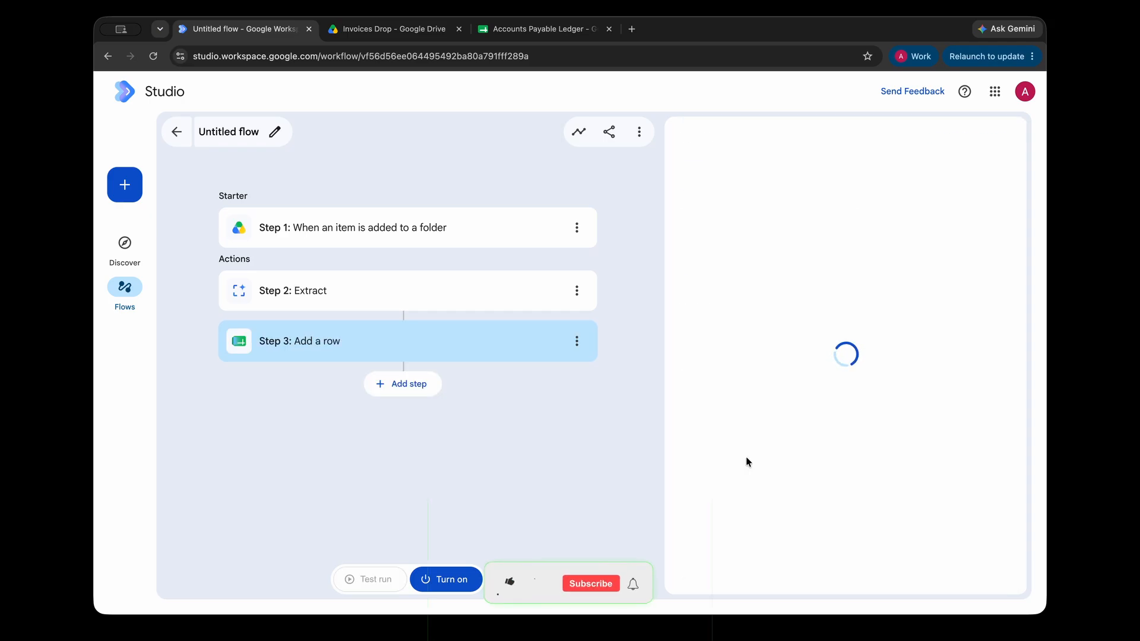
{"action": "left_click", "coordinate": [747, 266]}
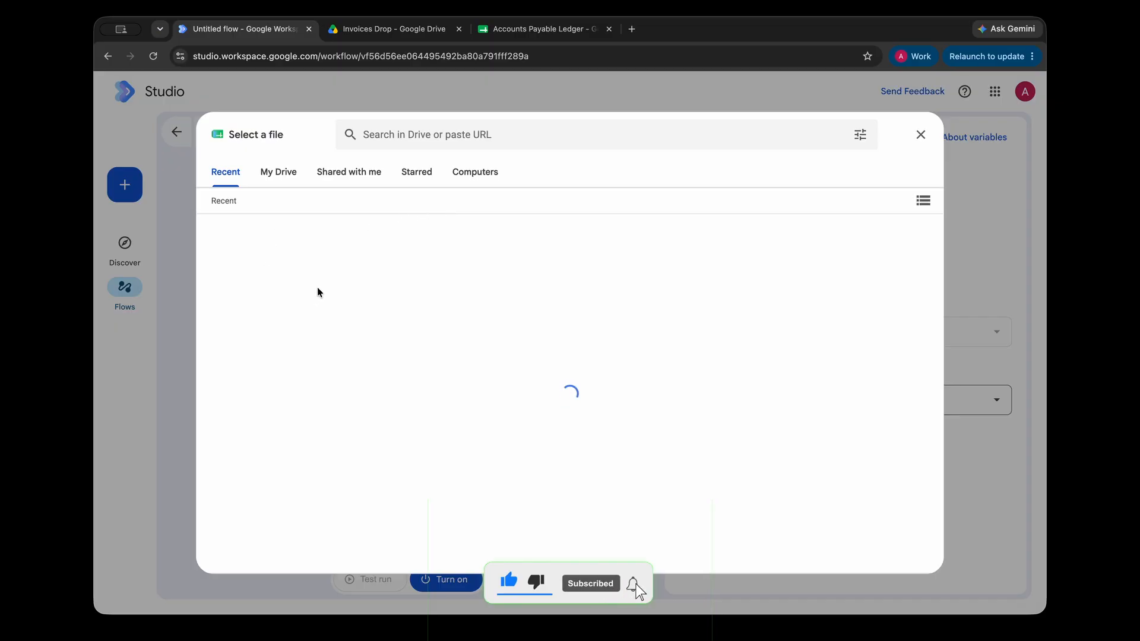
{"action": "left_click", "coordinate": [534, 28]}
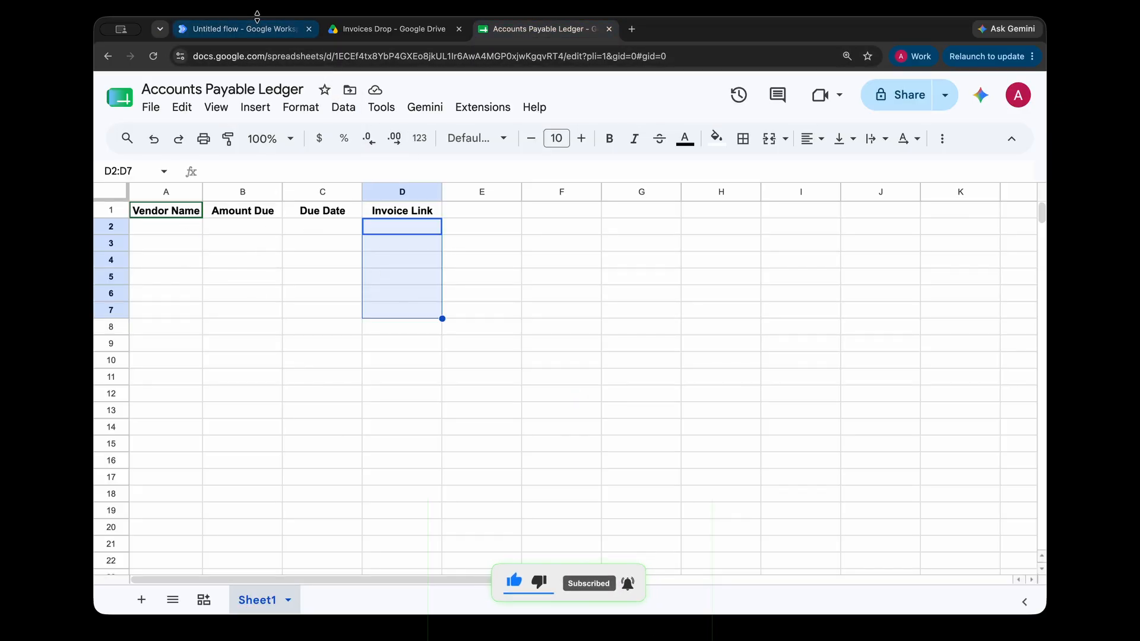
{"action": "left_click", "coordinate": [249, 31]}
{"action": "left_click", "coordinate": [276, 331]}
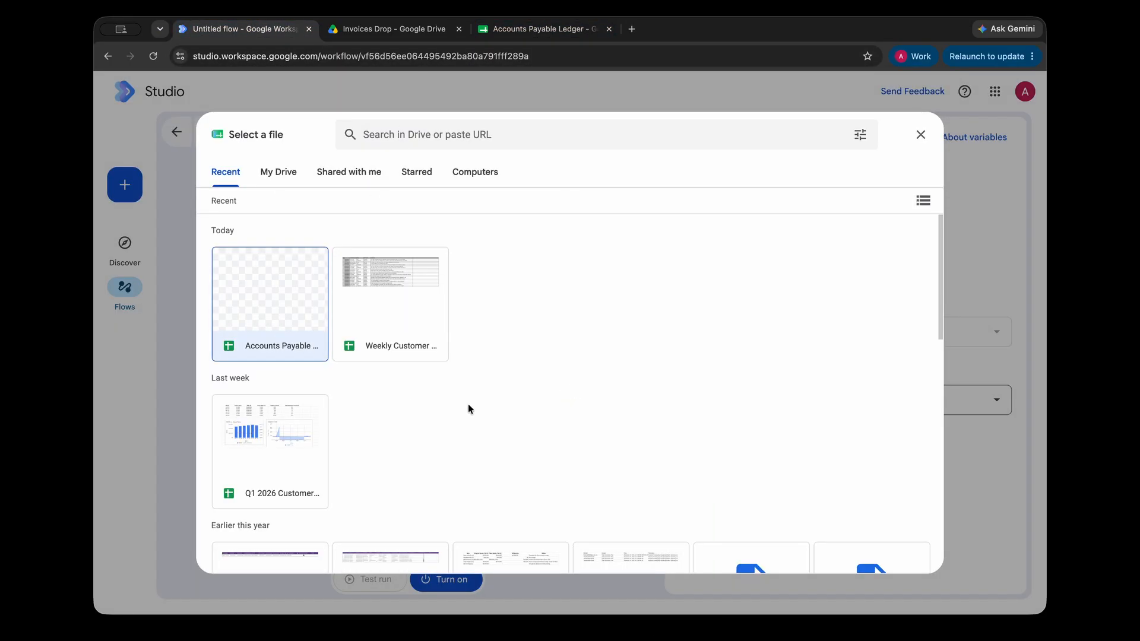
{"action": "left_click", "coordinate": [900, 558]}
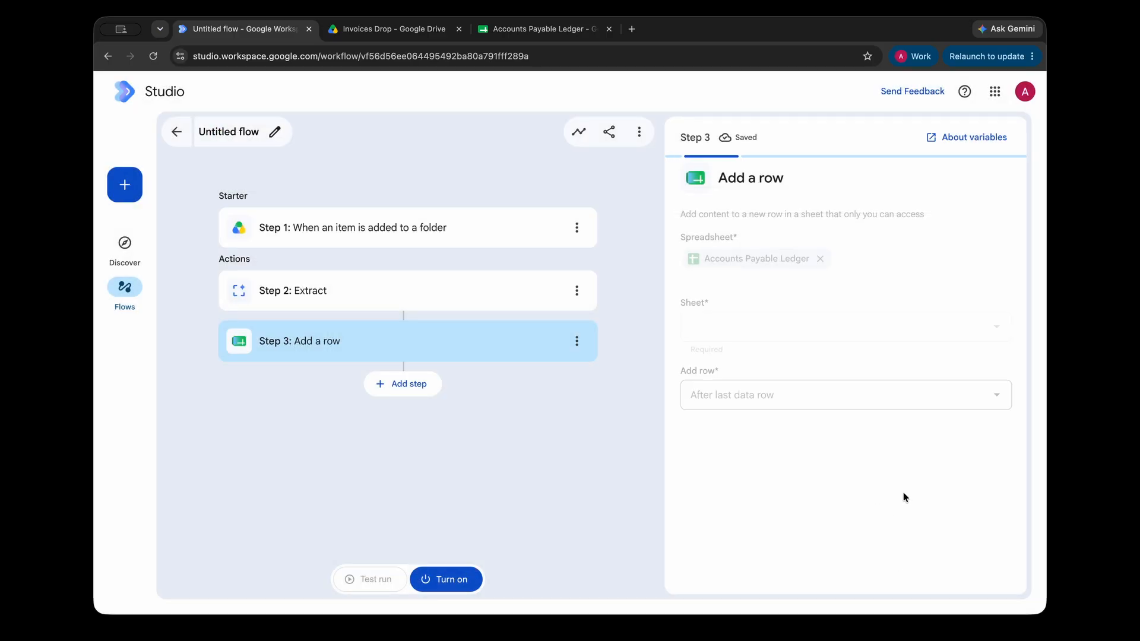
Choose Sheet1 as the target sheet and keep 'After last data row' placement.
{"action": "left_click", "coordinate": [748, 331]}
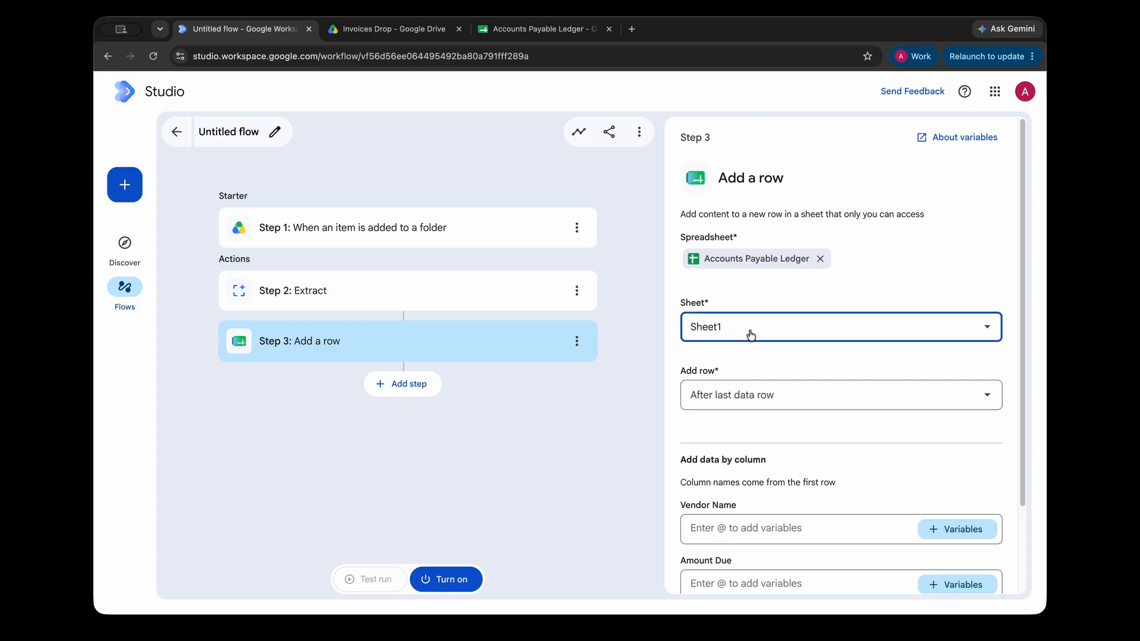
{"action": "left_click", "coordinate": [783, 291]}
{"action": "left_click", "coordinate": [766, 395]}
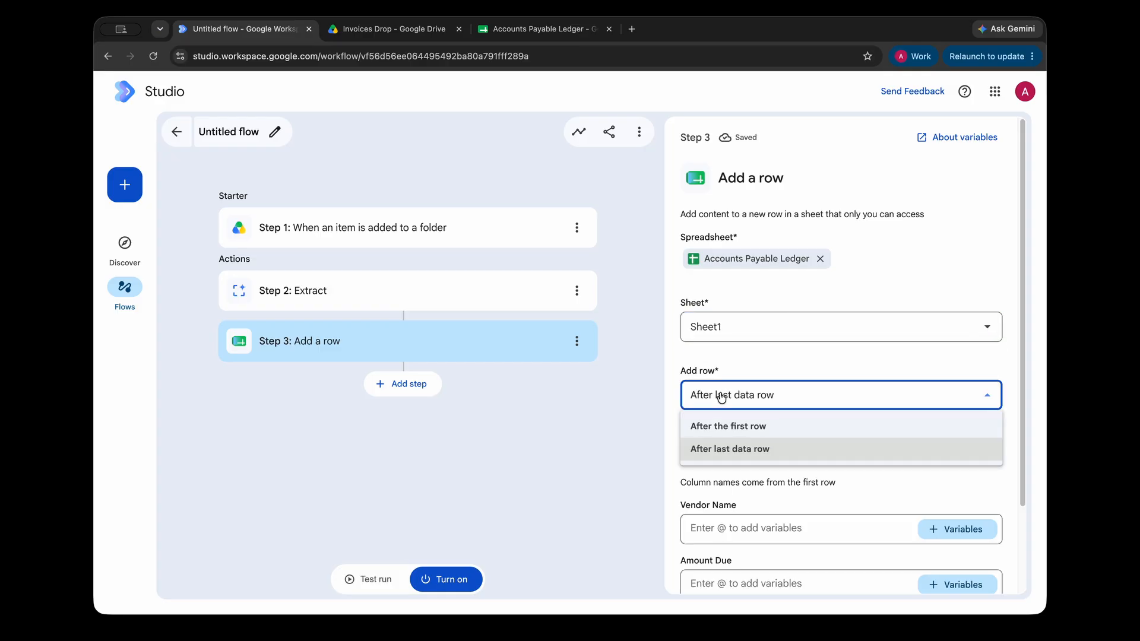
{"action": "left_click", "coordinate": [781, 451]}
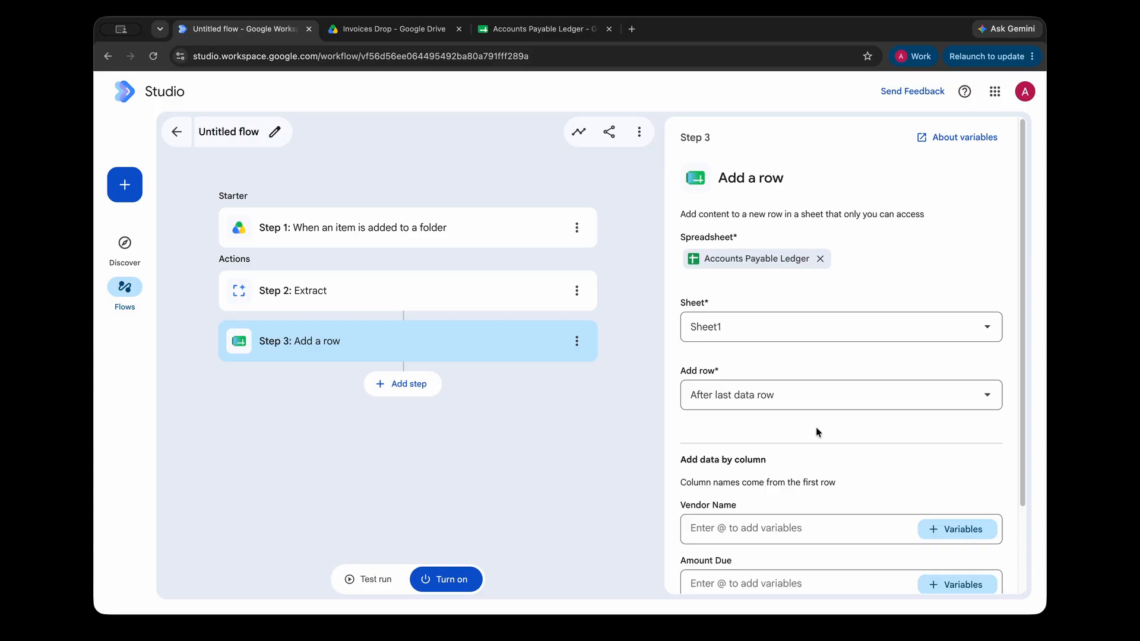
{"action": "scroll", "coordinate": [814, 428], "scroll_direction": "down", "scroll_amount": 3}
{"action": "left_click_drag", "start_coordinate": [680, 355], "coordinate": [899, 384]}
Map Vendor Name to Step 2 Vendor_Name and Amount Due to Step 2 Invoice_Total.
{"action": "left_click", "coordinate": [809, 424]}
{"action": "left_click", "coordinate": [931, 425]}
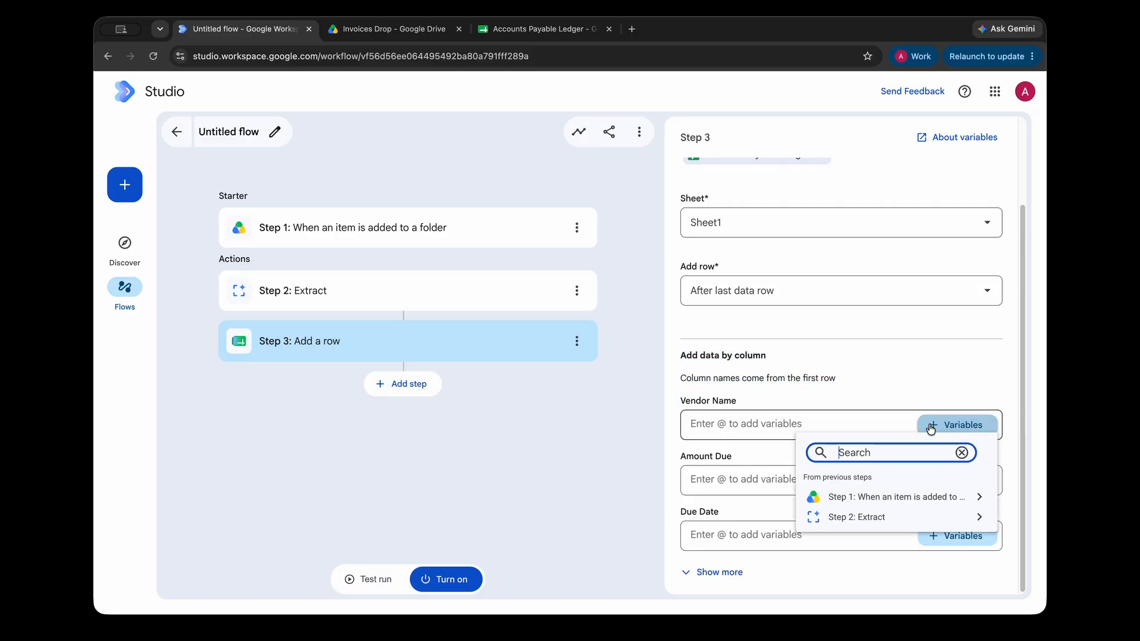
{"action": "left_click", "coordinate": [889, 527]}
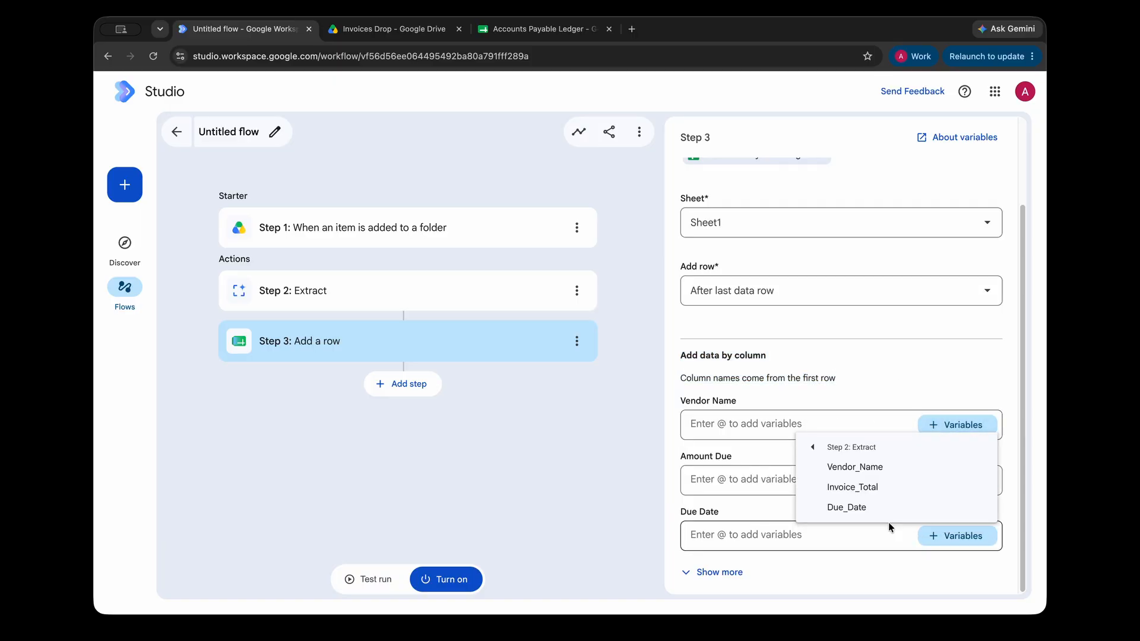
{"action": "left_click", "coordinate": [869, 468]}
{"action": "left_click_drag", "start_coordinate": [687, 400], "coordinate": [756, 405]}
{"action": "left_click", "coordinate": [763, 475]}
{"action": "left_click", "coordinate": [932, 479]}
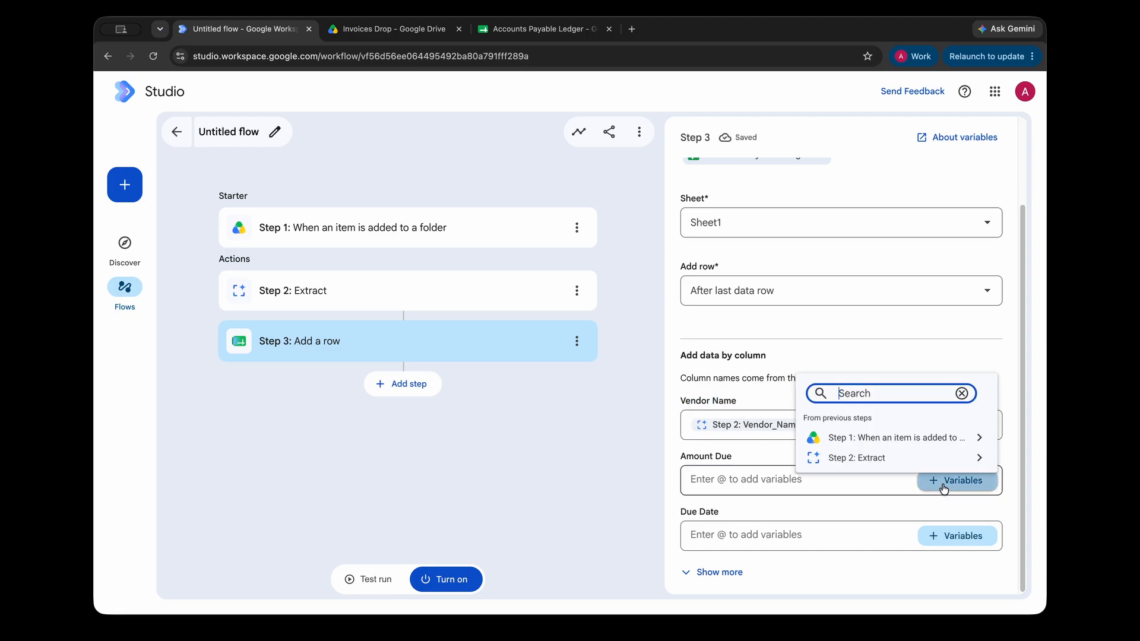
{"action": "left_click", "coordinate": [915, 463]}
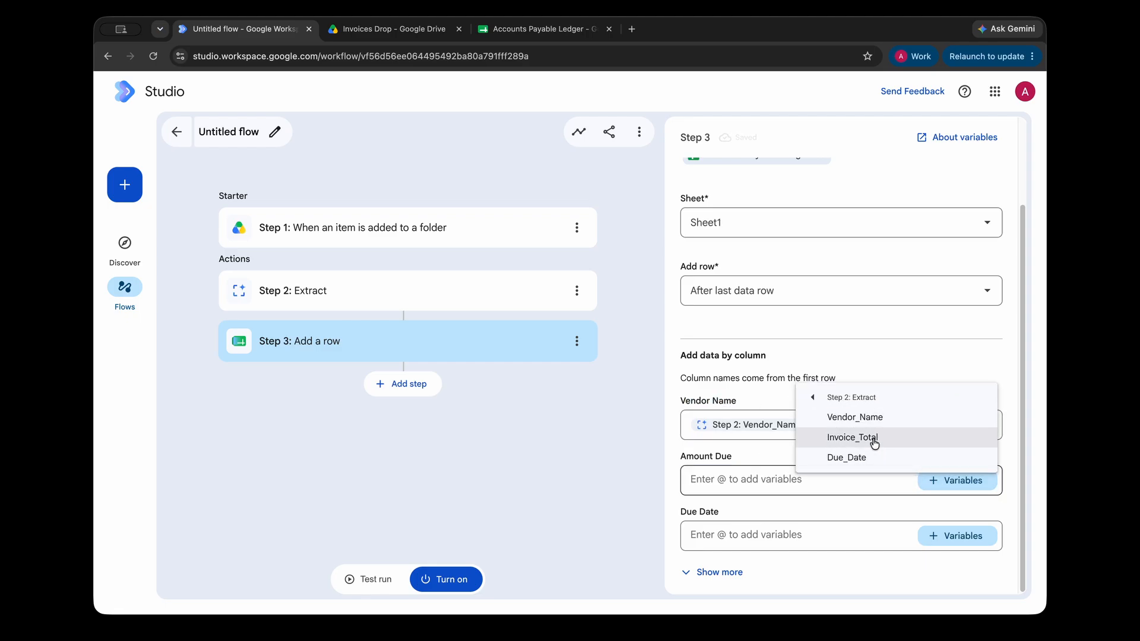
{"action": "left_click", "coordinate": [879, 437]}
Map Due Date to Step 2 Due_Date and Invoice Link to Step 1 Link to item.
{"action": "left_click", "coordinate": [829, 535]}
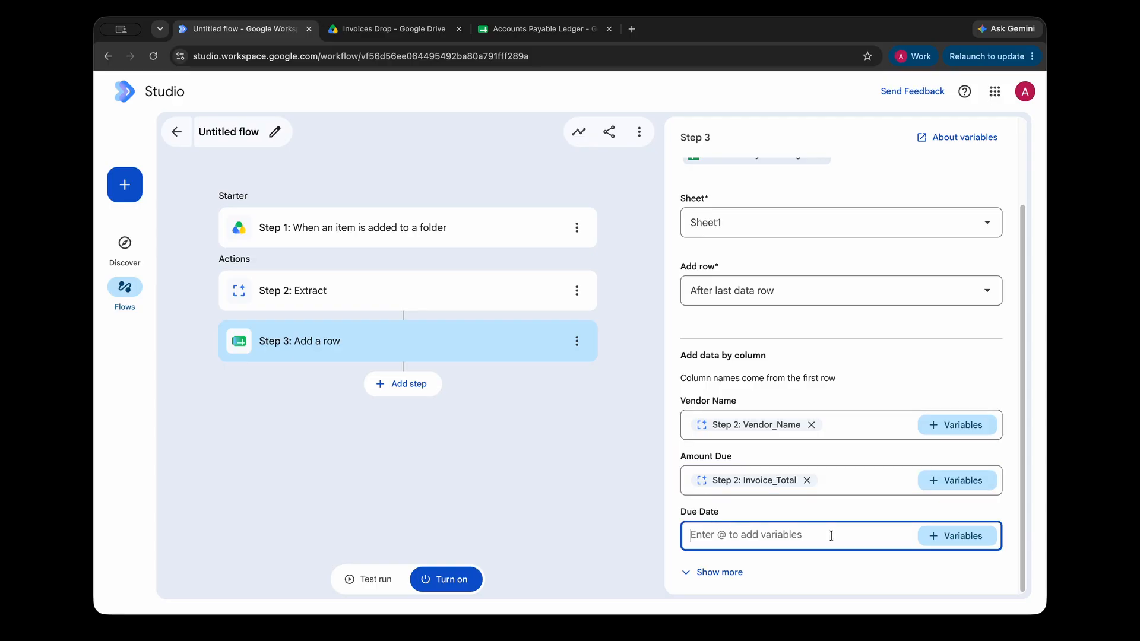
{"action": "left_click", "coordinate": [936, 536]}
{"action": "left_click", "coordinate": [914, 514]}
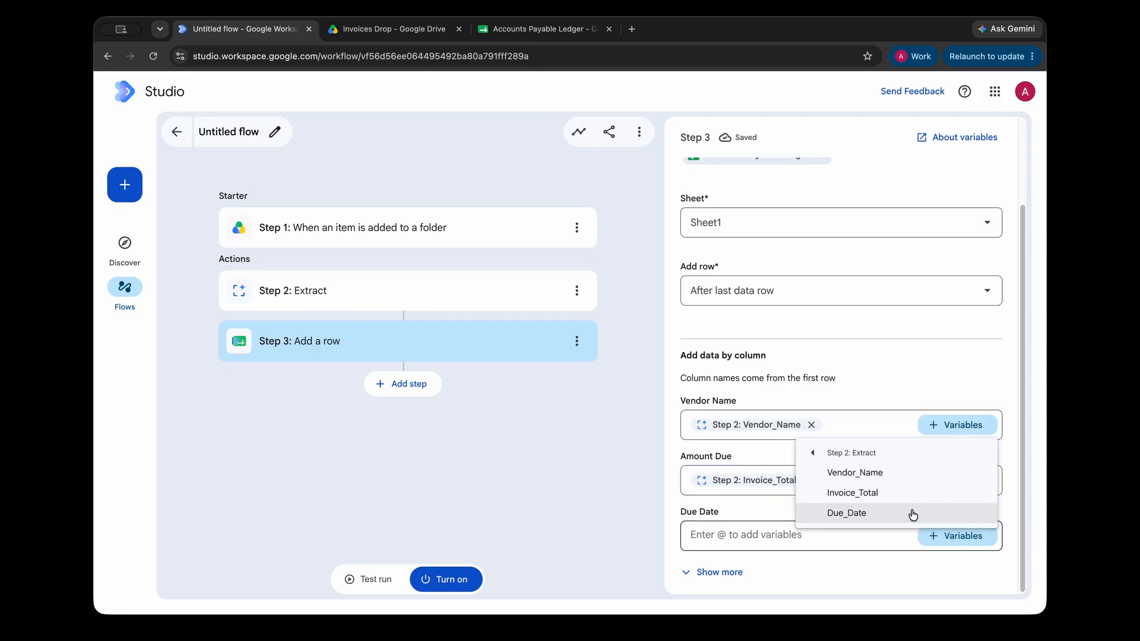
{"action": "left_click", "coordinate": [913, 514]}
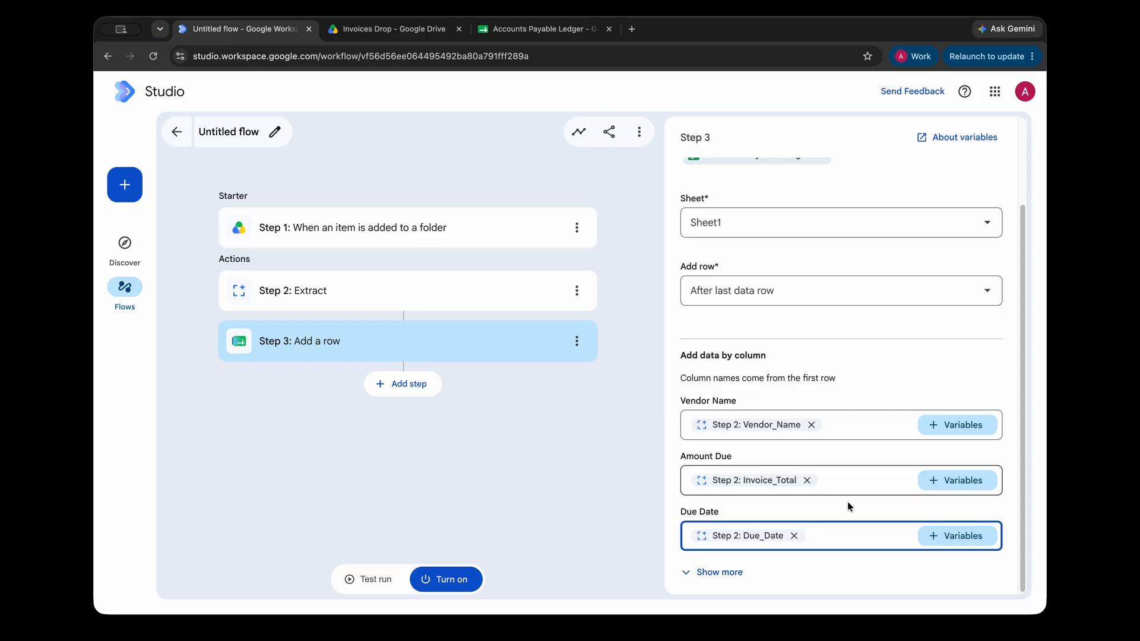
{"action": "left_click", "coordinate": [736, 574]}
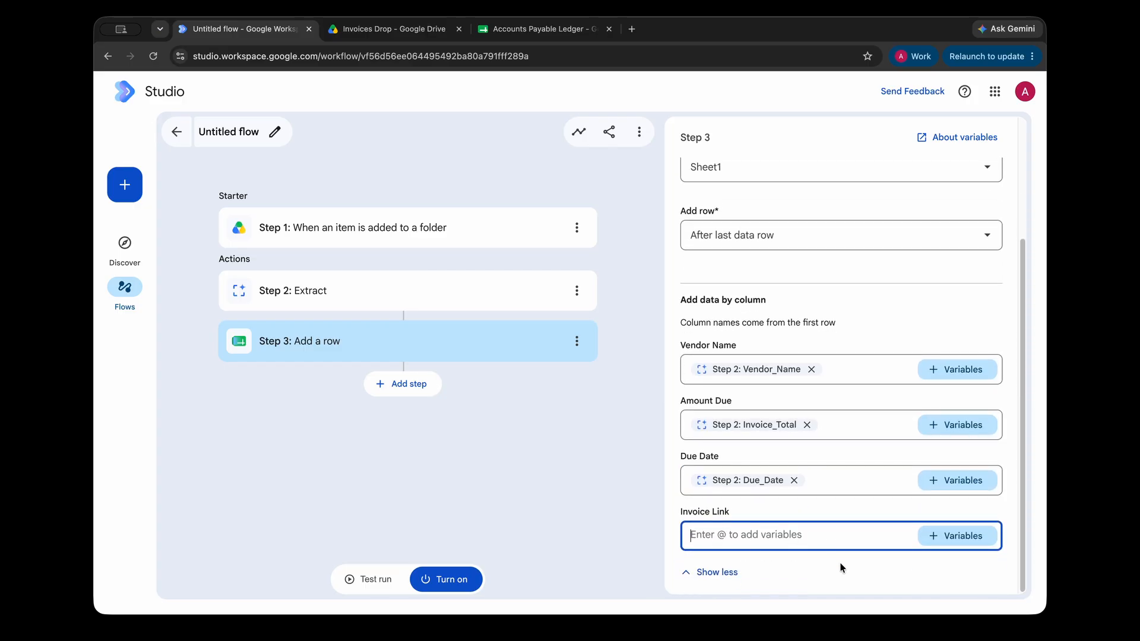
{"action": "left_click", "coordinate": [924, 536]}
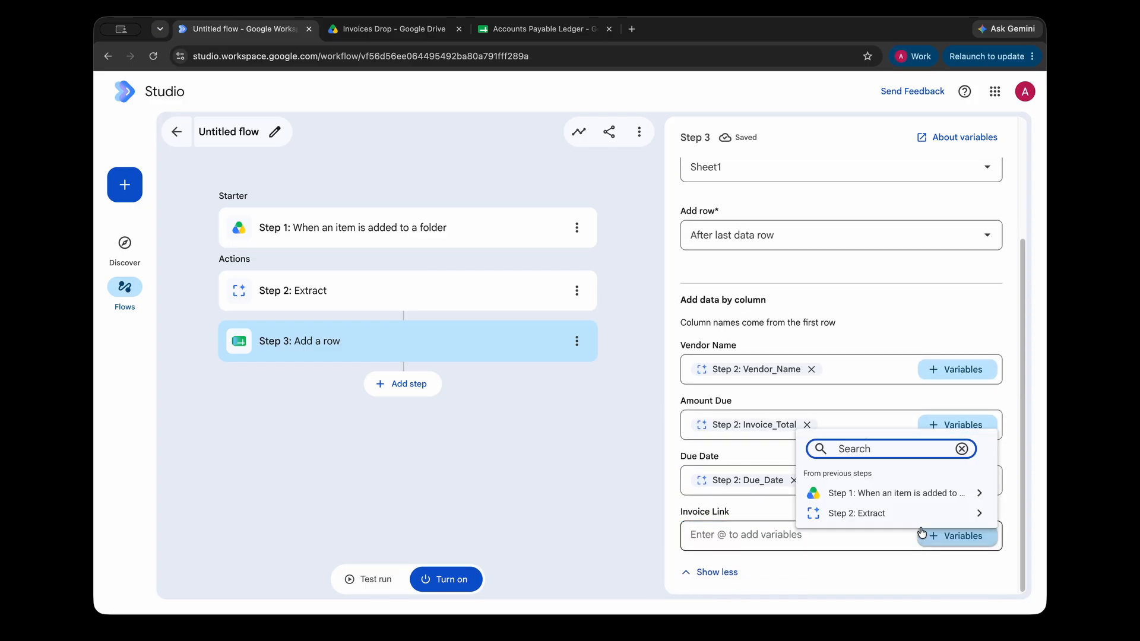
{"action": "left_click", "coordinate": [980, 494]}
{"action": "left_click", "coordinate": [809, 453]}
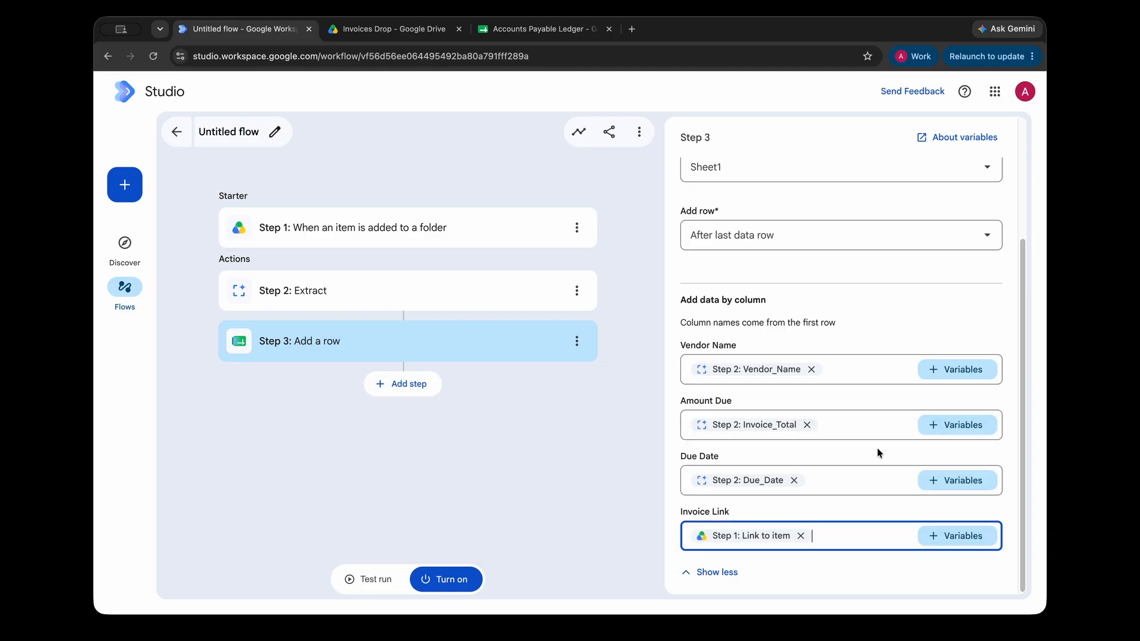
{"action": "left_click", "coordinate": [831, 571]}
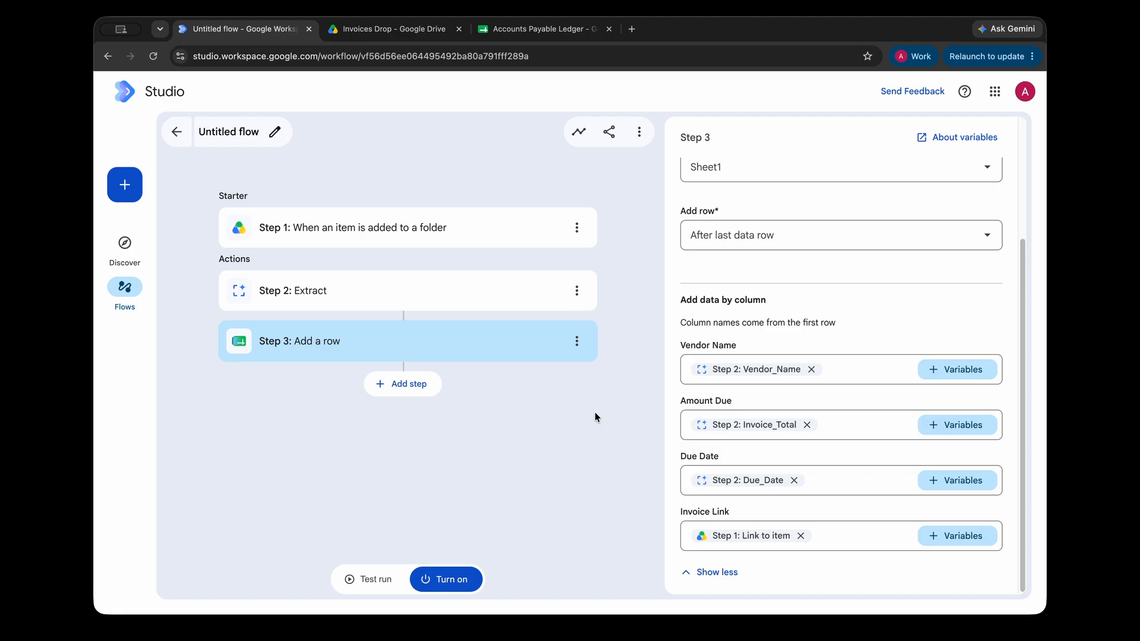
Add a Decide step with a pasted prompt asking whether the total exceeds 5000.
{"action": "left_click", "coordinate": [430, 383]}
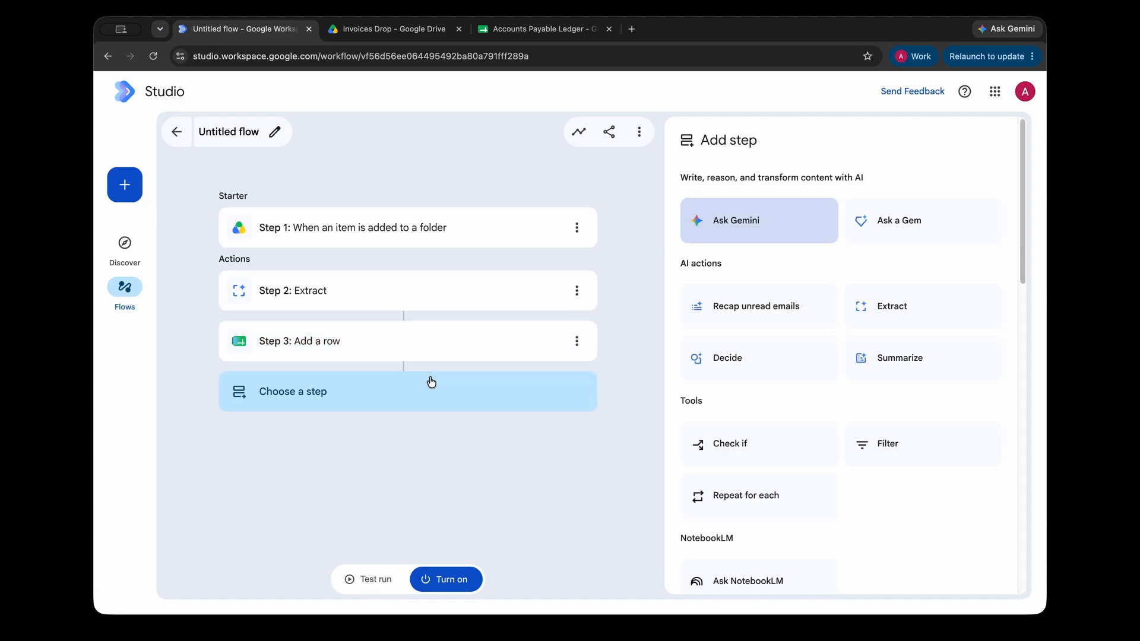
{"action": "left_click", "coordinate": [737, 369]}
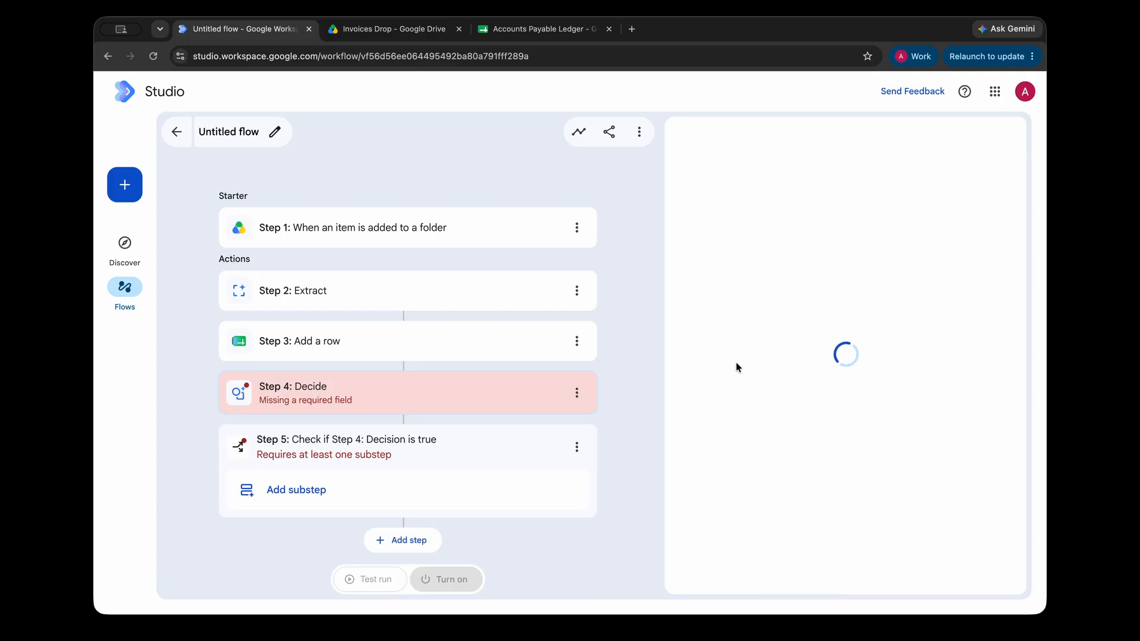
{"action": "left_click", "coordinate": [743, 262]}
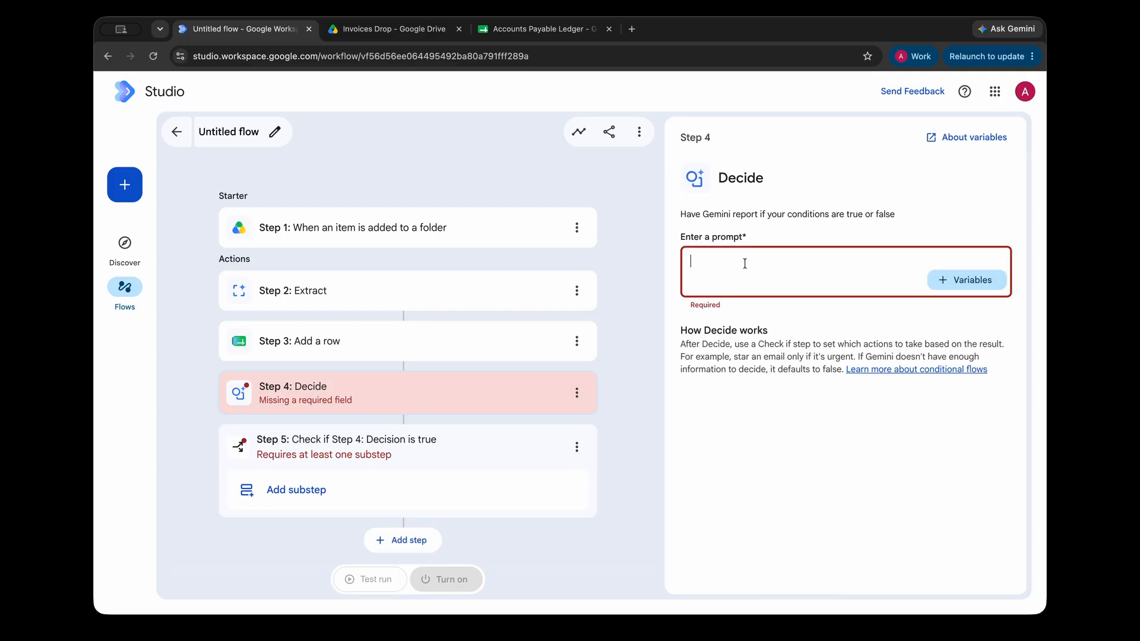
{"action": "type", "text": "Evaluate if the total amount is strictly greater than 5000. Total Amount:"}
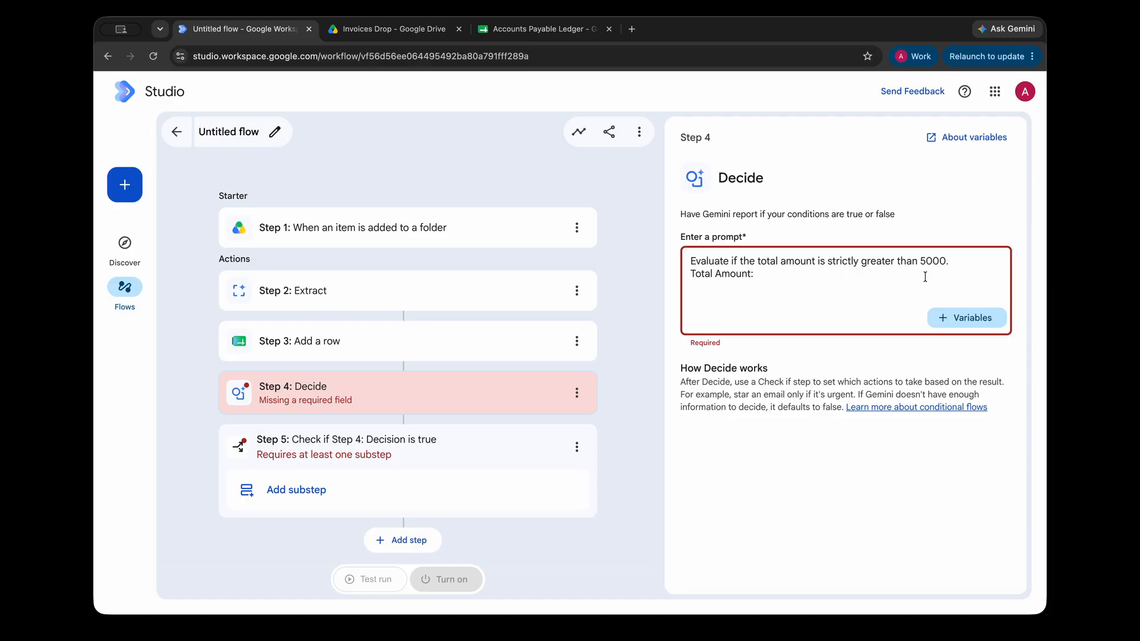
{"action": "key", "text": "BackSpace"}
{"action": "left_click", "coordinate": [873, 262]}
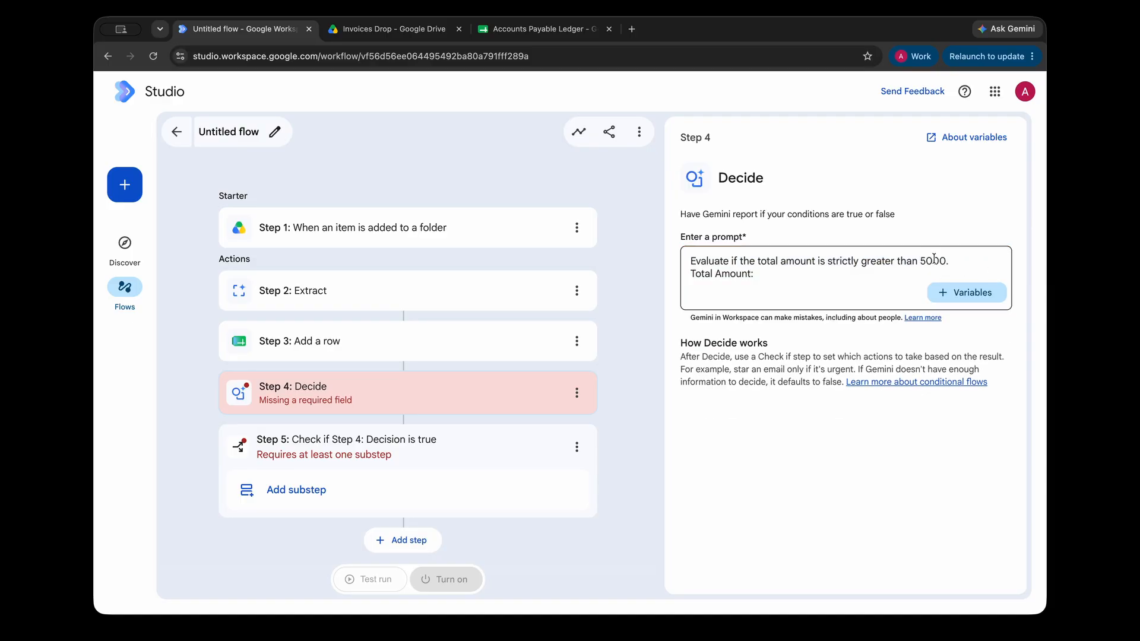
Insert Step 2's Invoice_Total after 'Total Amount:' and open the Step 5 Check if.
{"action": "left_click", "coordinate": [959, 293]}
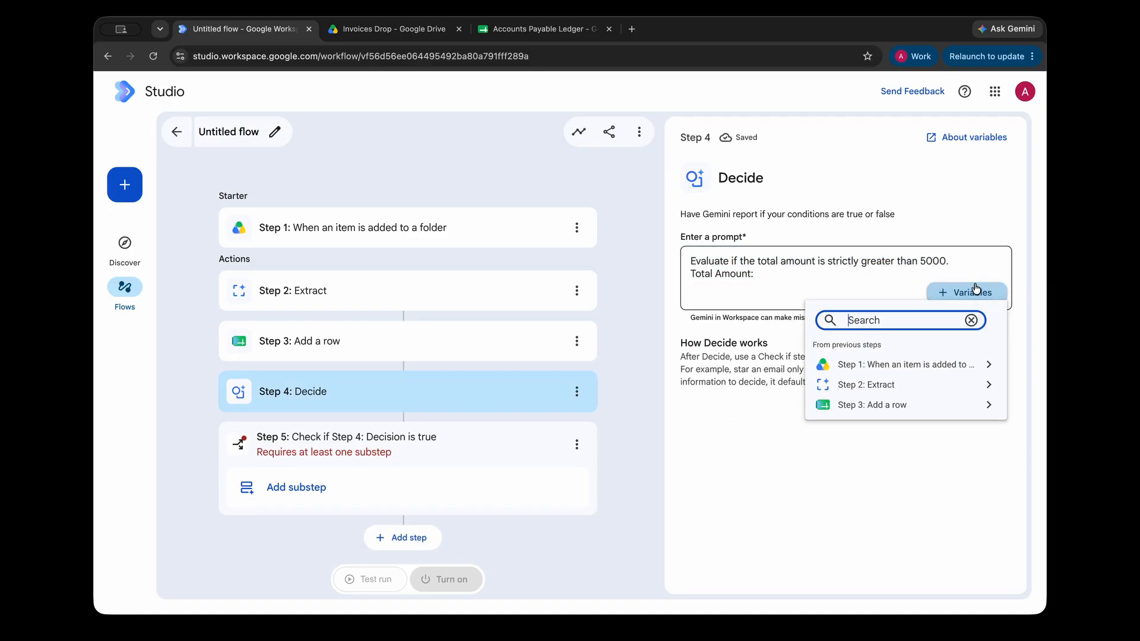
{"action": "left_click", "coordinate": [934, 387]}
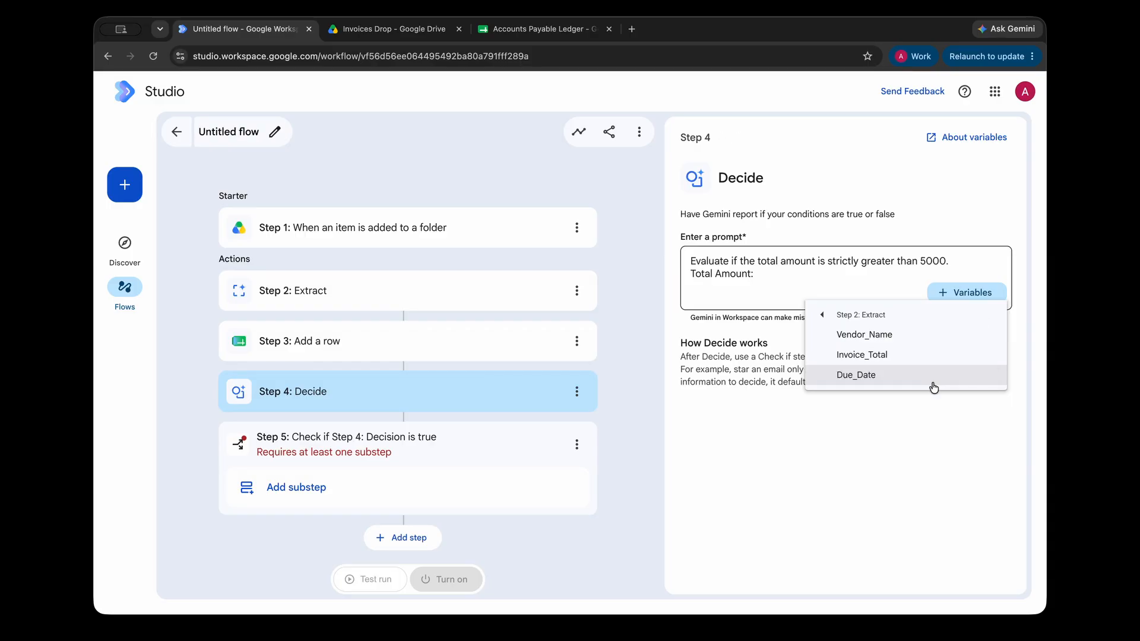
{"action": "left_click", "coordinate": [888, 353]}
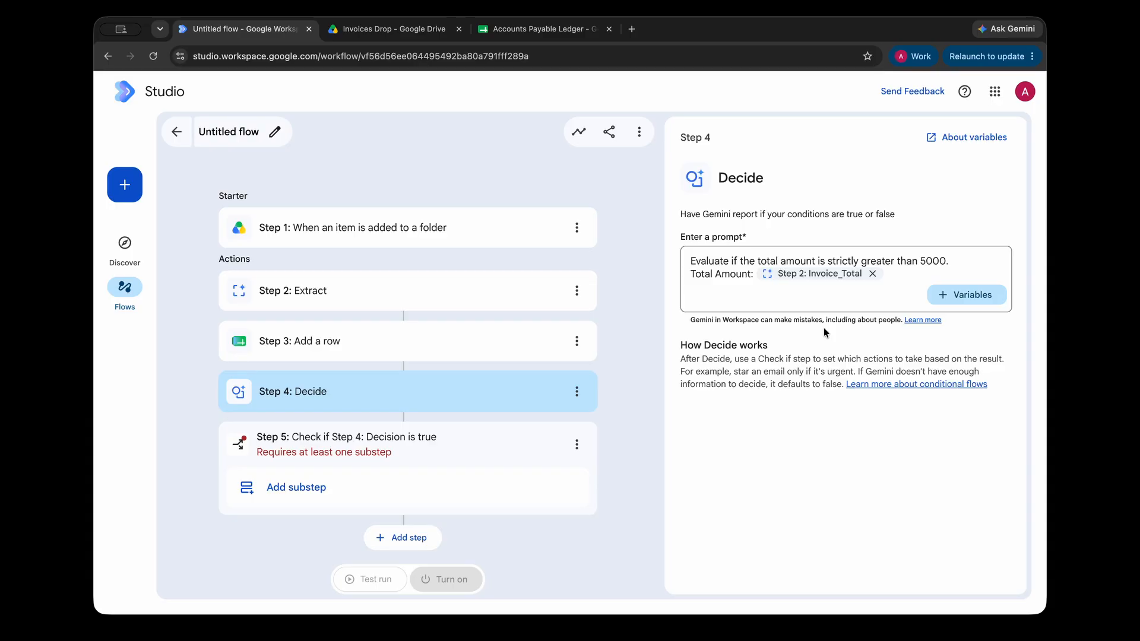
{"action": "left_click", "coordinate": [333, 442]}
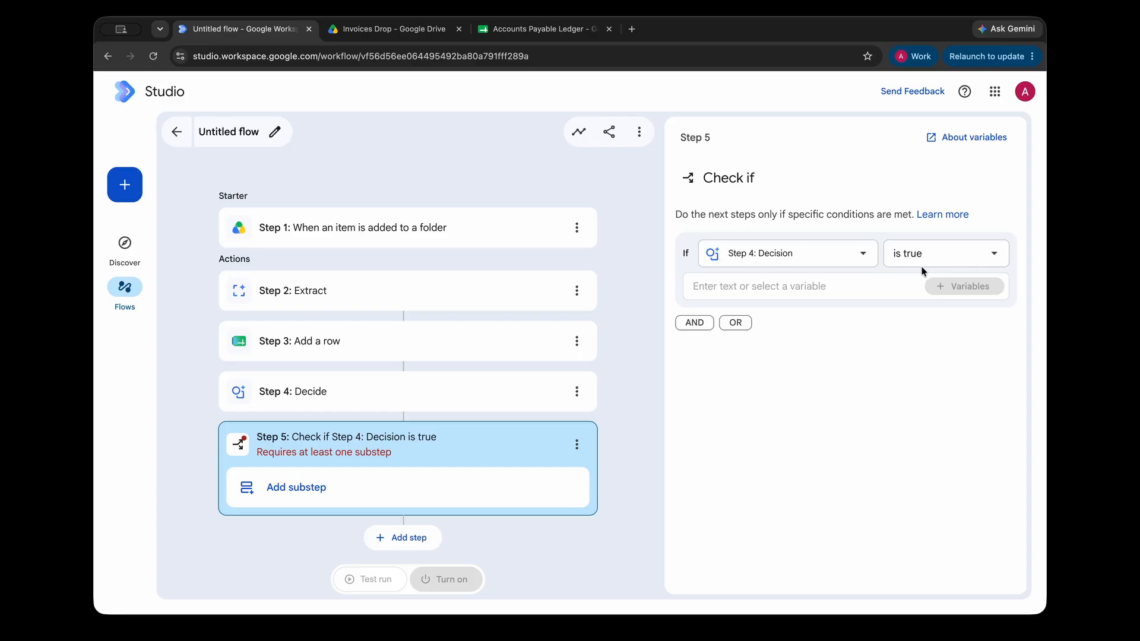
Add Notify me in Chat as the first substep inside the Step 5 Check if branch.
{"action": "left_click", "coordinate": [446, 490]}
{"action": "scroll", "coordinate": [890, 470], "scroll_direction": "down", "scroll_amount": 8}
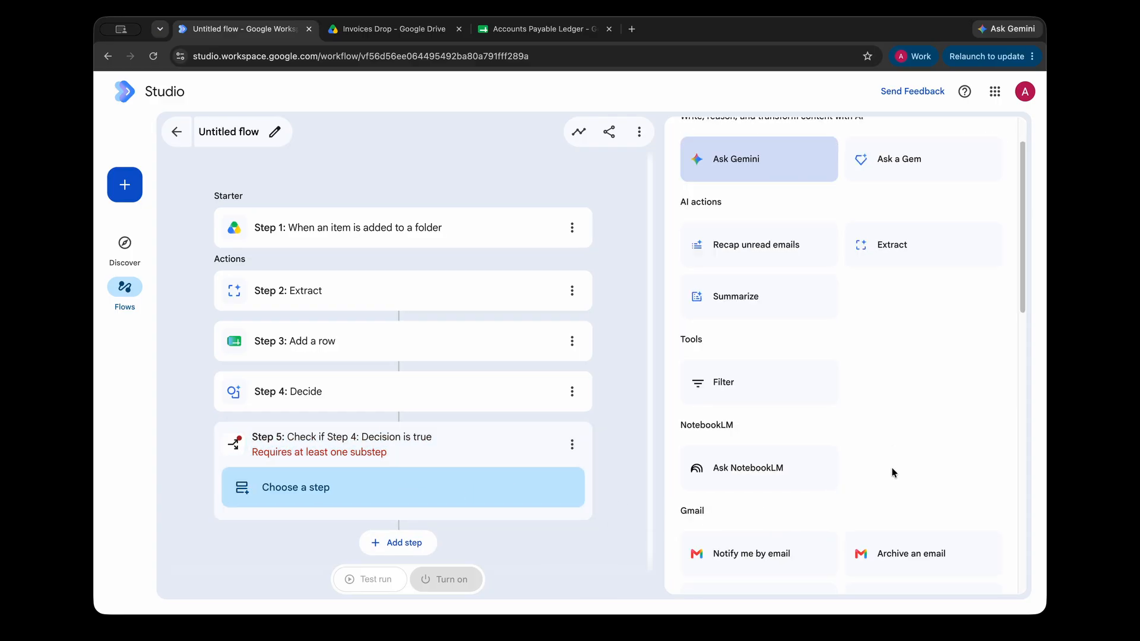
{"action": "scroll", "coordinate": [896, 471], "scroll_direction": "down", "scroll_amount": 2}
{"action": "left_click", "coordinate": [775, 419]}
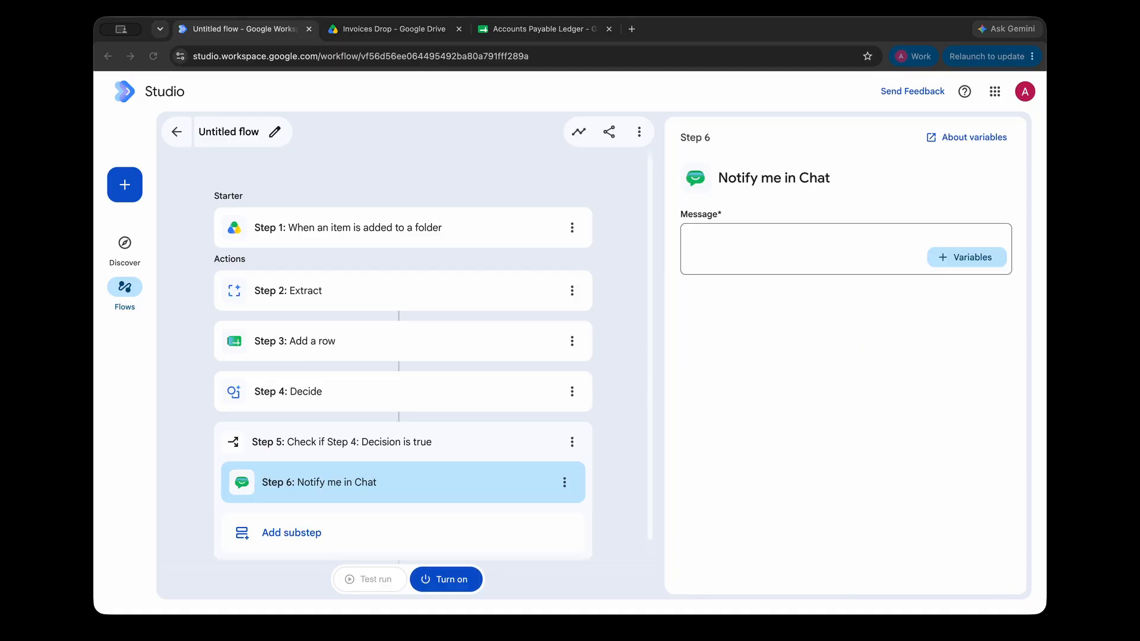
Paste the approval-request message and insert Step 2 Vendor_Name after 'from'.
{"action": "left_click", "coordinate": [782, 237]}
{"action": "type", "text": "🚨 Approval required for a high-value invoice from . Total: $  Review the document here:"}
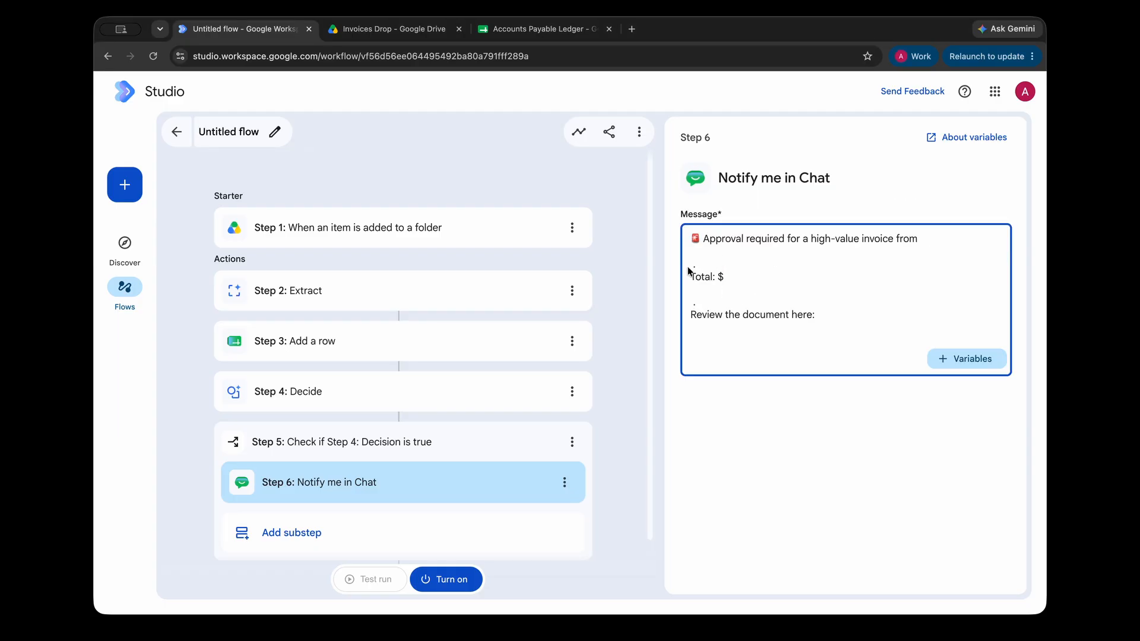
{"action": "left_click", "coordinate": [698, 260]}
{"action": "key", "text": "BackSpace"}
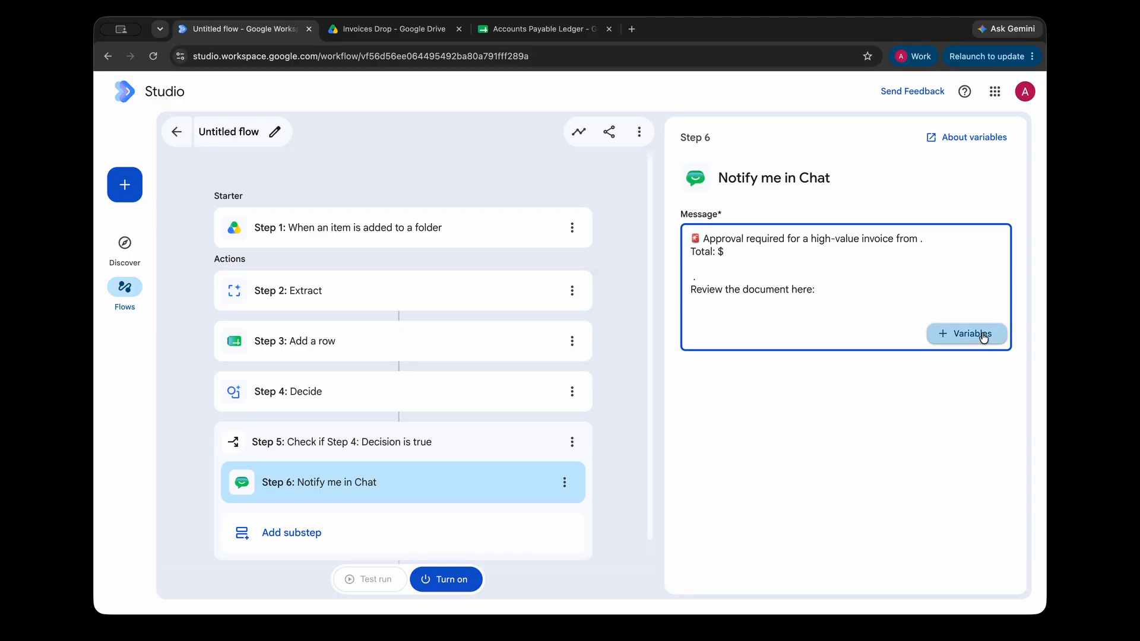
{"action": "left_click", "coordinate": [953, 333]}
{"action": "left_click", "coordinate": [903, 426]}
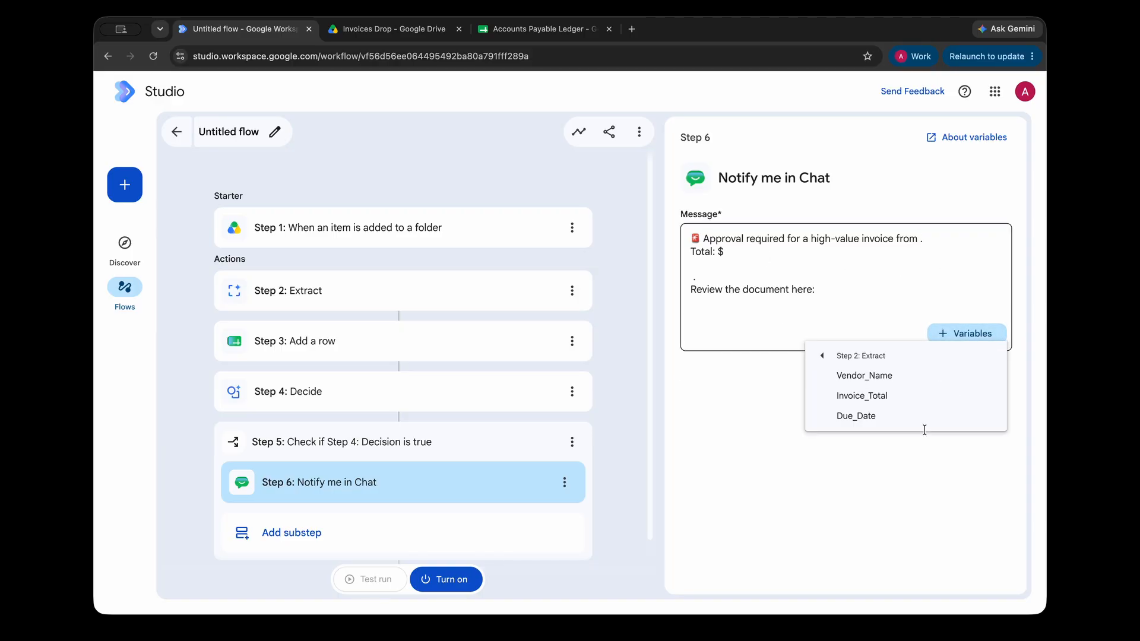
{"action": "left_click", "coordinate": [885, 378]}
Insert Step 2 Invoice_Total after 'Total: $' and add Step 1's Link to item.
{"action": "left_click", "coordinate": [737, 266]}
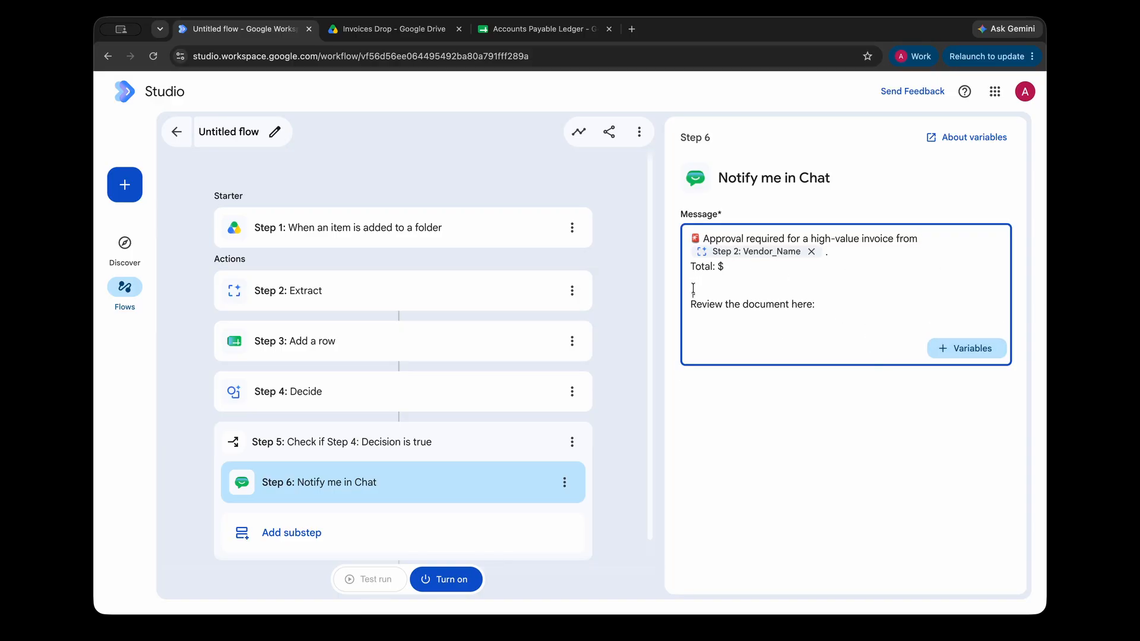
{"action": "key", "text": "BackSpace"}
{"action": "left_click", "coordinate": [963, 323]}
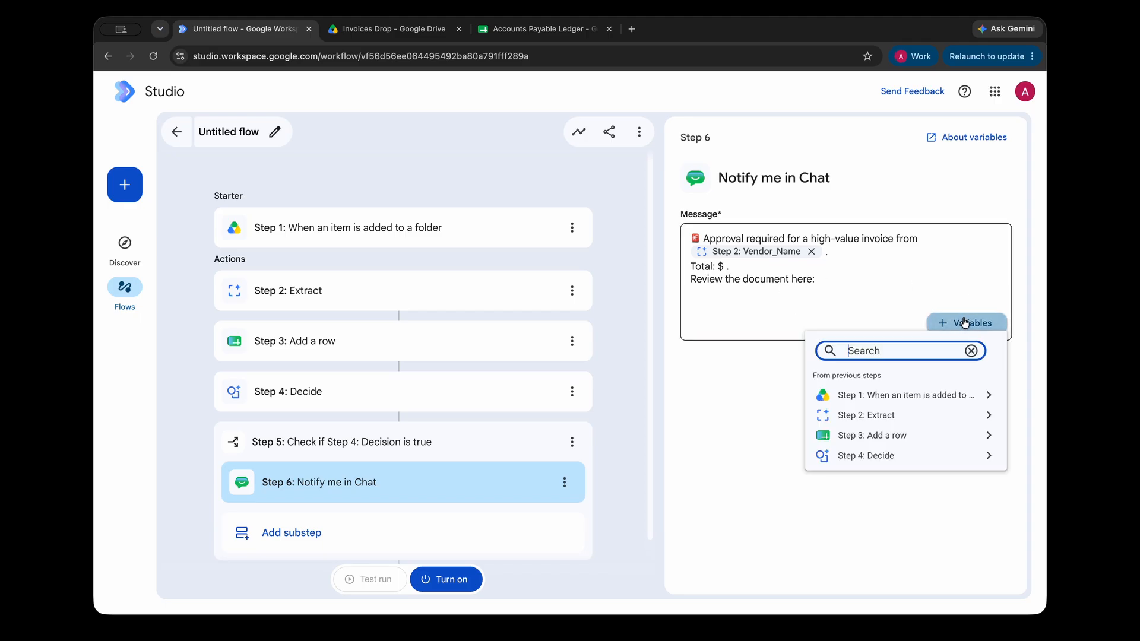
{"action": "left_click", "coordinate": [884, 411]}
{"action": "left_click", "coordinate": [871, 386]}
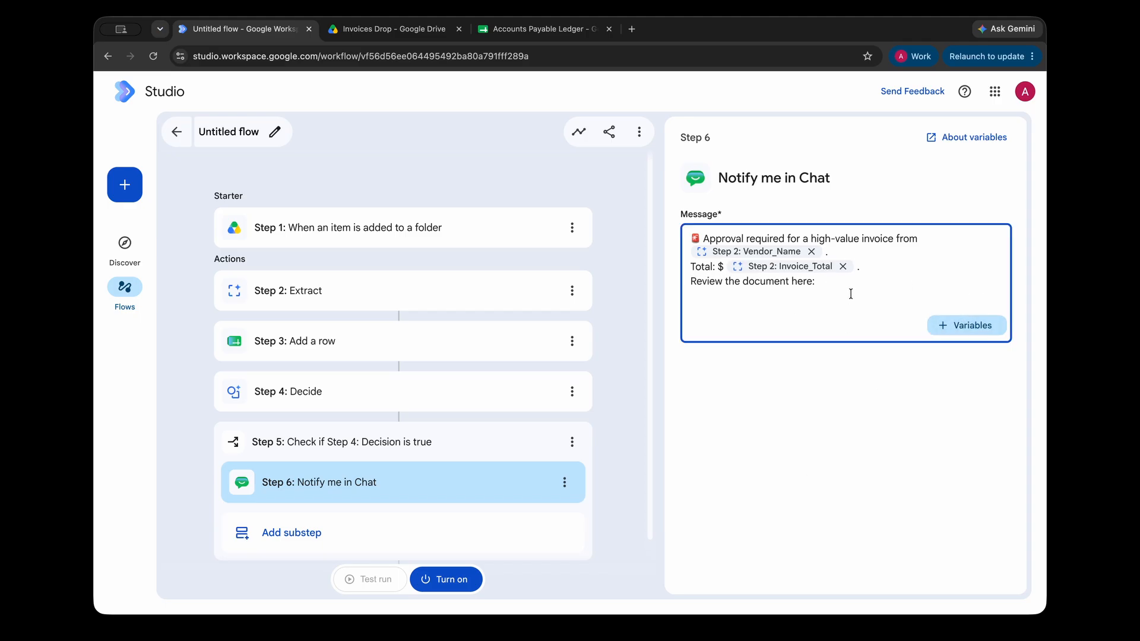
{"action": "left_click", "coordinate": [964, 326]}
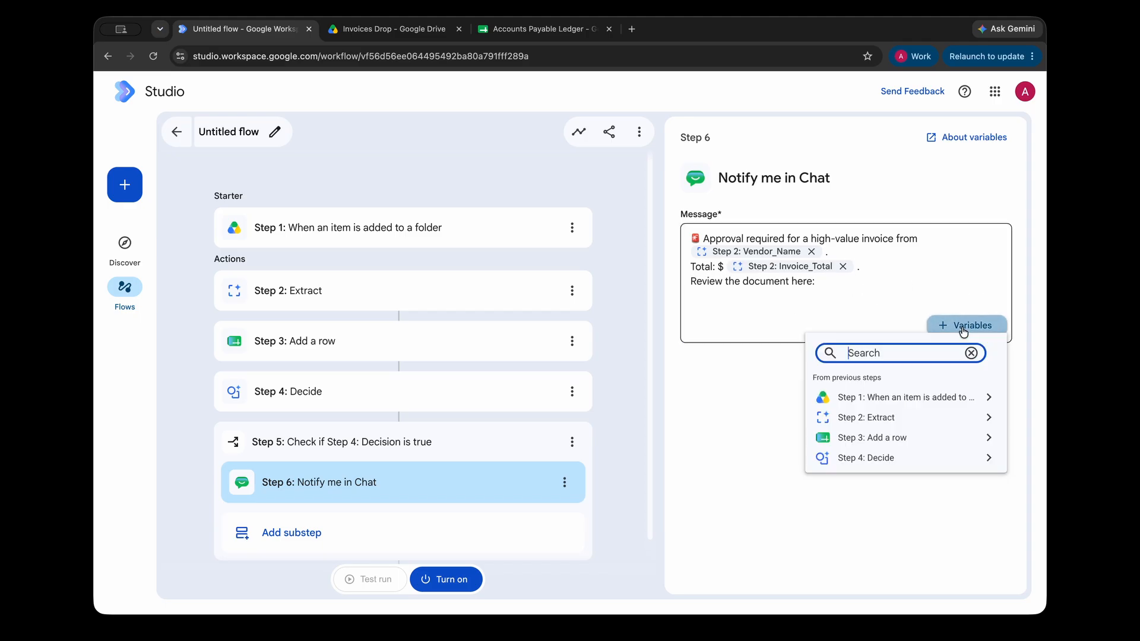
{"action": "left_click", "coordinate": [902, 402]}
{"action": "left_click", "coordinate": [873, 366]}
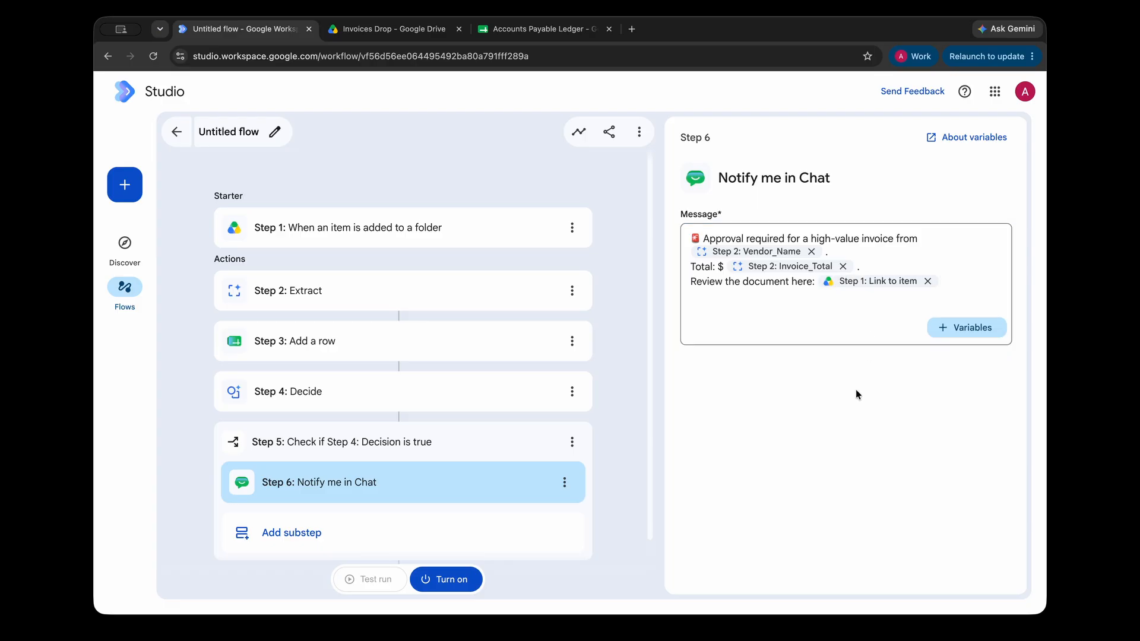
{"action": "mouse_move", "coordinate": [854, 281]}
{"action": "scroll", "coordinate": [600, 498], "scroll_direction": "down", "scroll_amount": 1}
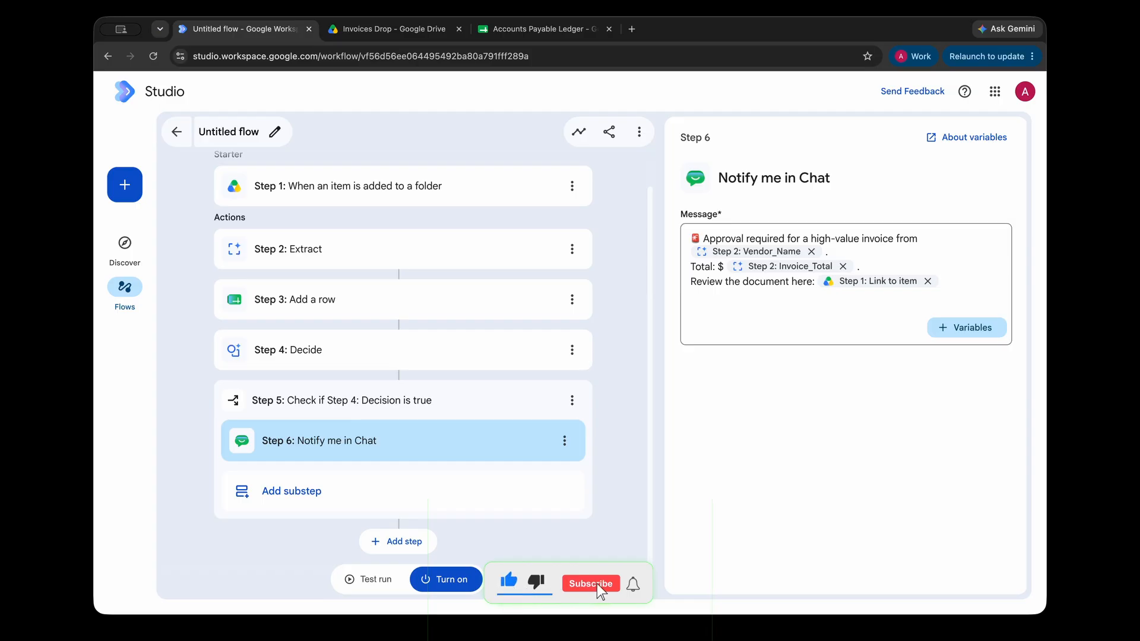
Add a Draft an email step after the decision check and set its recipient.
{"action": "left_click", "coordinate": [398, 541]}
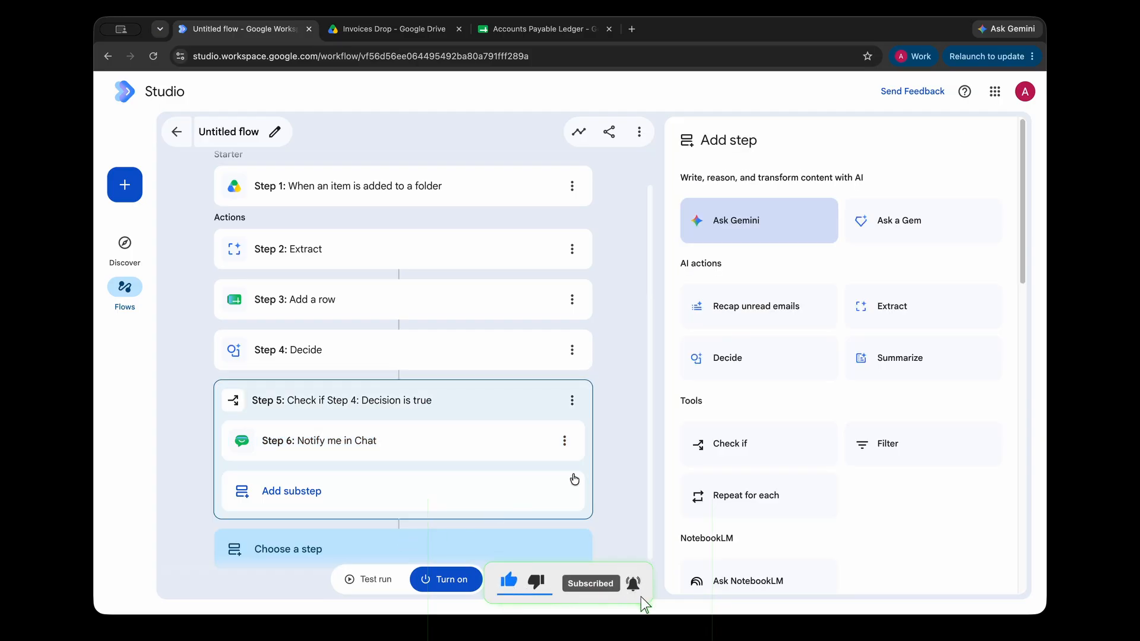
{"action": "scroll", "coordinate": [785, 478], "scroll_direction": "down", "scroll_amount": 7}
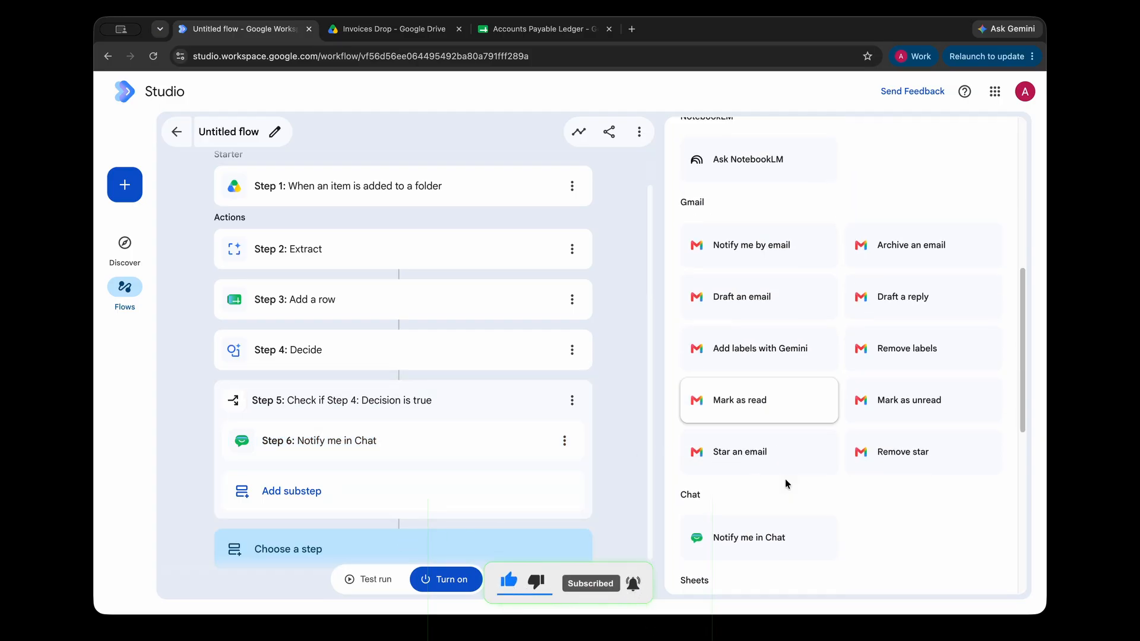
{"action": "left_click", "coordinate": [771, 315]}
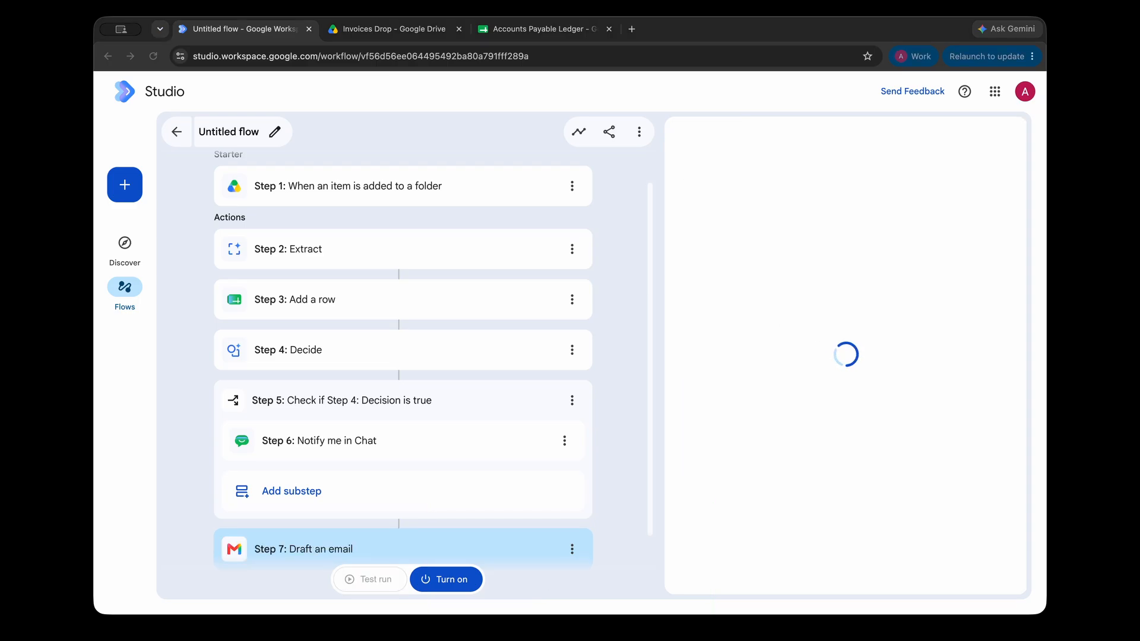
{"action": "left_click", "coordinate": [734, 275]}
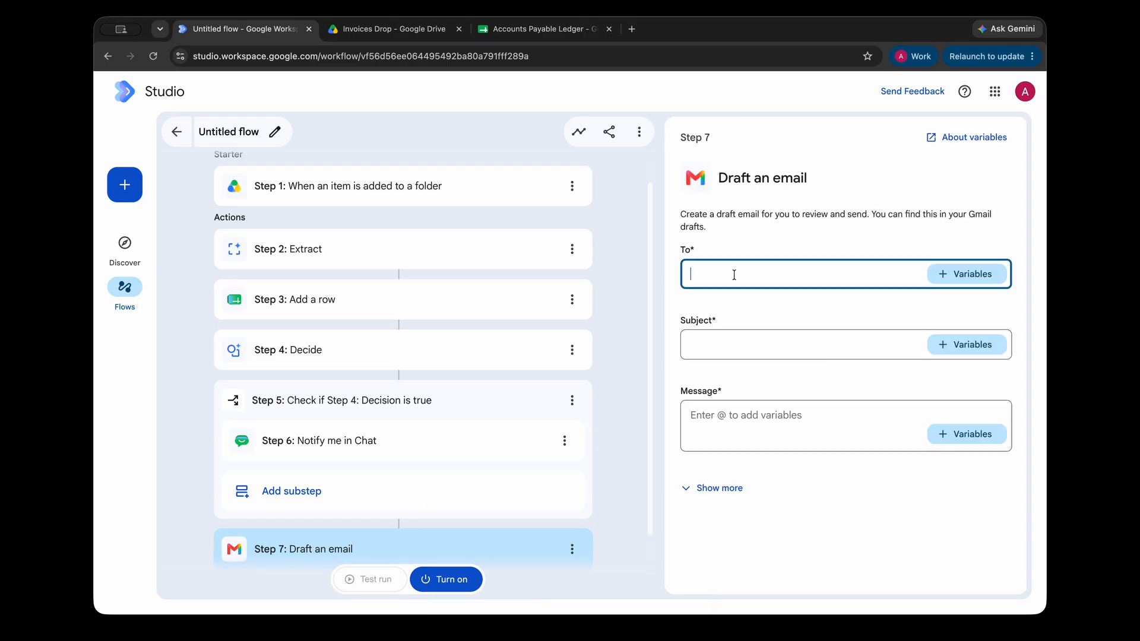
{"action": "key", "text": "Return"}
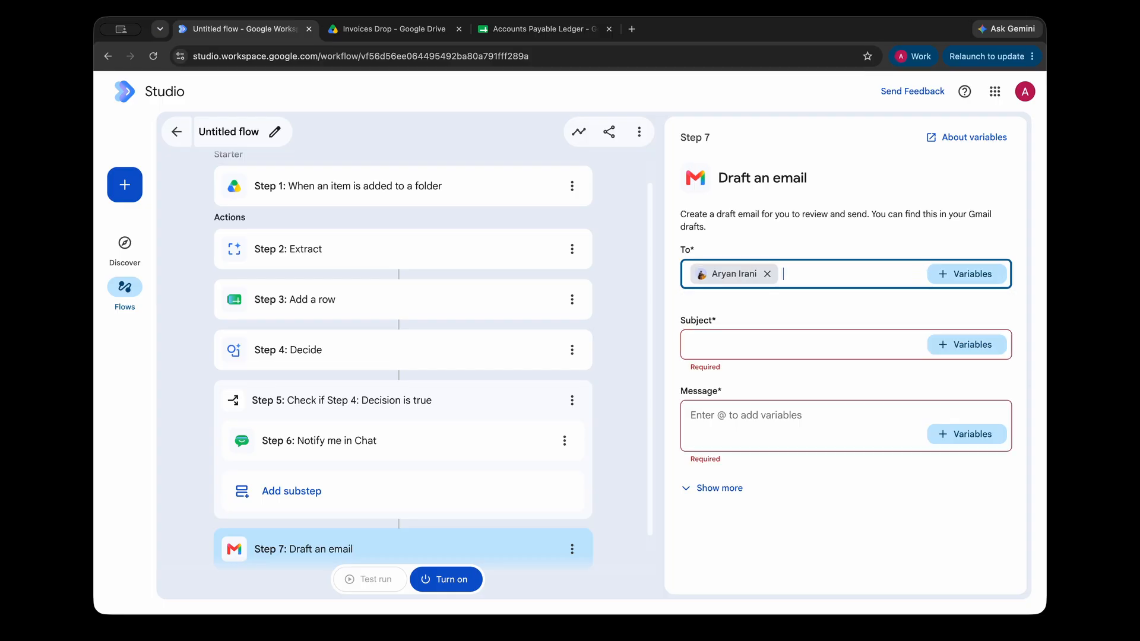
Paste the invoice-record body template and set the subject to 'Processed Invoice -' plus Step 2 Vendor_Name.
{"action": "left_click", "coordinate": [725, 336]}
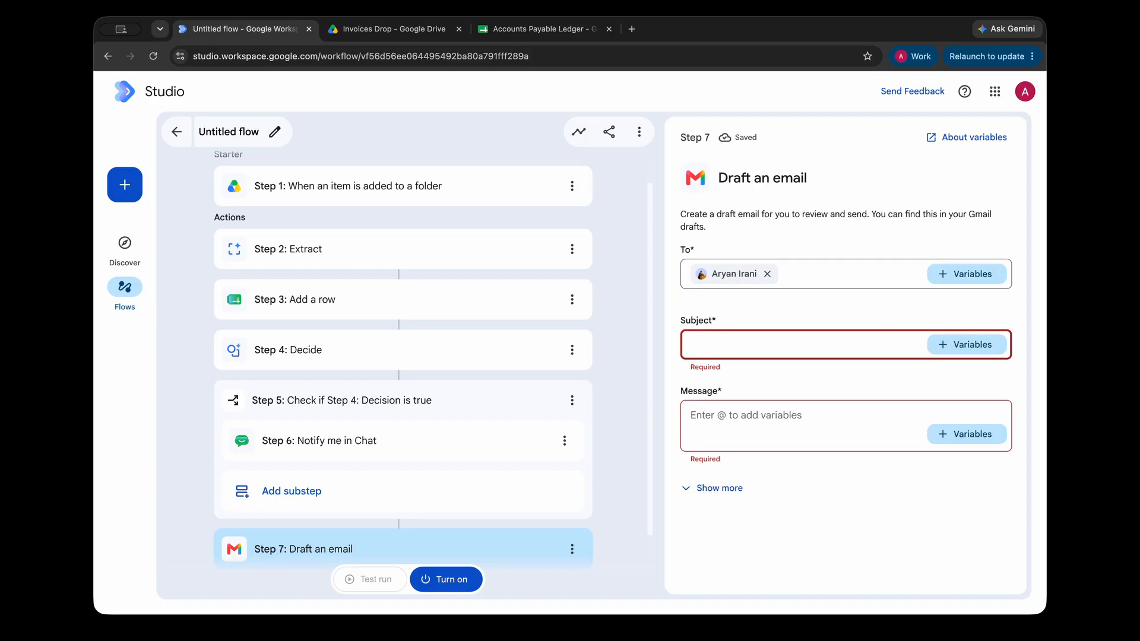
{"action": "left_click", "coordinate": [741, 433]}
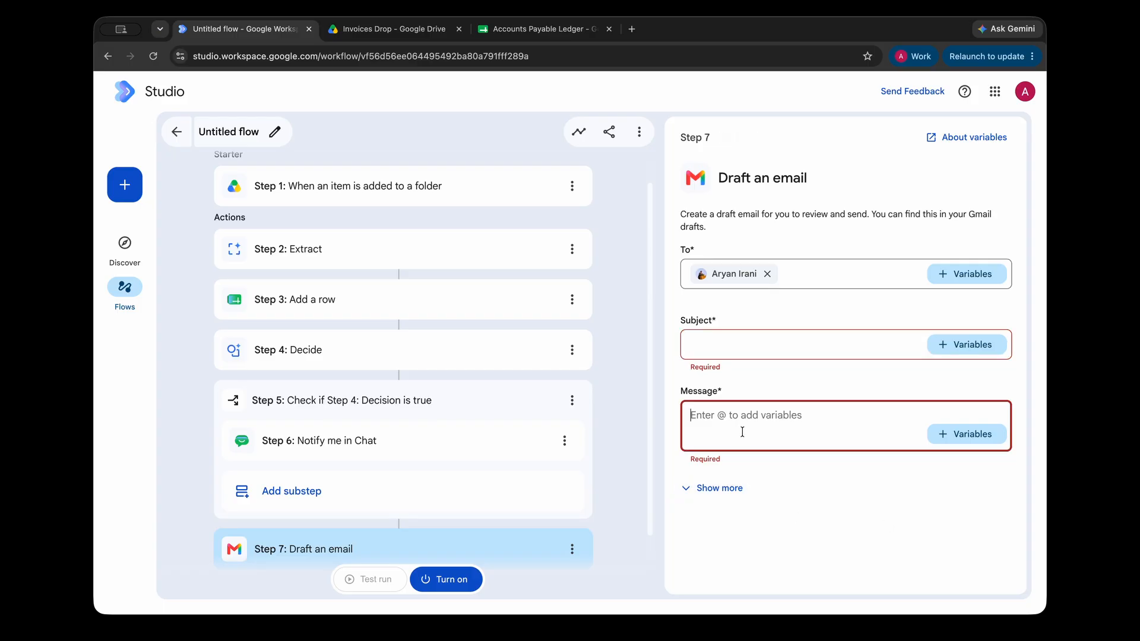
{"action": "key", "text": "ctrl+v"}
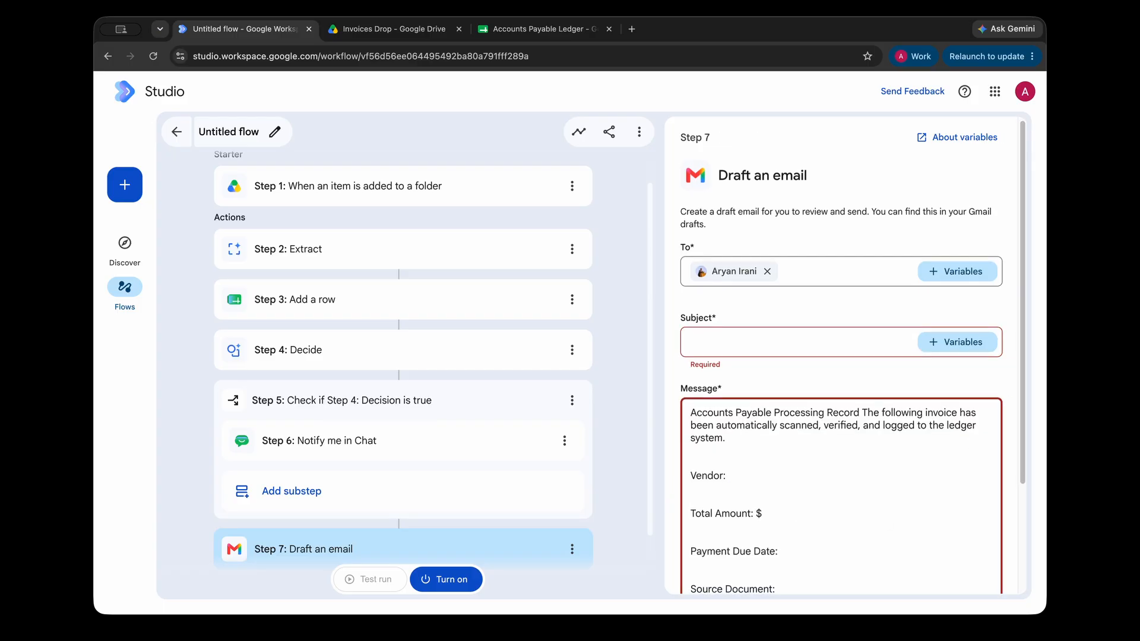
{"action": "left_click", "coordinate": [759, 334]}
{"action": "type", "text": "Proc"}
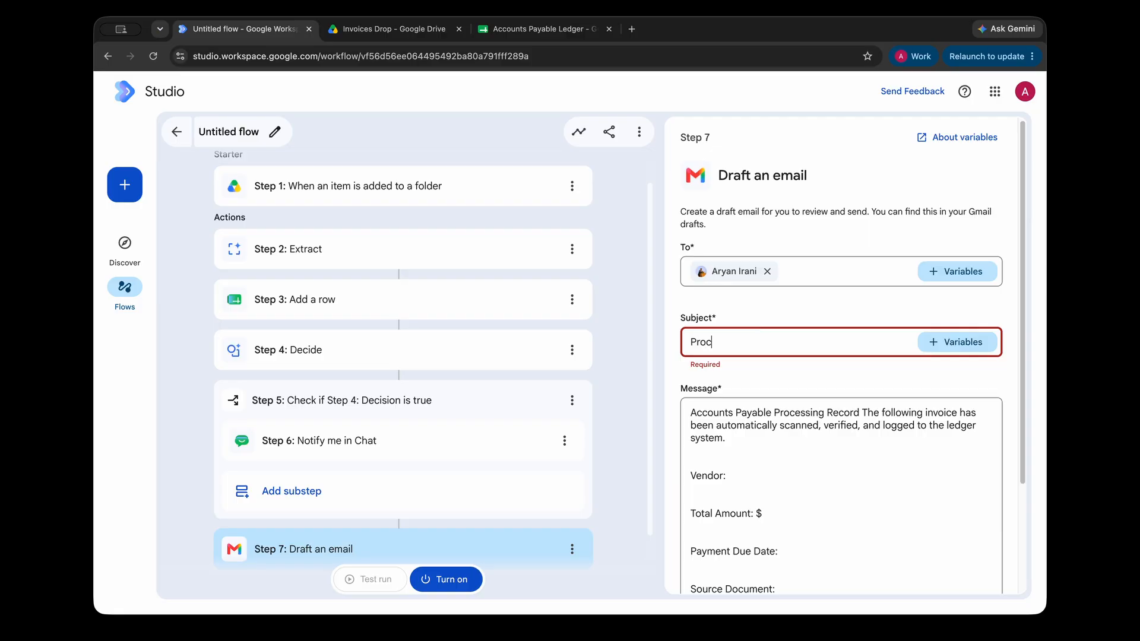
{"action": "type", "text": "essed Invoice -"}
{"action": "left_click", "coordinate": [935, 343]}
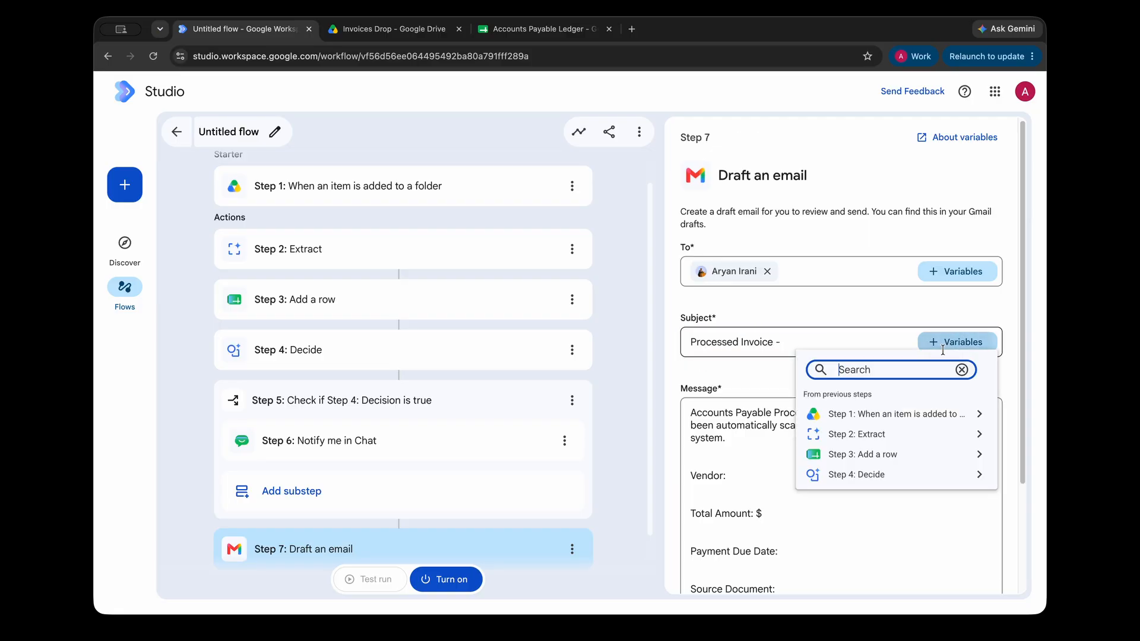
{"action": "left_click", "coordinate": [909, 441]}
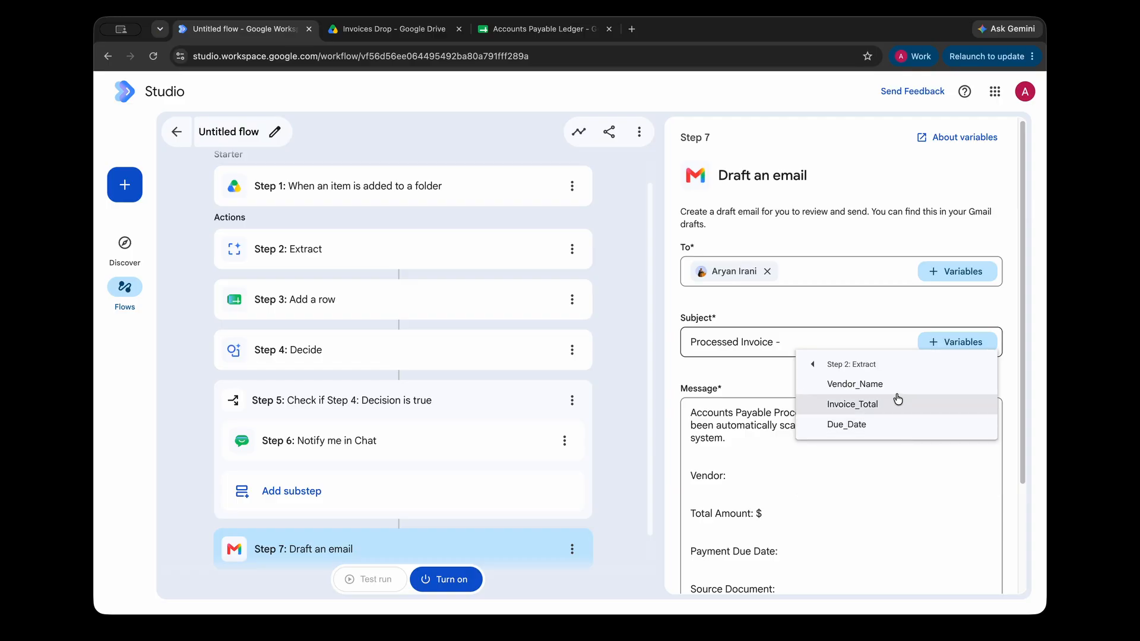
{"action": "left_click", "coordinate": [896, 384]}
{"action": "scroll", "coordinate": [849, 394], "scroll_direction": "down", "scroll_amount": 1}
{"action": "left_click", "coordinate": [752, 407]}
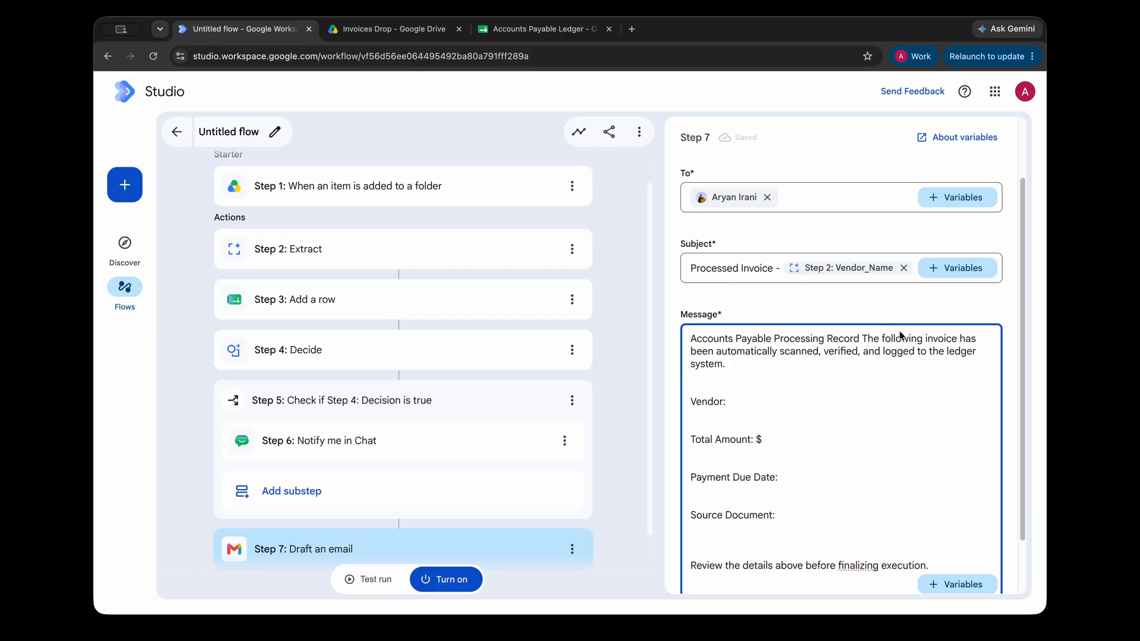
Put 'The following invoice' on its own line and remove the blank line under the intro.
{"action": "left_click", "coordinate": [862, 338]}
{"action": "key", "text": "Return"}
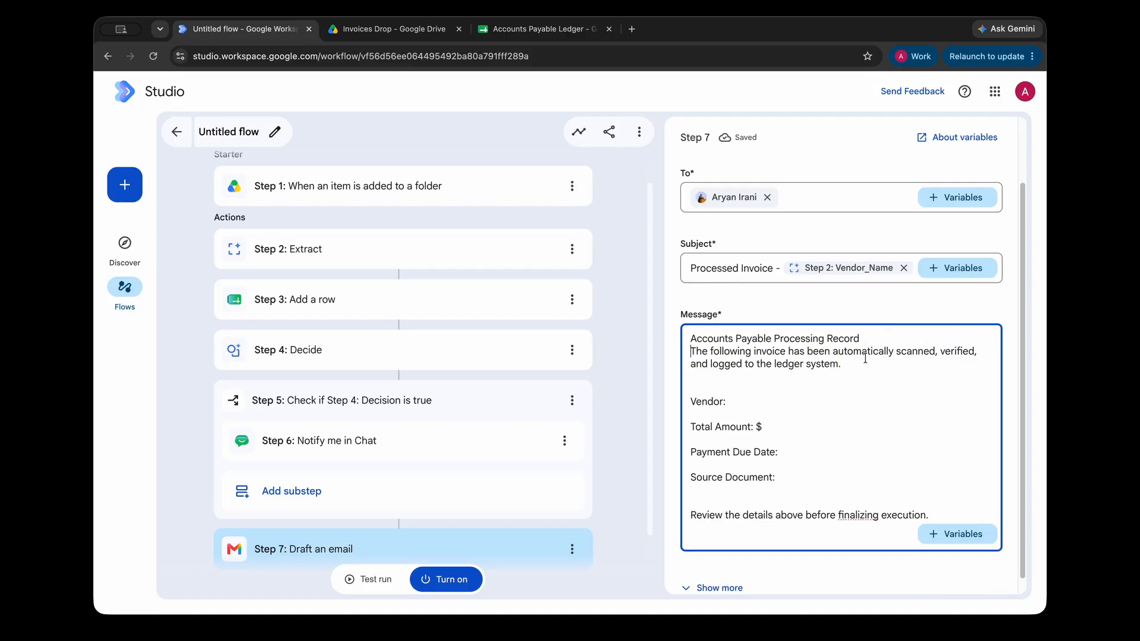
{"action": "left_click", "coordinate": [952, 365]}
{"action": "key", "text": "BackSpace"}
Insert Step 2 Vendor_Name, Invoice_Total and Due_Date after the Vendor, Total Amount and Payment Due Date labels.
{"action": "left_click", "coordinate": [786, 387]}
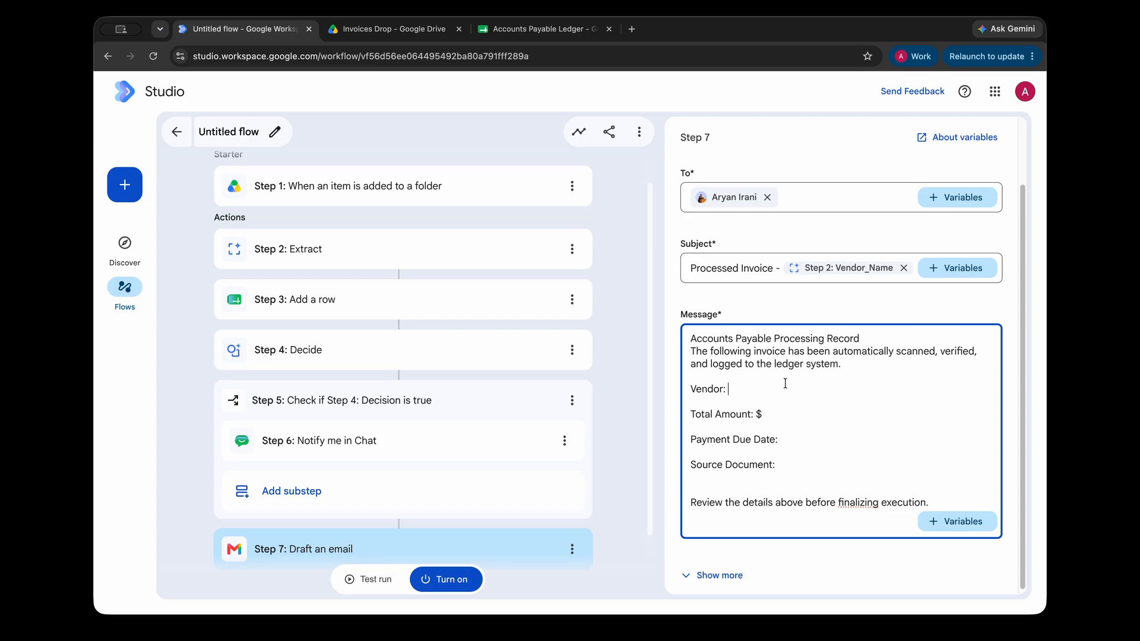
{"action": "left_click", "coordinate": [956, 522]}
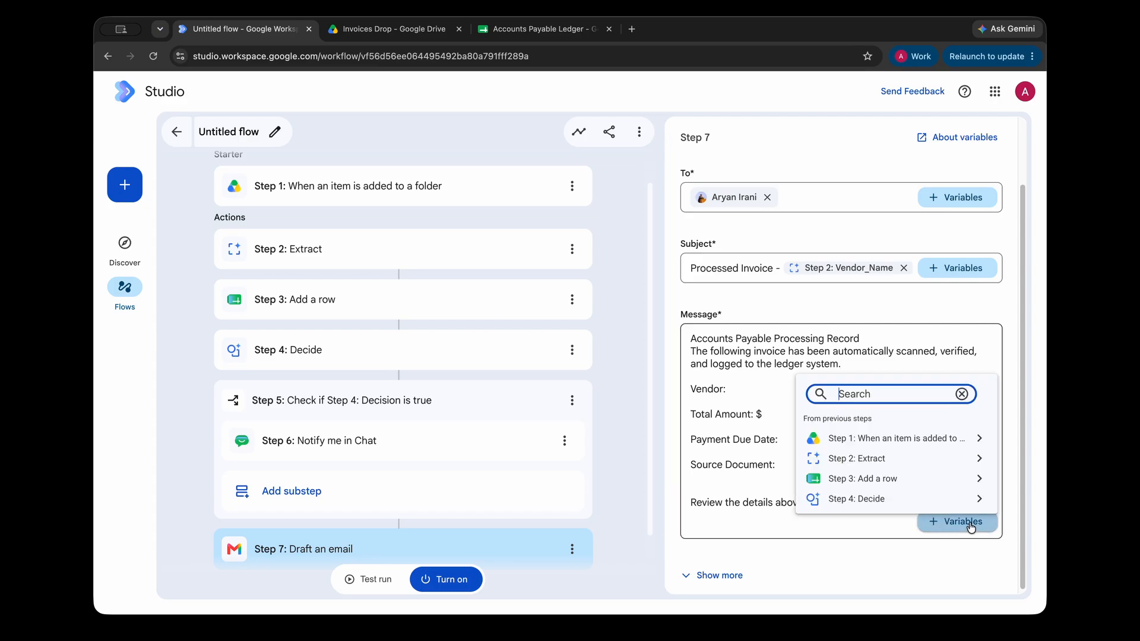
{"action": "left_click", "coordinate": [907, 463]}
{"action": "left_click", "coordinate": [868, 458]}
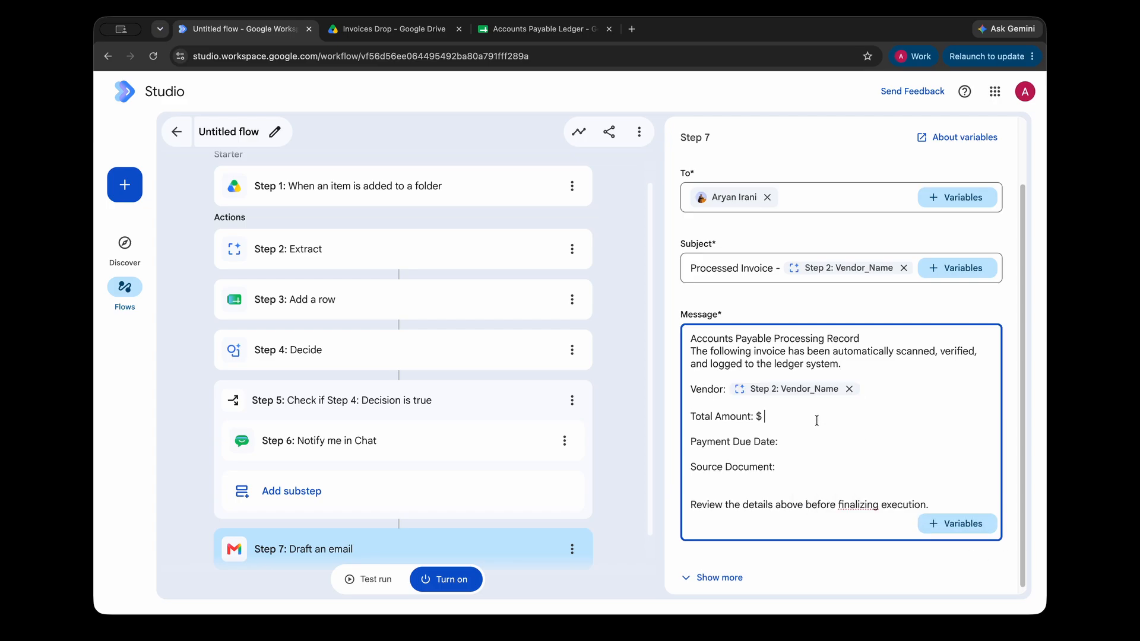
{"action": "left_click", "coordinate": [956, 523]}
{"action": "left_click", "coordinate": [875, 463]}
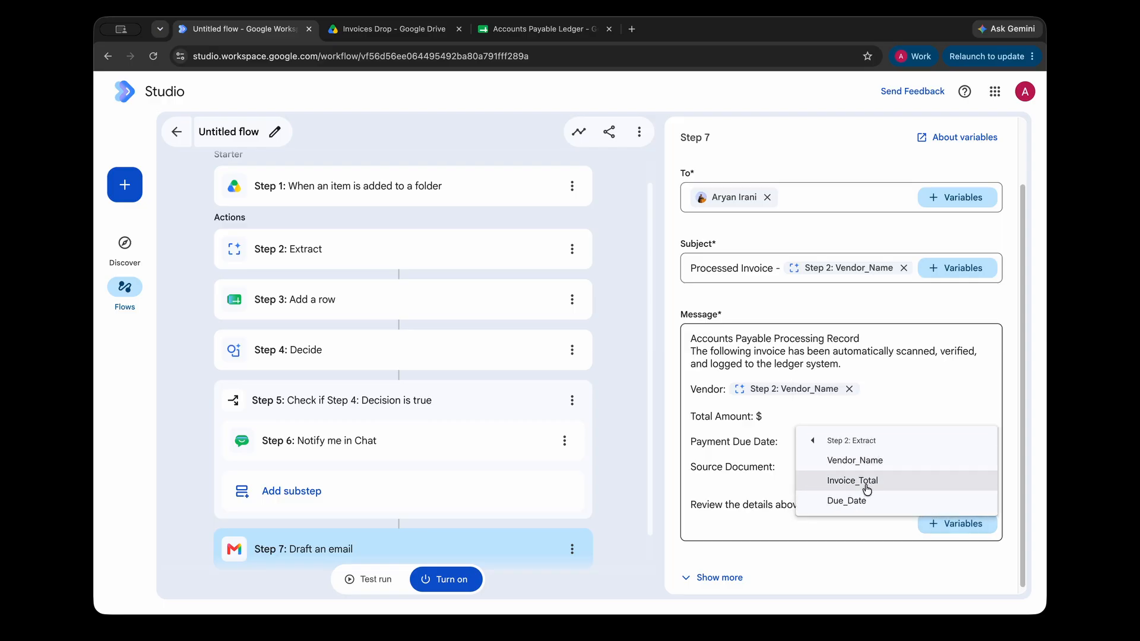
{"action": "left_click", "coordinate": [867, 482]}
{"action": "left_click", "coordinate": [833, 443]}
{"action": "left_click", "coordinate": [950, 525]}
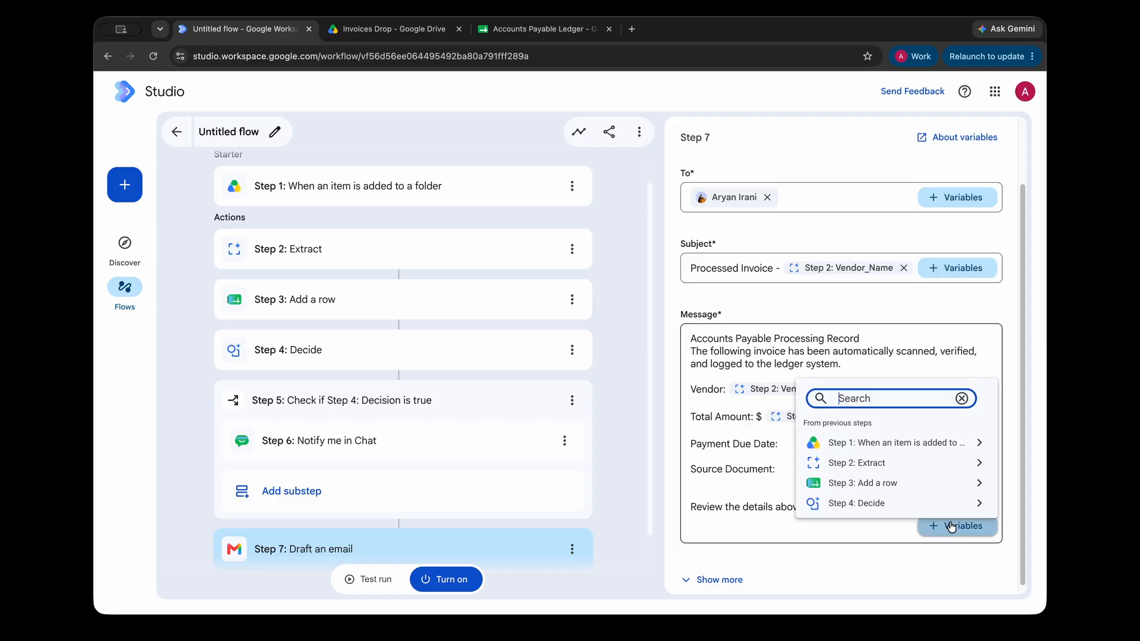
{"action": "left_click", "coordinate": [902, 463]}
{"action": "left_click", "coordinate": [865, 502]}
Insert the Step 1 link to the added file after Source Document and delete the extra blank line.
{"action": "left_click", "coordinate": [805, 474]}
{"action": "left_click", "coordinate": [950, 527]}
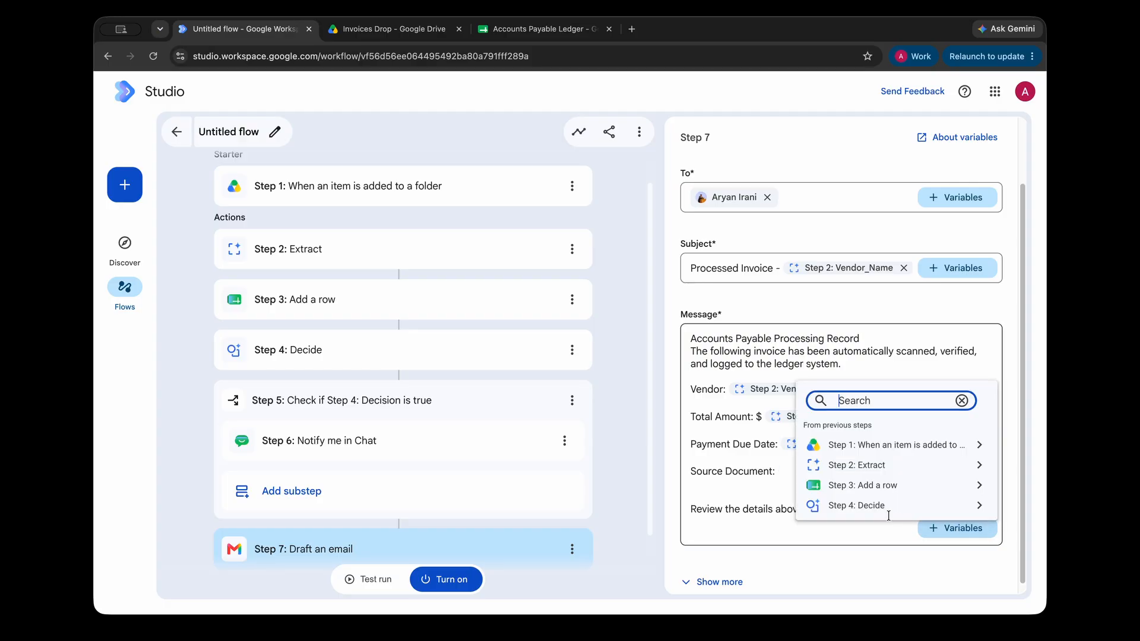
{"action": "left_click", "coordinate": [879, 445]}
{"action": "left_click", "coordinate": [877, 447]}
{"action": "left_click", "coordinate": [805, 491]}
{"action": "key", "text": "BackSpace"}
{"action": "left_click_drag", "start_coordinate": [747, 500], "coordinate": [934, 499]}
{"action": "left_click", "coordinate": [932, 500]}
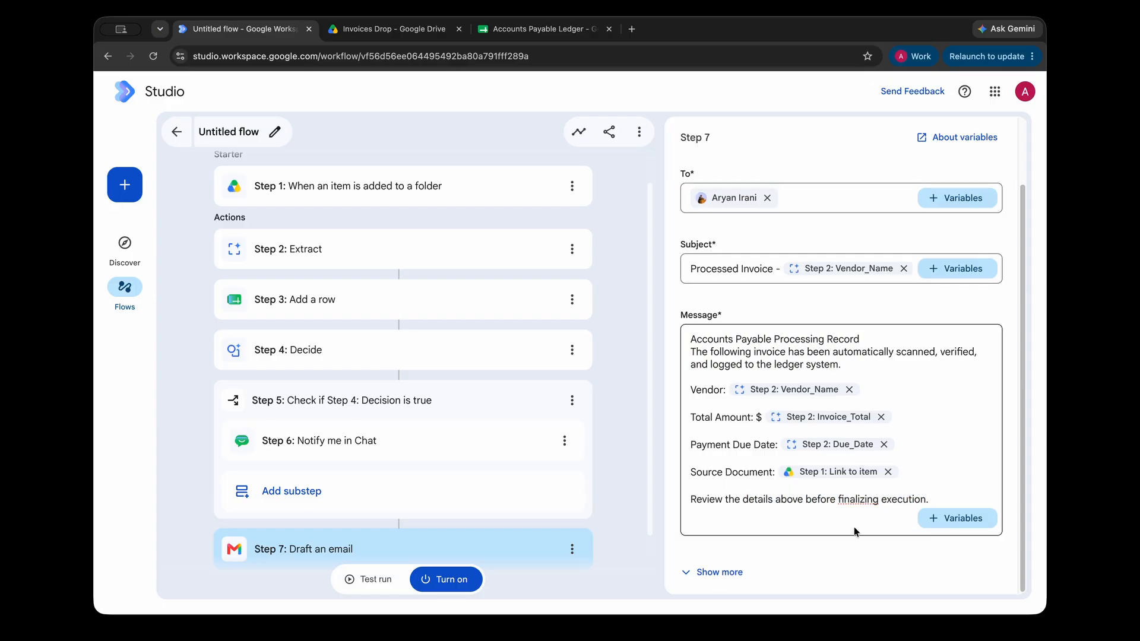
Reveal the Cc and Bcc fields, then hide them again without adding addresses.
{"action": "scroll", "coordinate": [796, 264], "scroll_direction": "up", "scroll_amount": 2}
{"action": "scroll", "coordinate": [796, 344], "scroll_direction": "down", "scroll_amount": 2}
{"action": "left_click", "coordinate": [719, 573]}
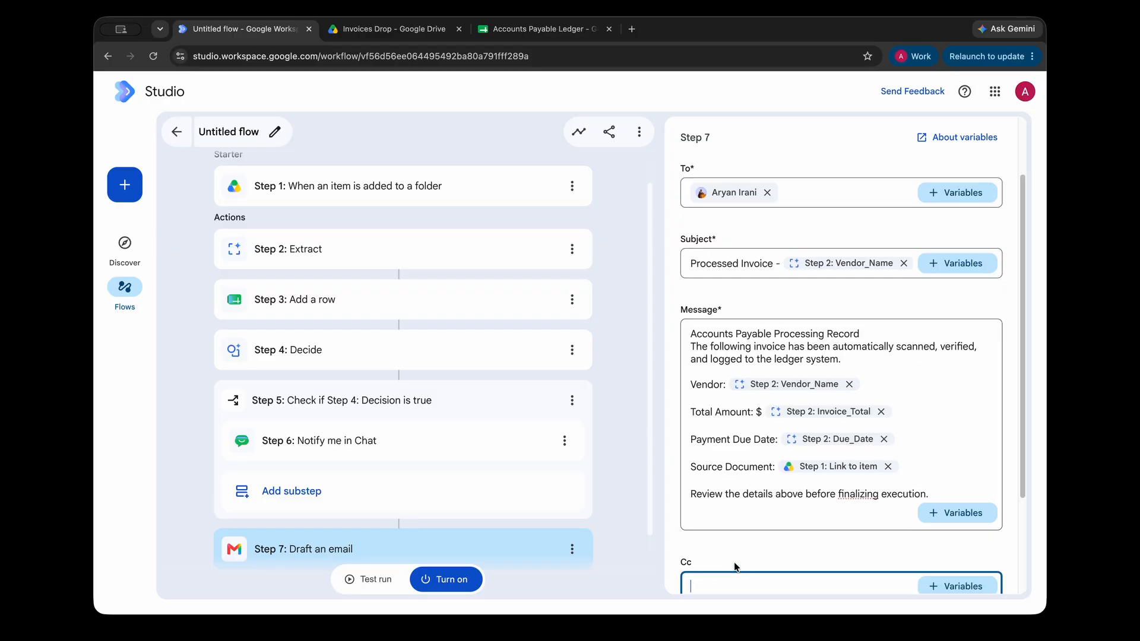
{"action": "scroll", "coordinate": [817, 479], "scroll_direction": "down", "scroll_amount": 4}
{"action": "left_click", "coordinate": [711, 521]}
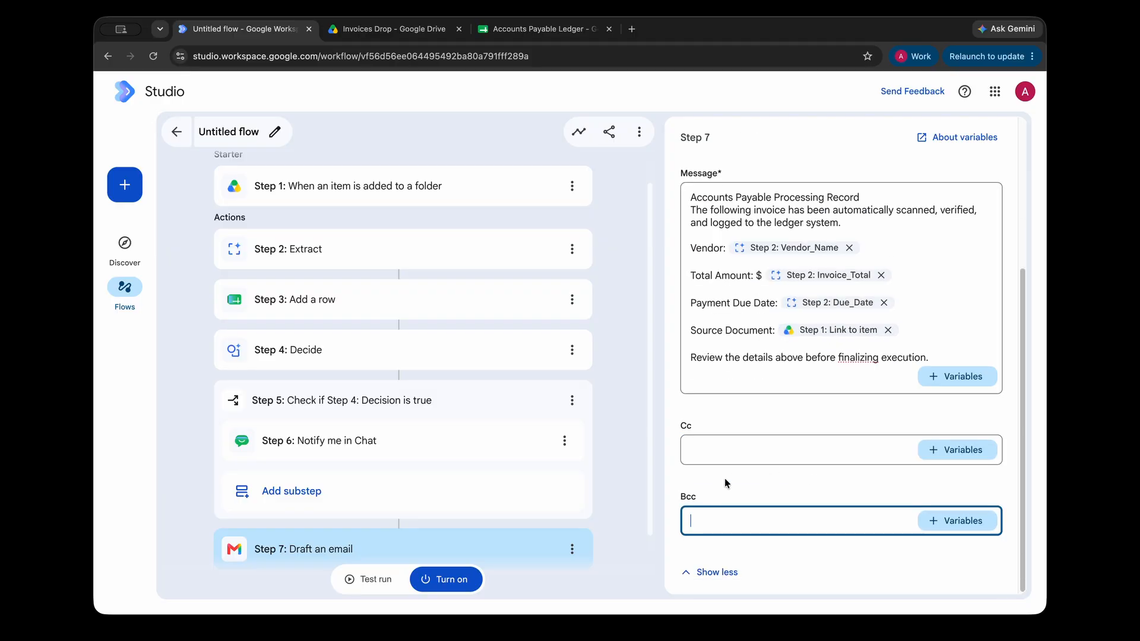
{"action": "left_click", "coordinate": [718, 572]}
{"action": "scroll", "coordinate": [753, 451], "scroll_direction": "up", "scroll_amount": 2}
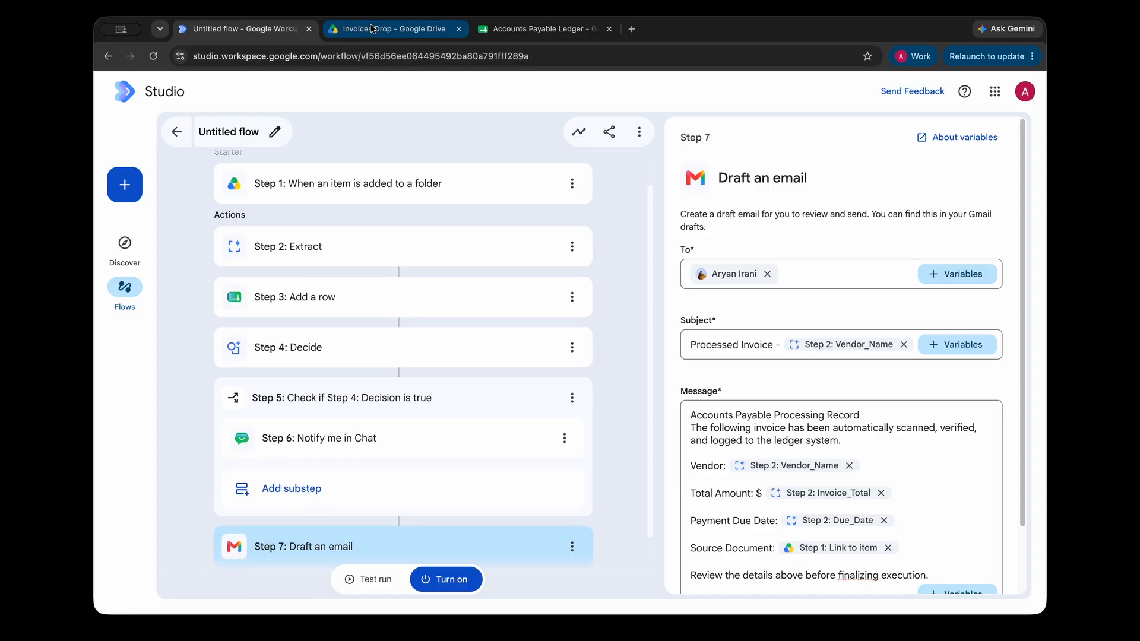
{"action": "left_click", "coordinate": [389, 28]}
{"action": "key", "text": "Escape"}
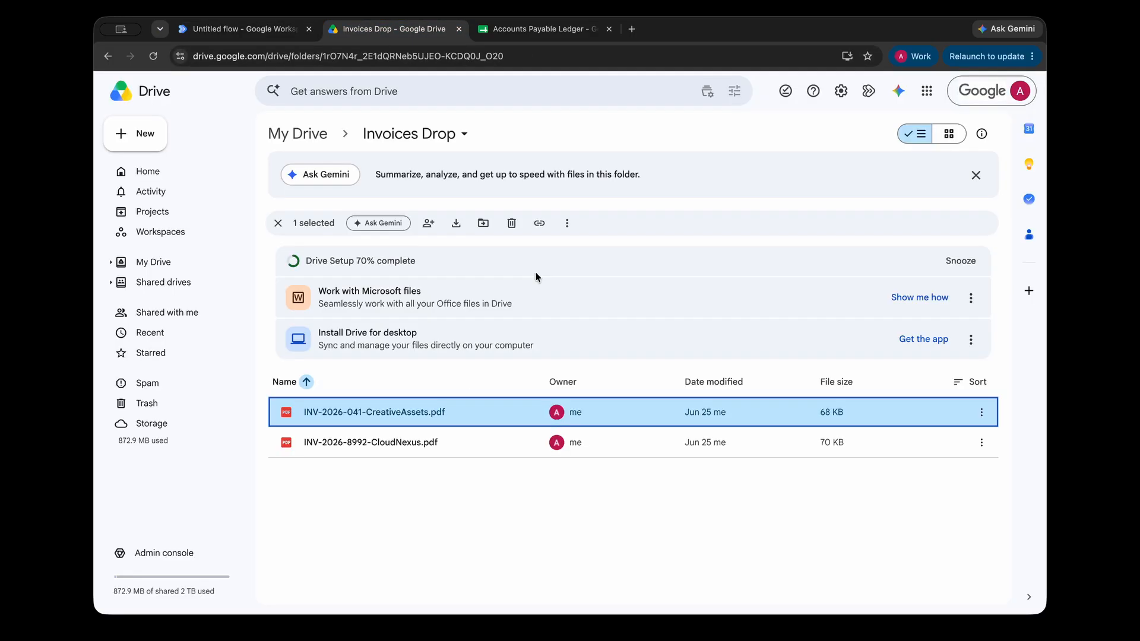
{"action": "double_click", "coordinate": [417, 410]}
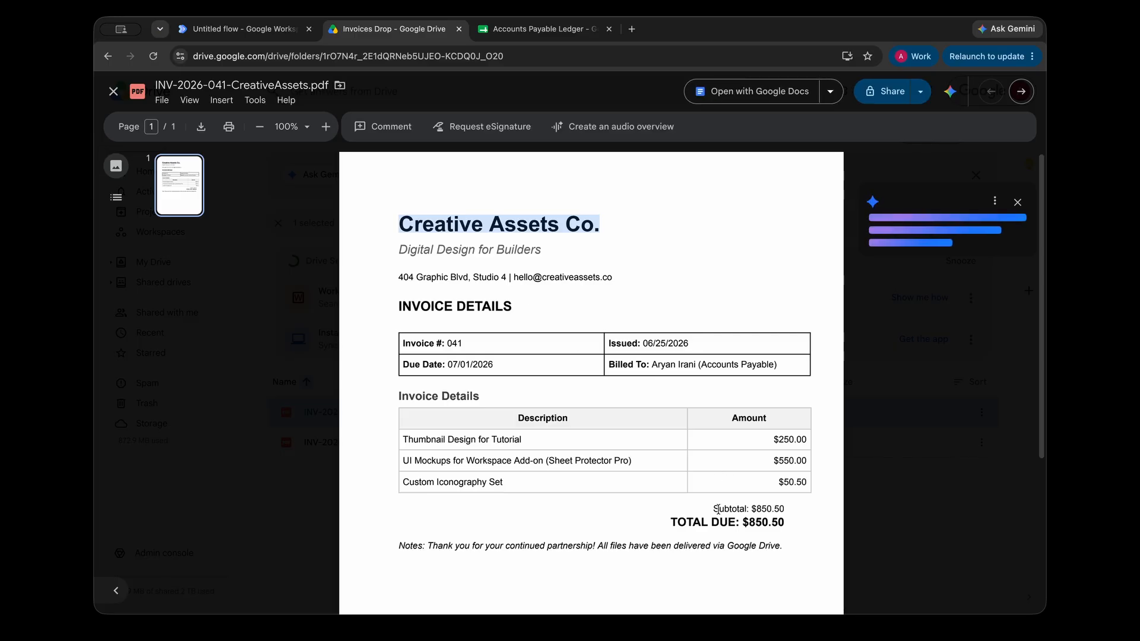
{"action": "left_click_drag", "start_coordinate": [744, 522], "coordinate": [781, 527]}
{"action": "key", "text": "Right"}
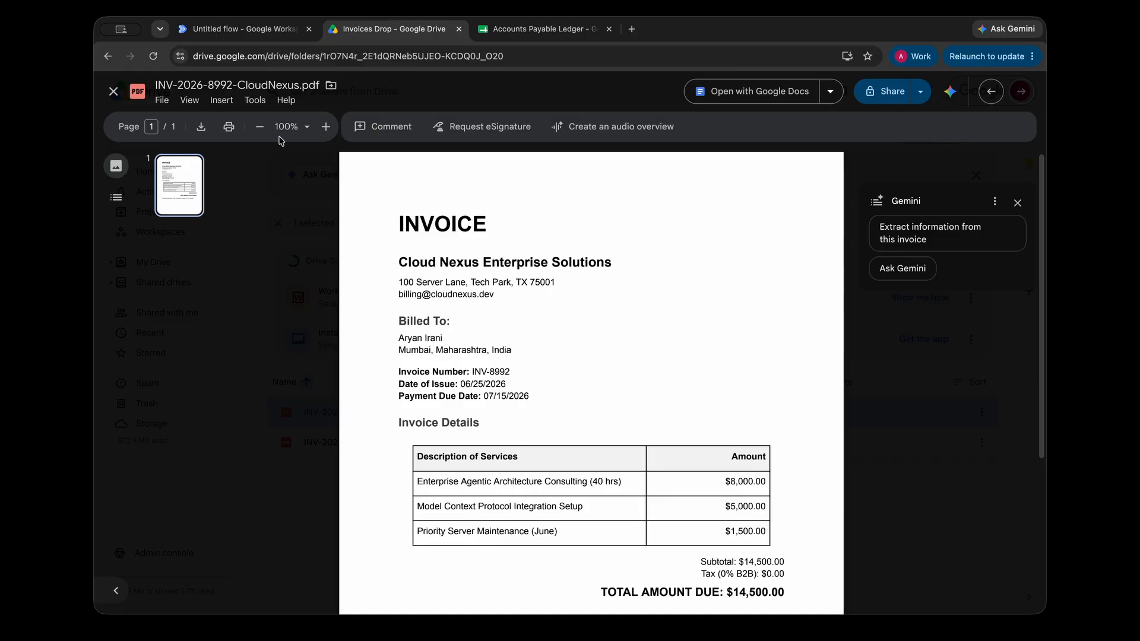
{"action": "left_click_drag", "start_coordinate": [699, 568], "coordinate": [839, 592]}
{"action": "left_click", "coordinate": [839, 592]}
{"action": "key", "text": "Left"}
{"action": "triple_click", "coordinate": [752, 522]}
{"action": "left_click", "coordinate": [753, 521]}
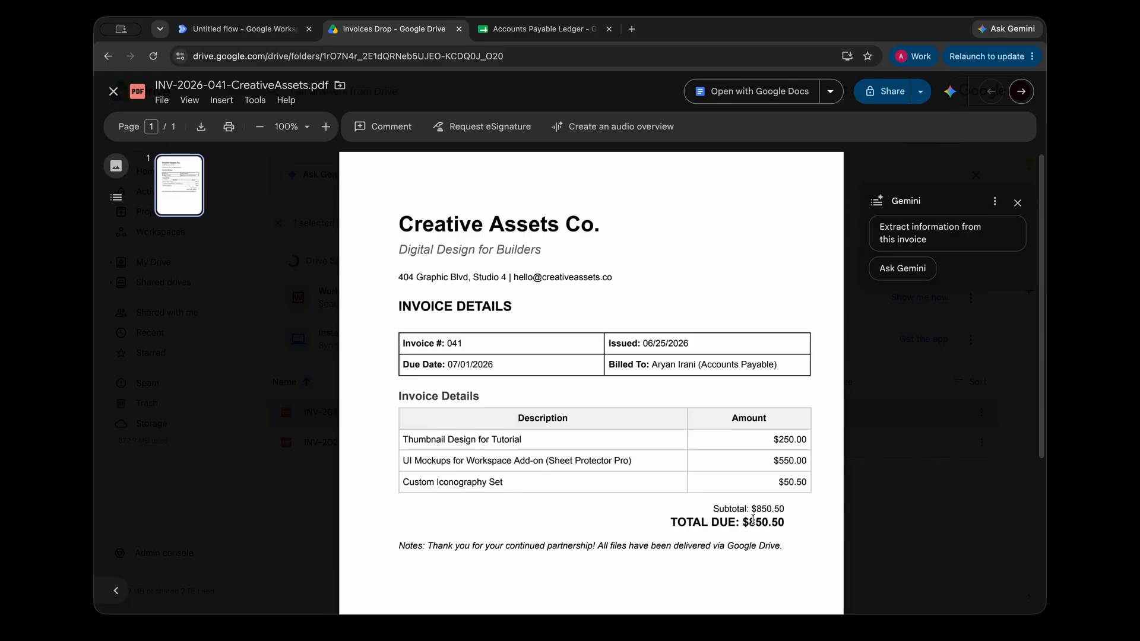
{"action": "key", "text": "ctrl+shift+Tab"}
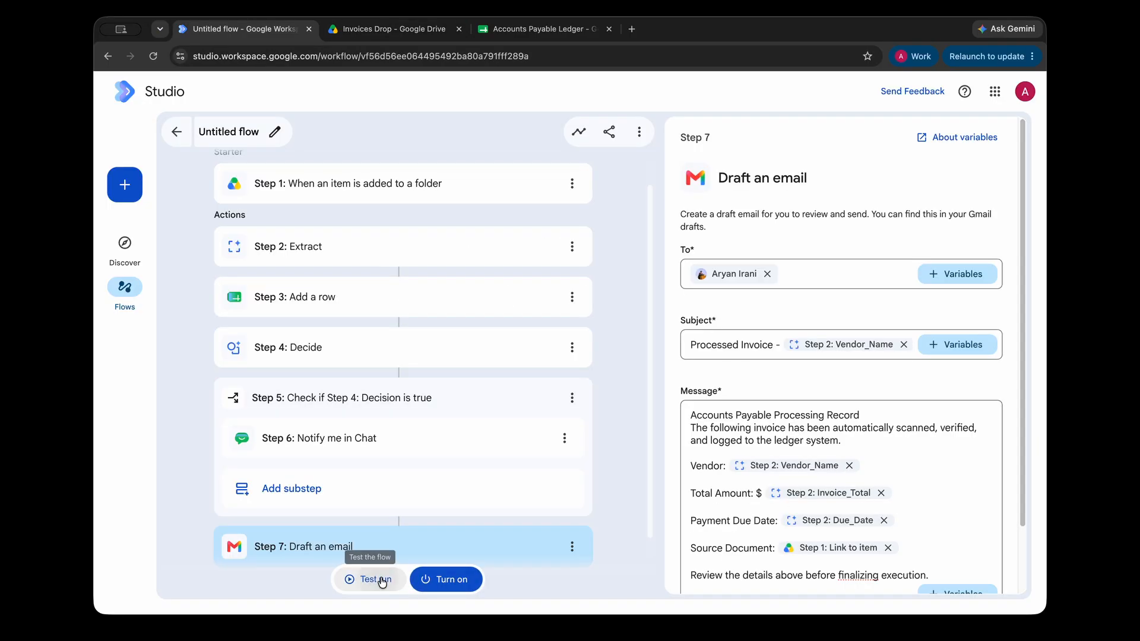
Rename the flow to 'SmartInvoice Processor' when starting the test run.
{"action": "left_click", "coordinate": [382, 580]}
{"action": "key", "text": "super+Tab"}
{"action": "key", "text": "super+Tab"}
{"action": "type", "text": "SmartInvoice Processor"}
{"action": "left_click", "coordinate": [613, 387]}
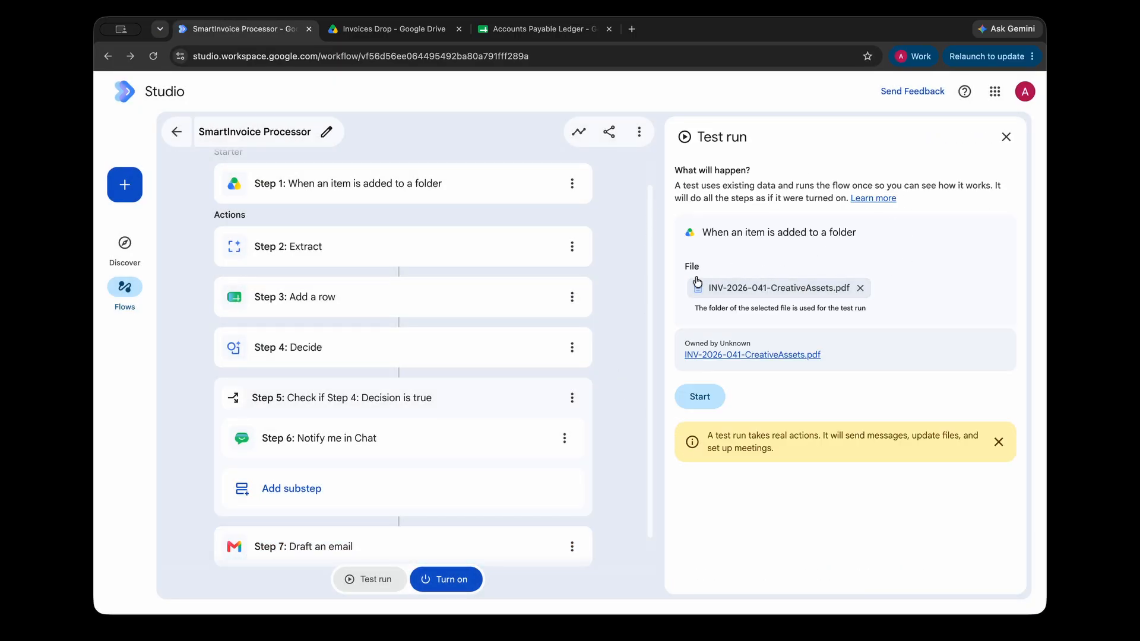
Replace the test file with INV-2026-041-CreativeAssets.pdf from Drive.
{"action": "left_click", "coordinate": [860, 288]}
{"action": "left_click", "coordinate": [737, 296]}
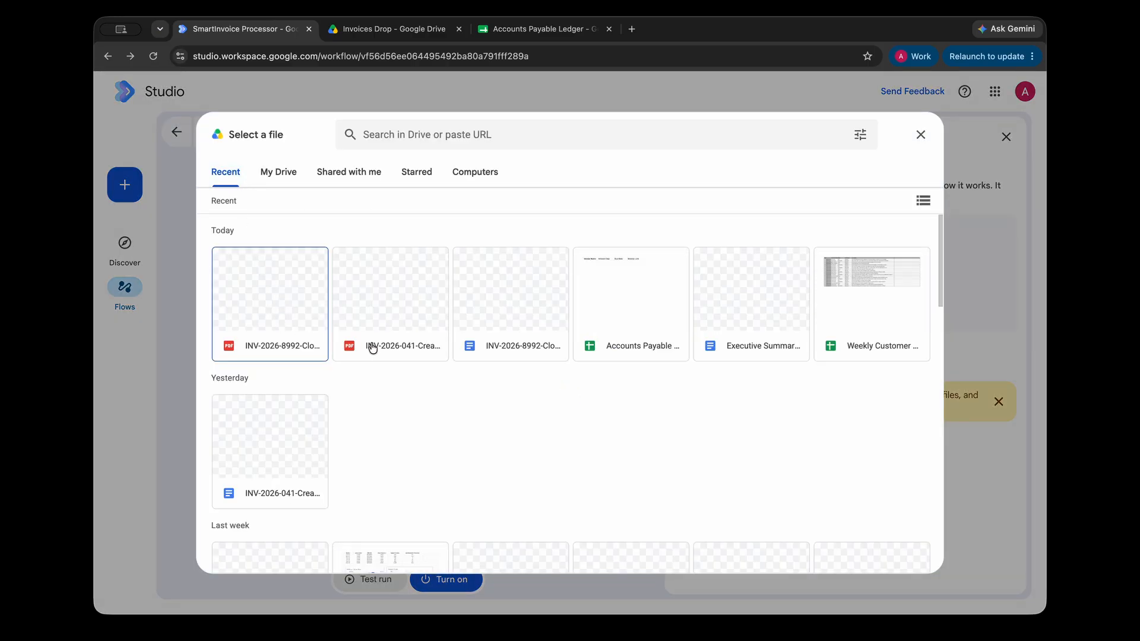
{"action": "left_click", "coordinate": [345, 344]}
{"action": "left_click", "coordinate": [306, 340]}
{"action": "left_click", "coordinate": [376, 346]}
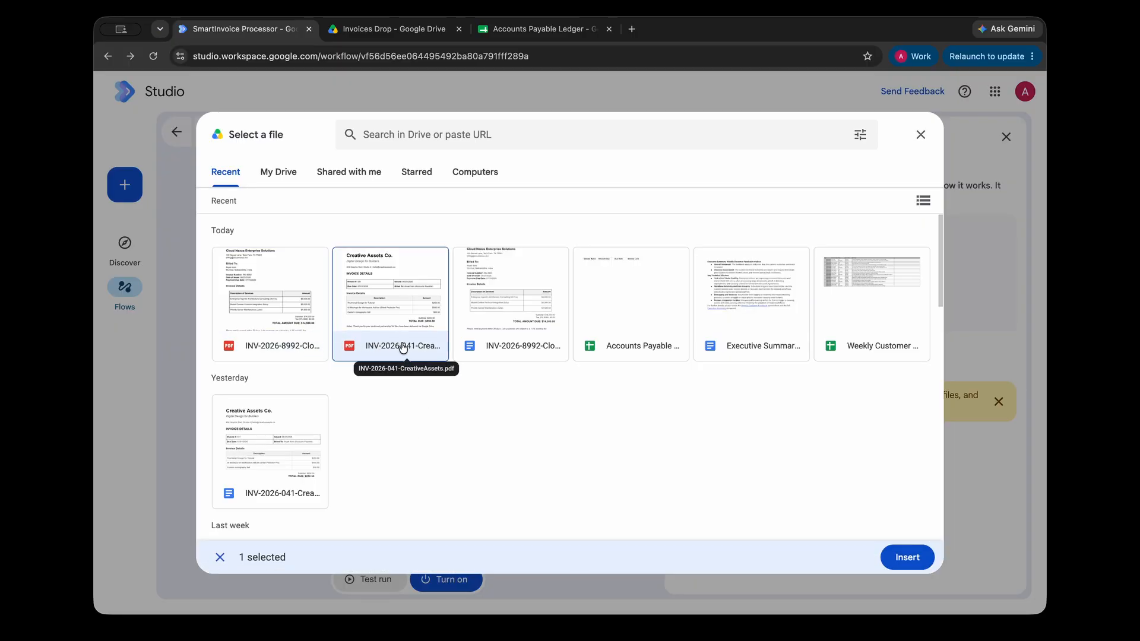
{"action": "left_click", "coordinate": [907, 557]}
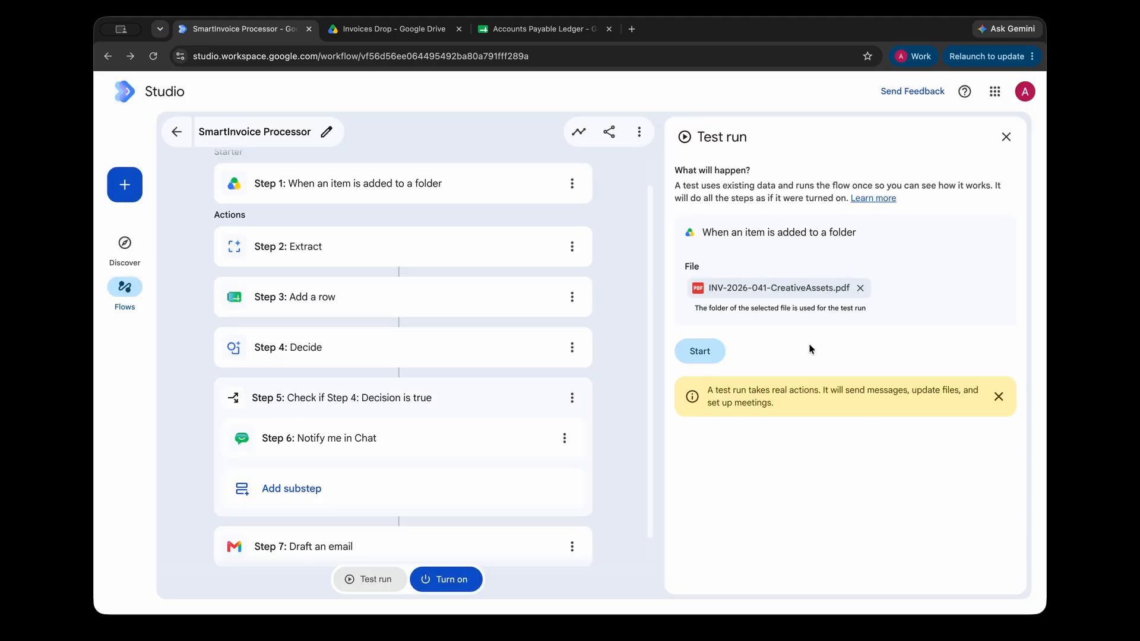
Check the Creative Assets invoice's total due, then start the test run.
{"action": "left_click", "coordinate": [749, 425]}
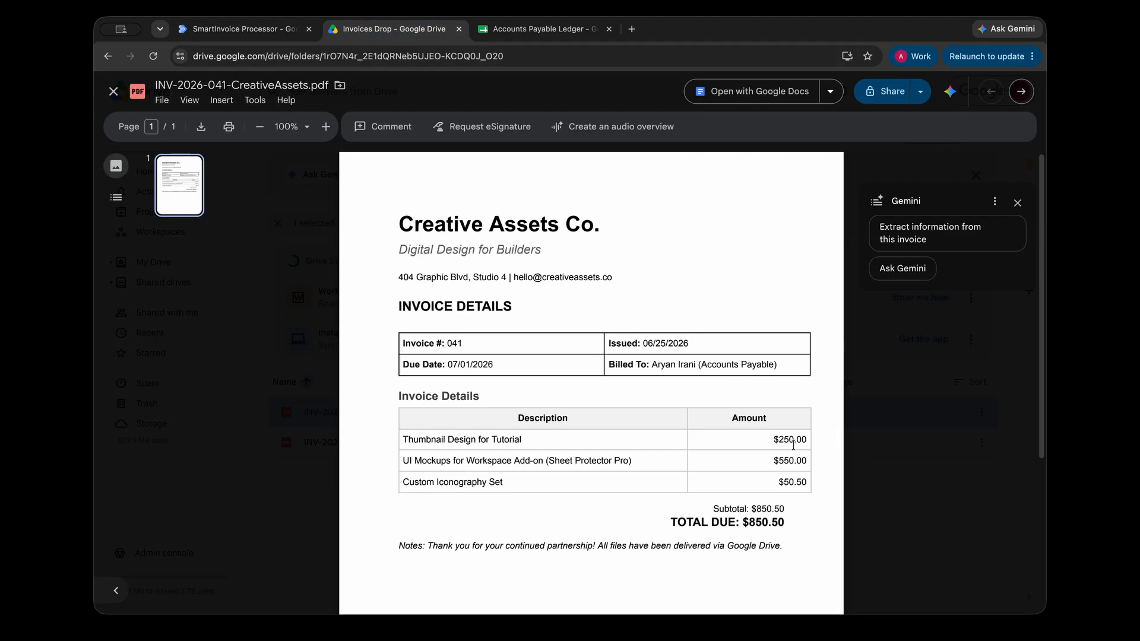
{"action": "left_click_drag", "start_coordinate": [736, 527], "coordinate": [776, 530]}
{"action": "left_click", "coordinate": [776, 529]}
{"action": "key", "text": "ctrl+shift+Tab"}
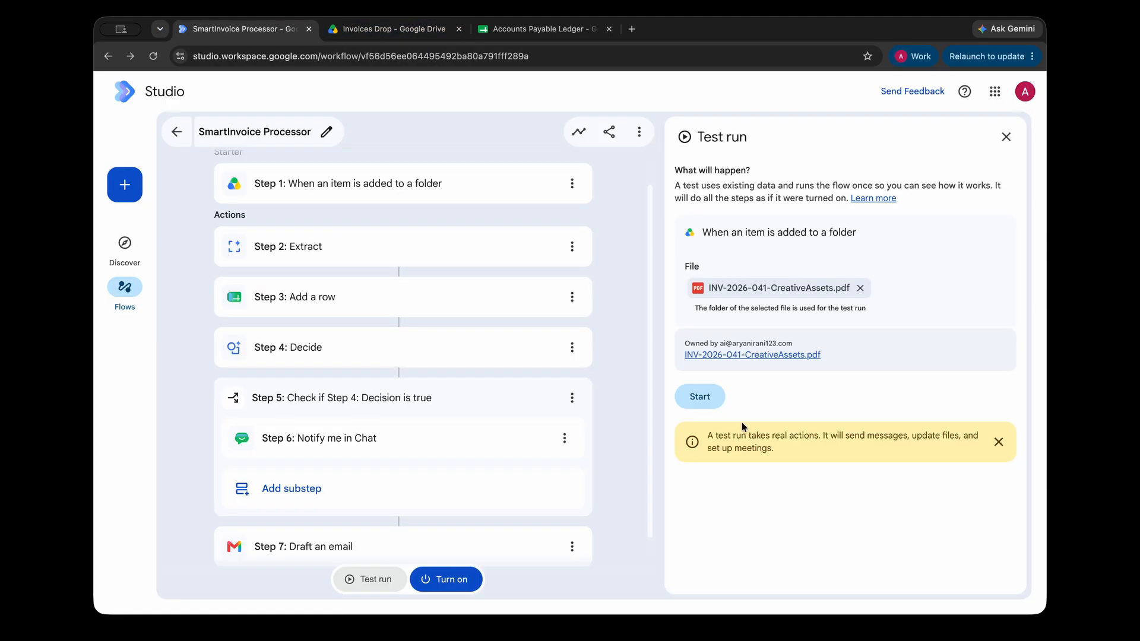
{"action": "left_click_drag", "start_coordinate": [695, 432], "coordinate": [840, 455]}
{"action": "left_click", "coordinate": [839, 454]}
{"action": "left_click", "coordinate": [698, 398]}
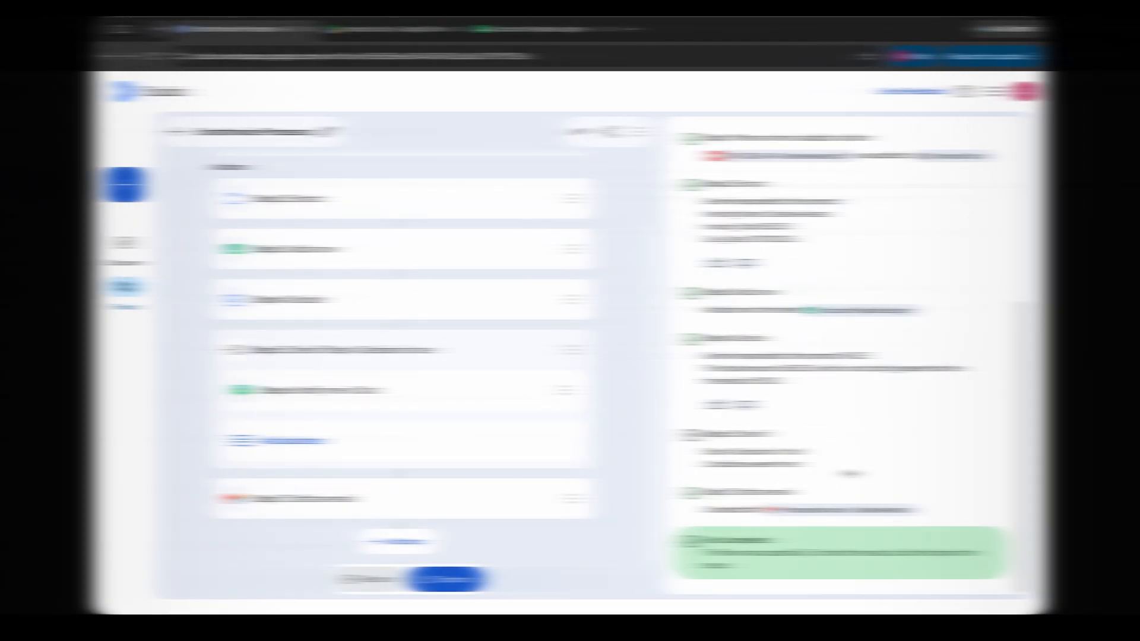
Review the extracted Vendor_Name, Invoice_Total and Due_Date values and the Add a row result.
{"action": "scroll", "coordinate": [808, 369], "scroll_direction": "up", "scroll_amount": 5}
{"action": "scroll", "coordinate": [768, 445], "scroll_direction": "down", "scroll_amount": 3}
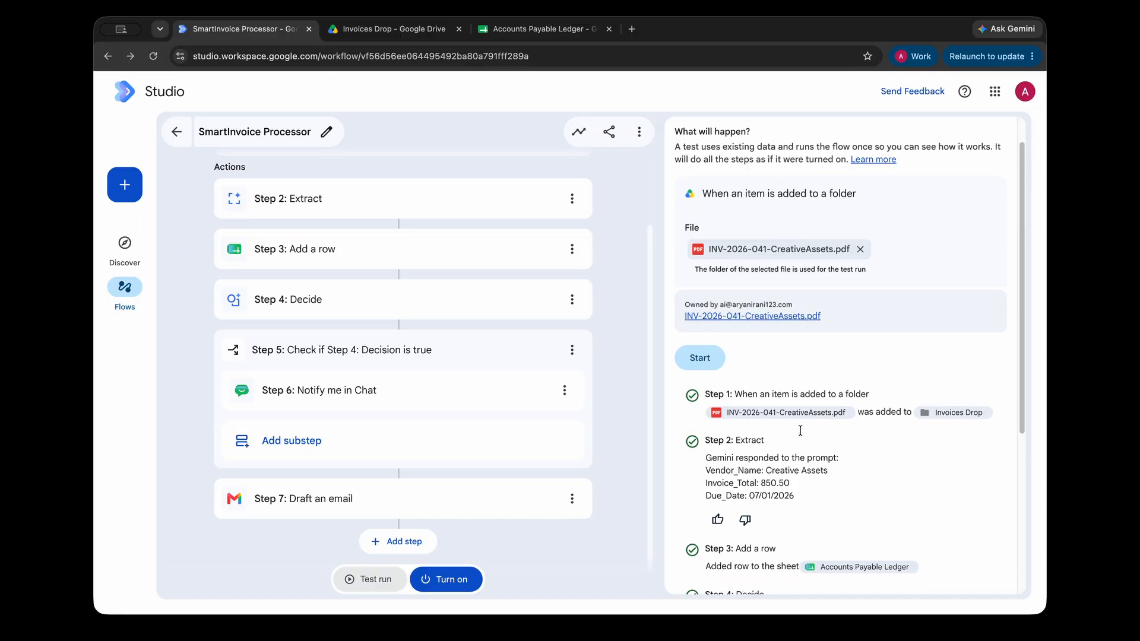
{"action": "left_click_drag", "start_coordinate": [700, 404], "coordinate": [822, 449]}
{"action": "left_click", "coordinate": [784, 441]}
{"action": "double_click", "coordinate": [736, 430]}
{"action": "double_click", "coordinate": [722, 444]}
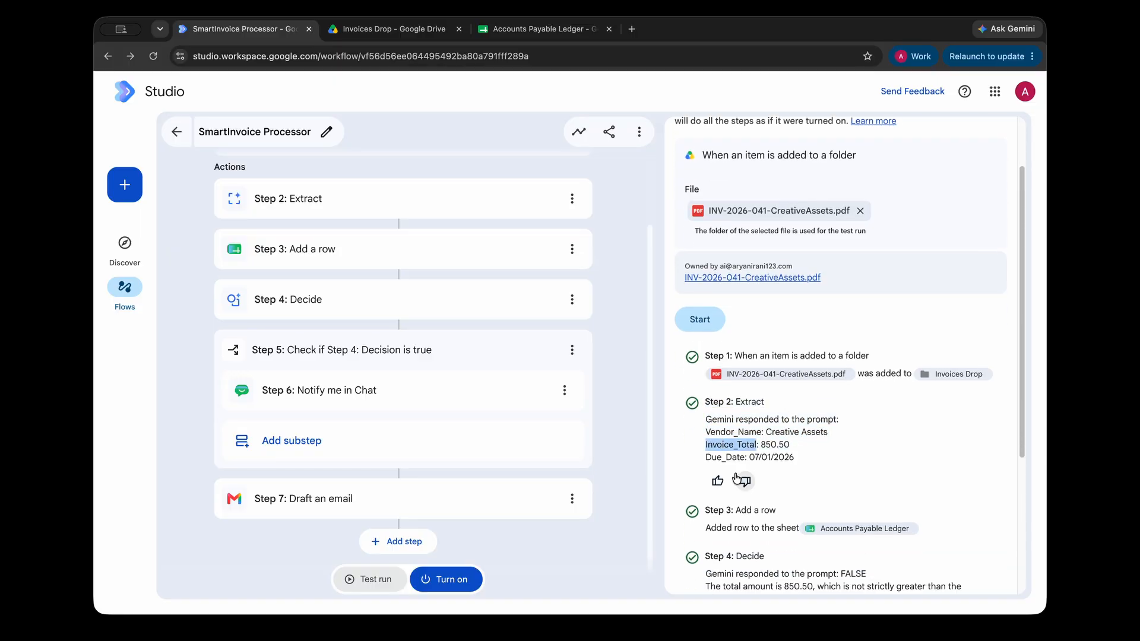
{"action": "double_click", "coordinate": [725, 458]}
{"action": "scroll", "coordinate": [838, 429], "scroll_direction": "down", "scroll_amount": 4}
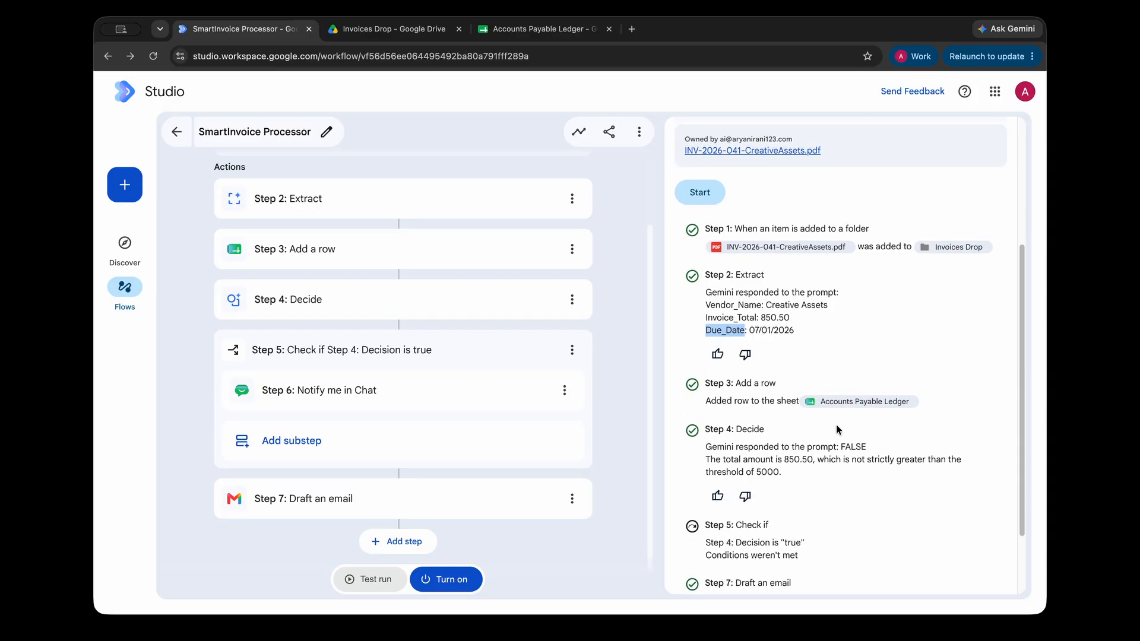
{"action": "triple_click", "coordinate": [701, 404]}
{"action": "left_click", "coordinate": [701, 403]}
Verify ledger row 2 shows Creative Assets, 850.5, 07/01/2026 and the invoice link, then return.
{"action": "left_click", "coordinate": [534, 29]}
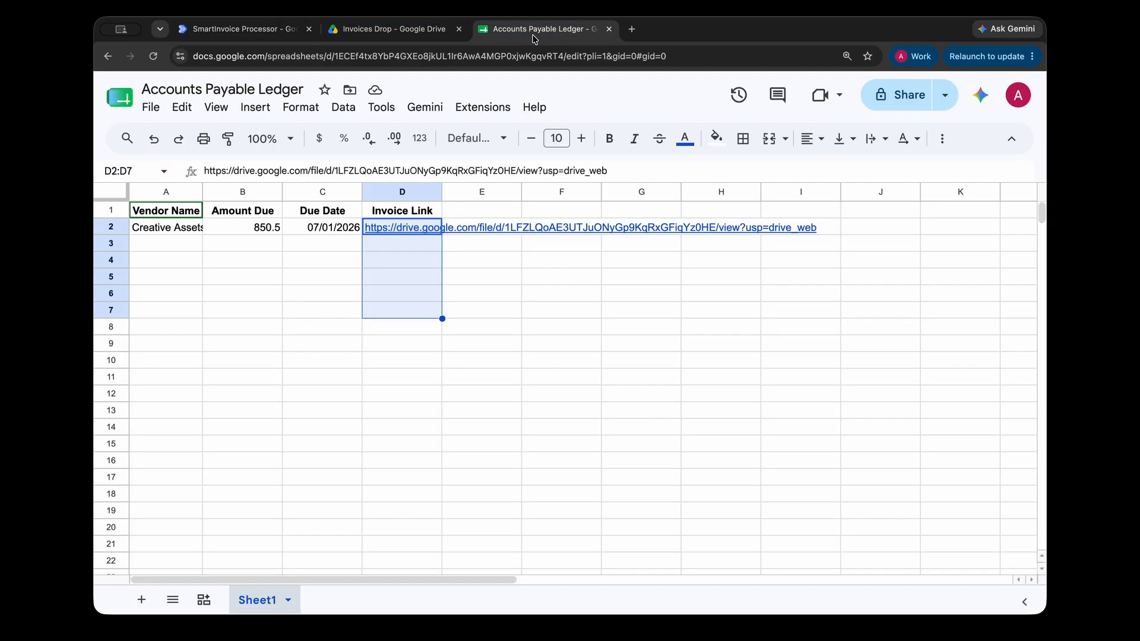
{"action": "left_click", "coordinate": [180, 233]}
{"action": "left_click", "coordinate": [273, 232]}
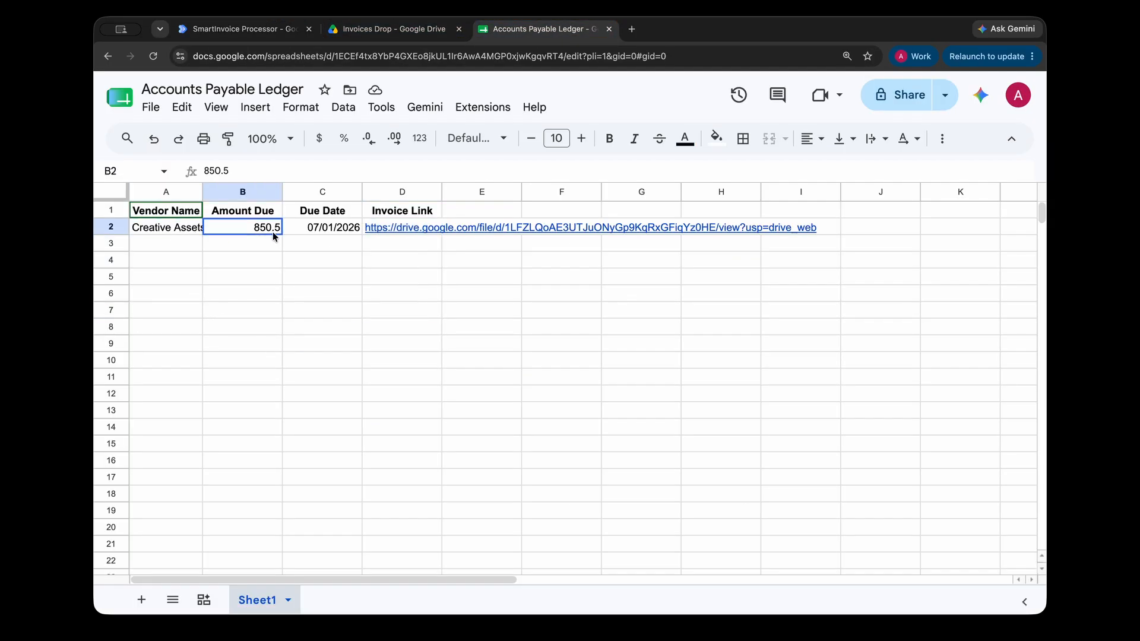
{"action": "left_click", "coordinate": [320, 232]}
{"action": "left_click", "coordinate": [396, 235]}
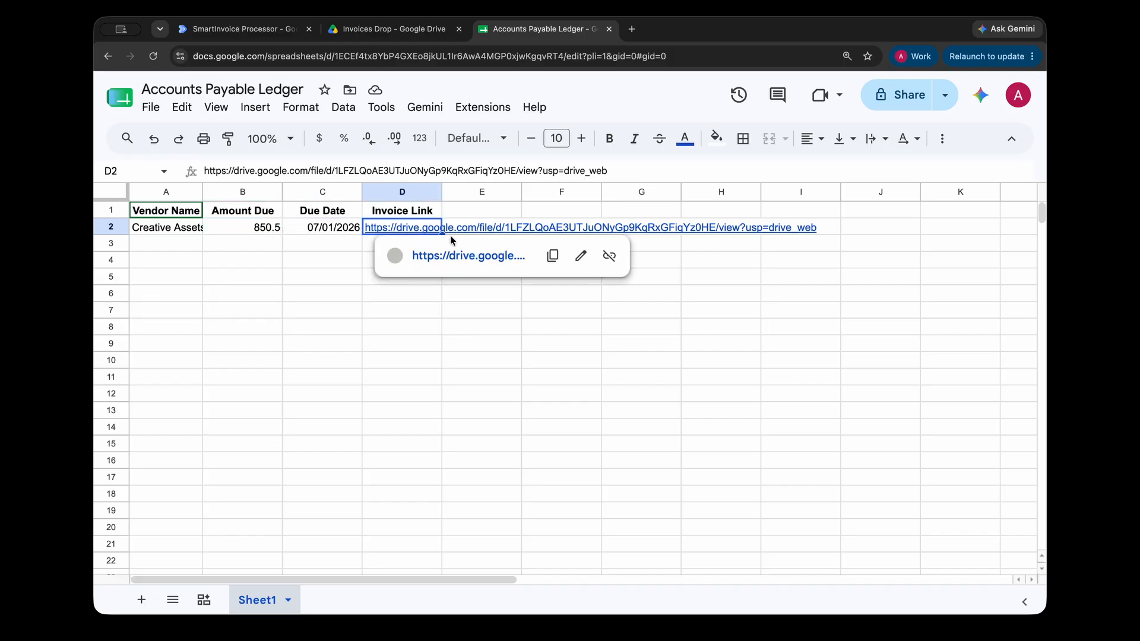
{"action": "left_click", "coordinate": [237, 30]}
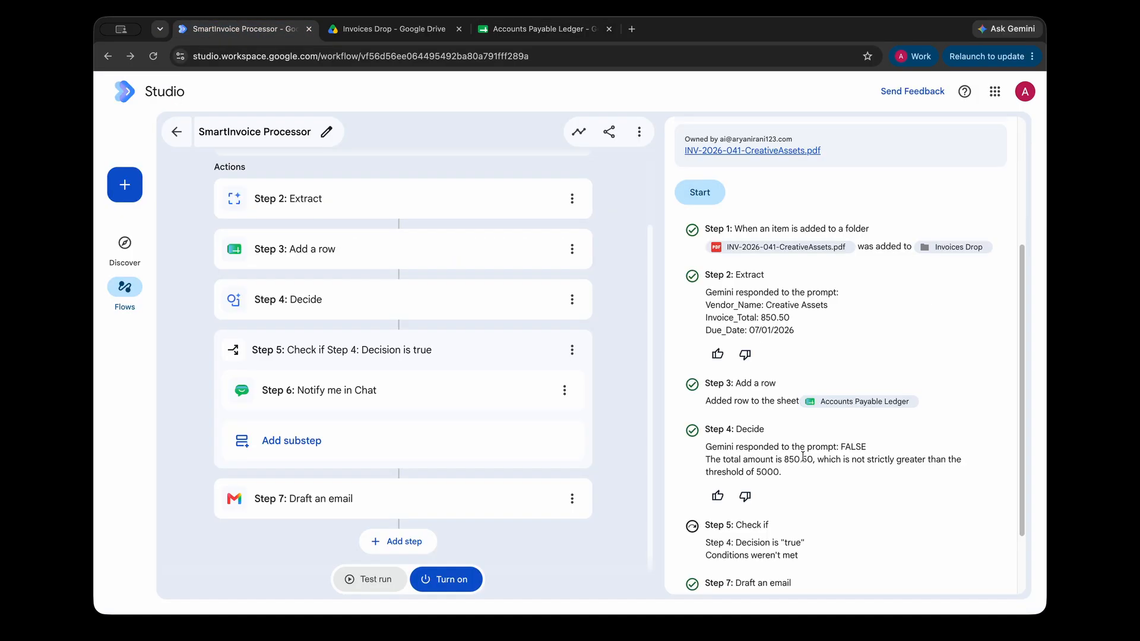
{"action": "left_click_drag", "start_coordinate": [732, 355], "coordinate": [794, 410]}
{"action": "left_click", "coordinate": [793, 409]}
{"action": "left_click_drag", "start_coordinate": [720, 374], "coordinate": [936, 410]}
{"action": "left_click", "coordinate": [863, 404]}
{"action": "left_click", "coordinate": [936, 409]}
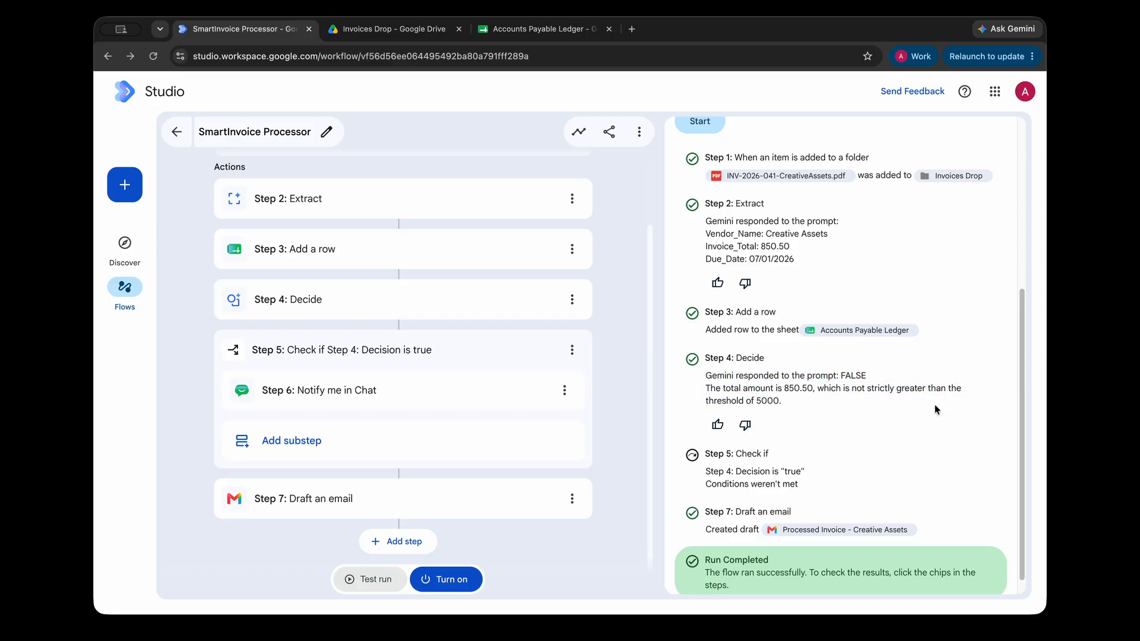
{"action": "scroll", "coordinate": [899, 435], "scroll_direction": "down", "scroll_amount": 1}
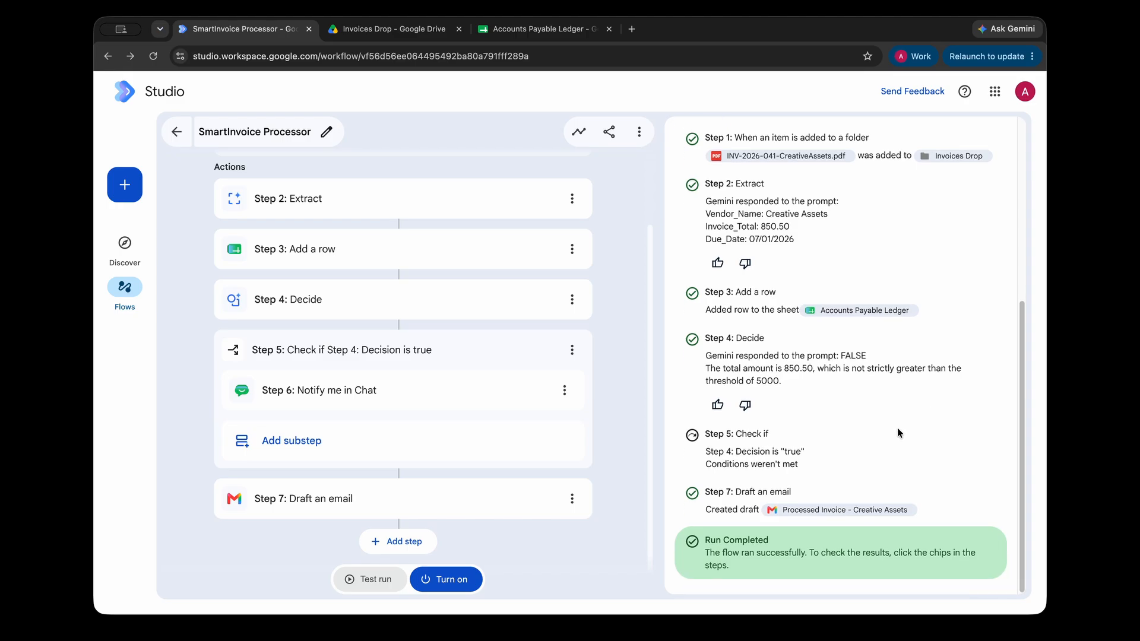
{"action": "left_click_drag", "start_coordinate": [739, 434], "coordinate": [702, 435]}
{"action": "left_click", "coordinate": [694, 476]}
{"action": "left_click_drag", "start_coordinate": [692, 475], "coordinate": [827, 469]}
{"action": "left_click", "coordinate": [836, 470]}
Open the Processed Invoice - Creative Assets draft in Gmail from the Step 7 result.
{"action": "left_click", "coordinate": [843, 510]}
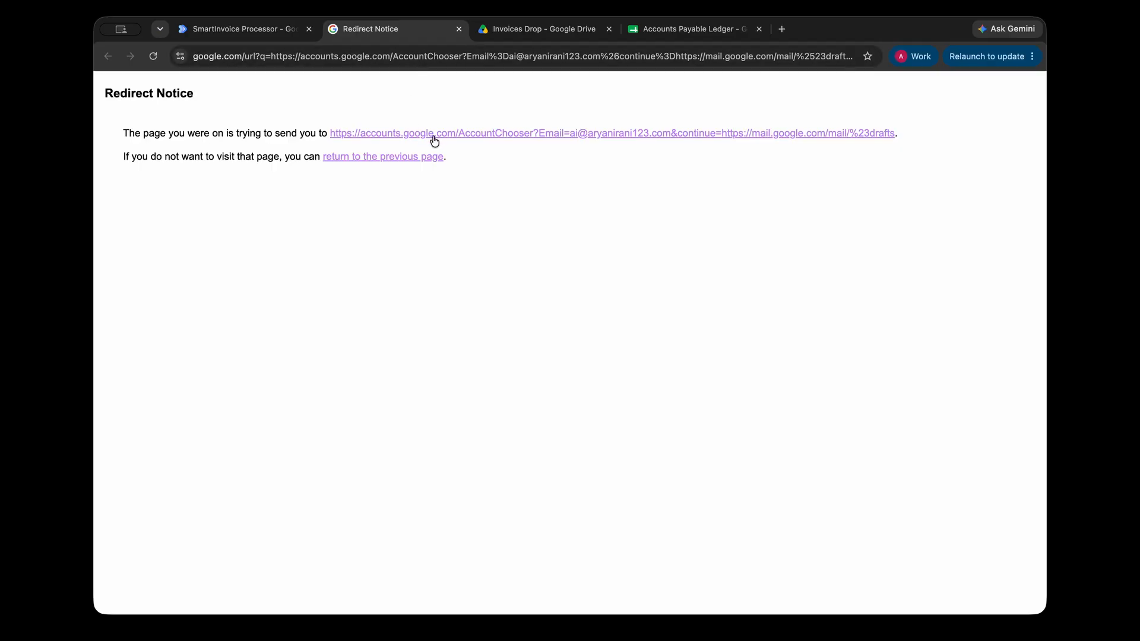
{"action": "left_click", "coordinate": [434, 137]}
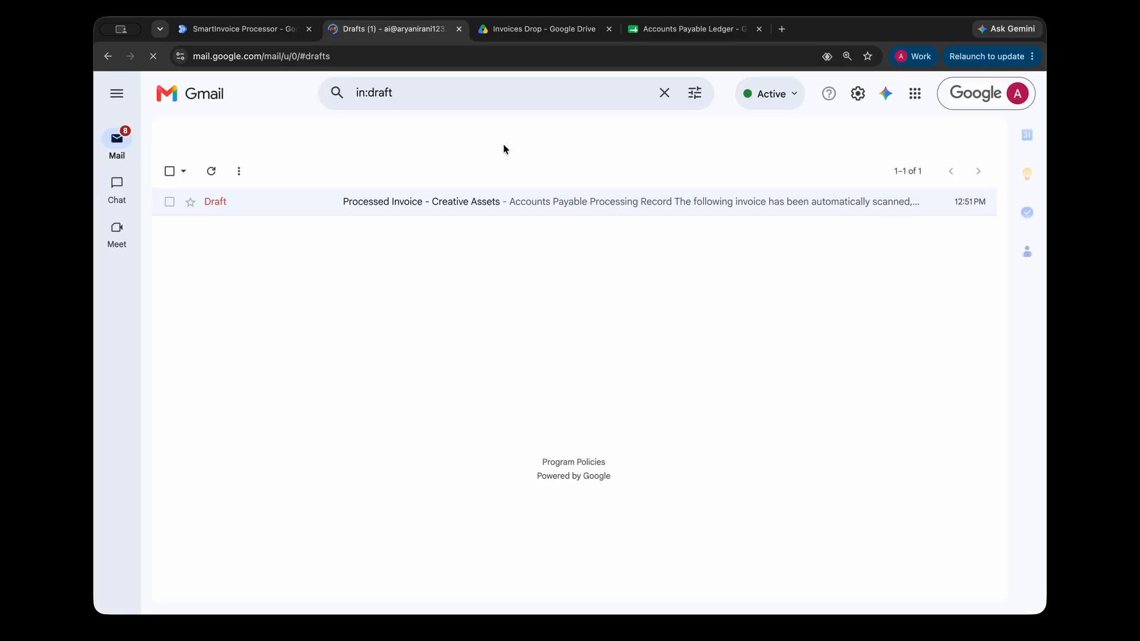
{"action": "left_click", "coordinate": [515, 205]}
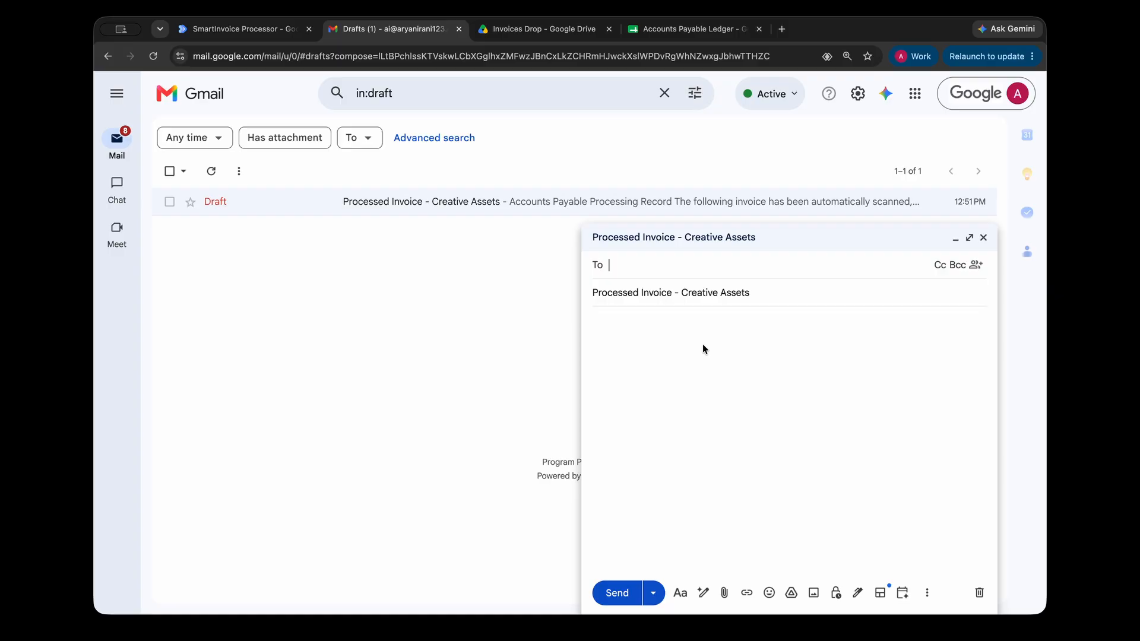
Check the draft's vendor, $850.50 total and 07/01/2026 due date, then return to the flow.
{"action": "left_click_drag", "start_coordinate": [593, 321], "coordinate": [740, 323]}
{"action": "triple_click", "coordinate": [746, 334]}
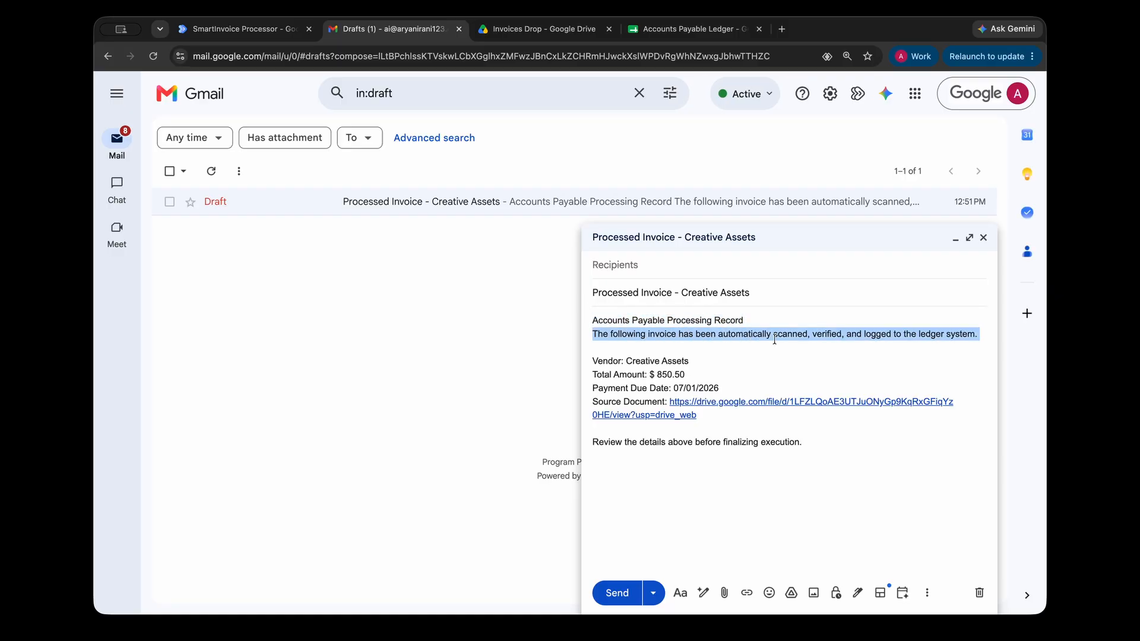
{"action": "triple_click", "coordinate": [790, 335]}
{"action": "left_click", "coordinate": [788, 364]}
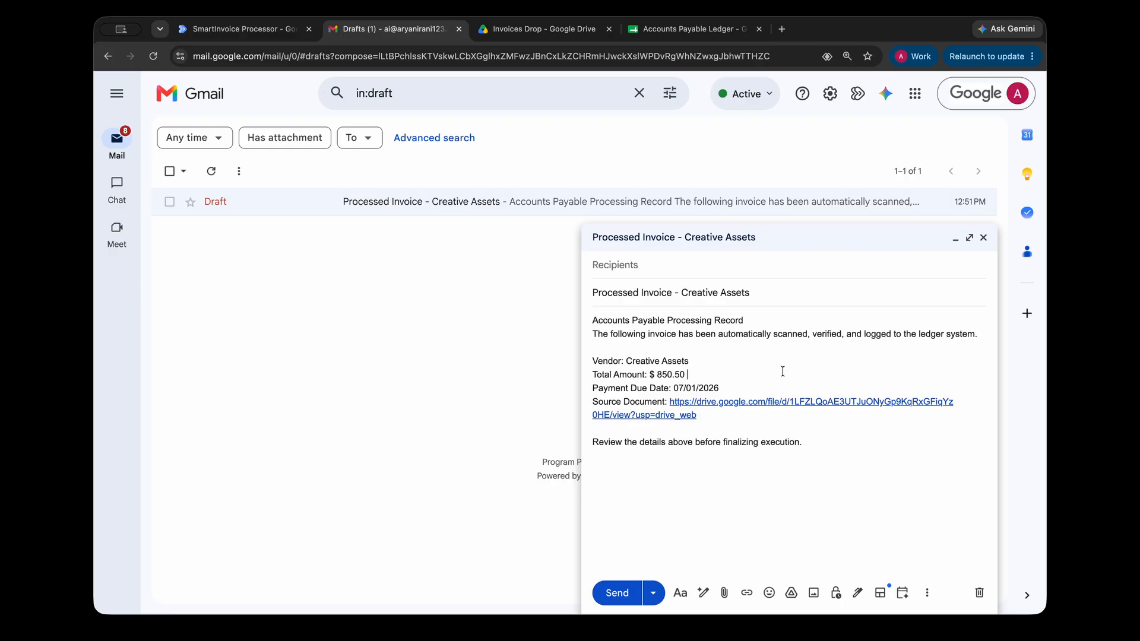
{"action": "left_click_drag", "start_coordinate": [598, 361], "coordinate": [865, 444]}
{"action": "left_click", "coordinate": [866, 444]}
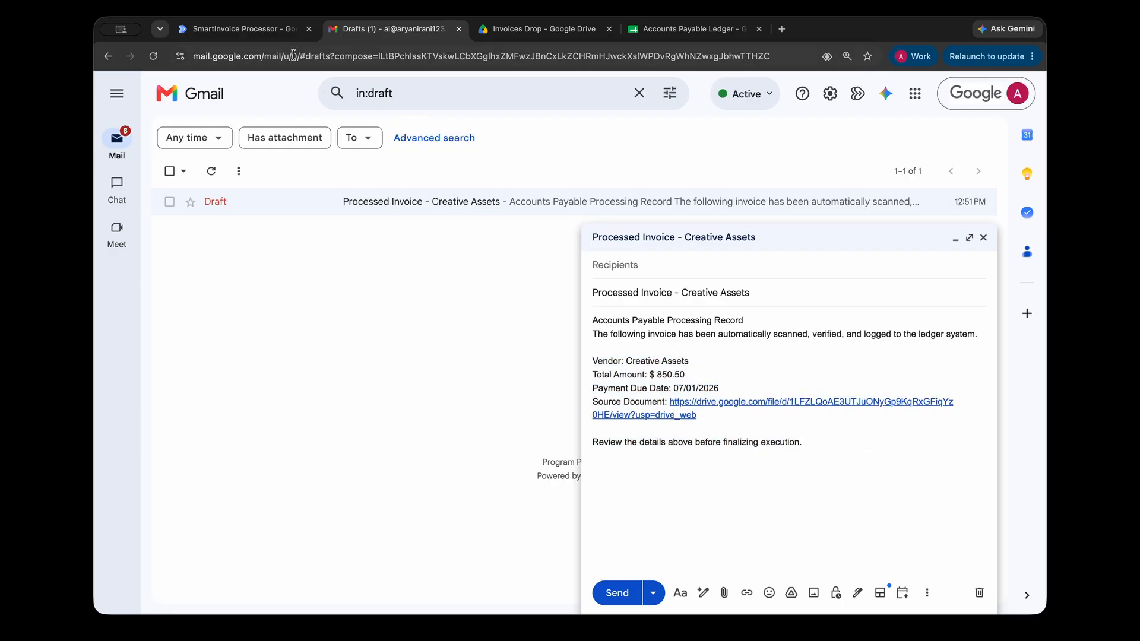
{"action": "left_click", "coordinate": [272, 34]}
{"action": "left_click", "coordinate": [364, 35]}
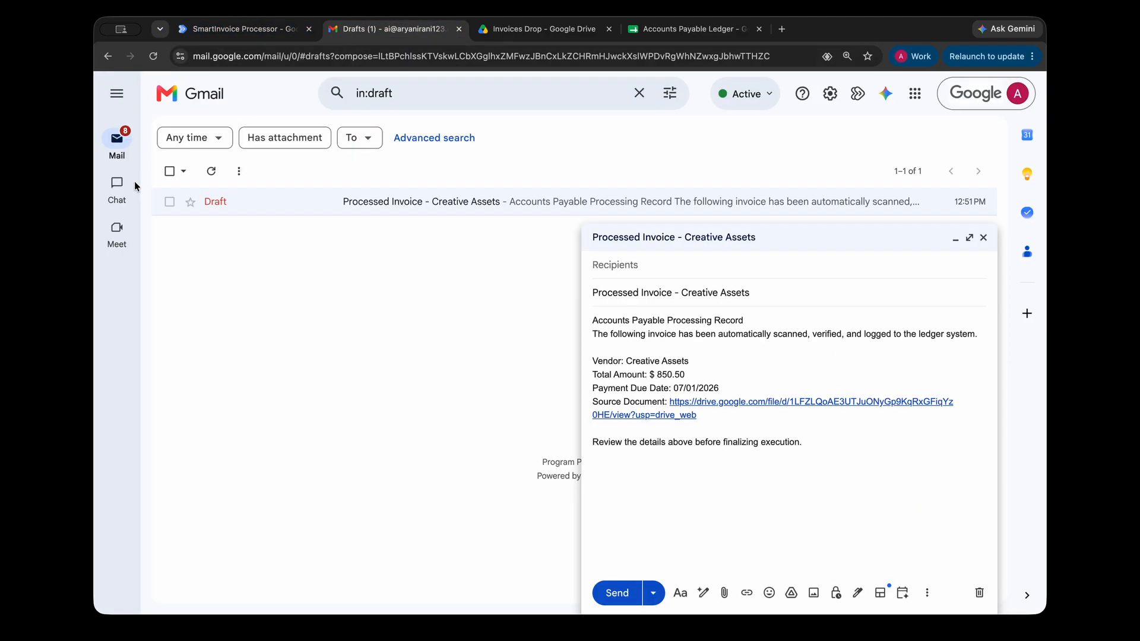
{"action": "left_click", "coordinate": [255, 36]}
Swap the test file for INV-2026-8992-CloudNexus.pdf and start the test run.
{"action": "scroll", "coordinate": [808, 319], "scroll_direction": "up", "scroll_amount": 5}
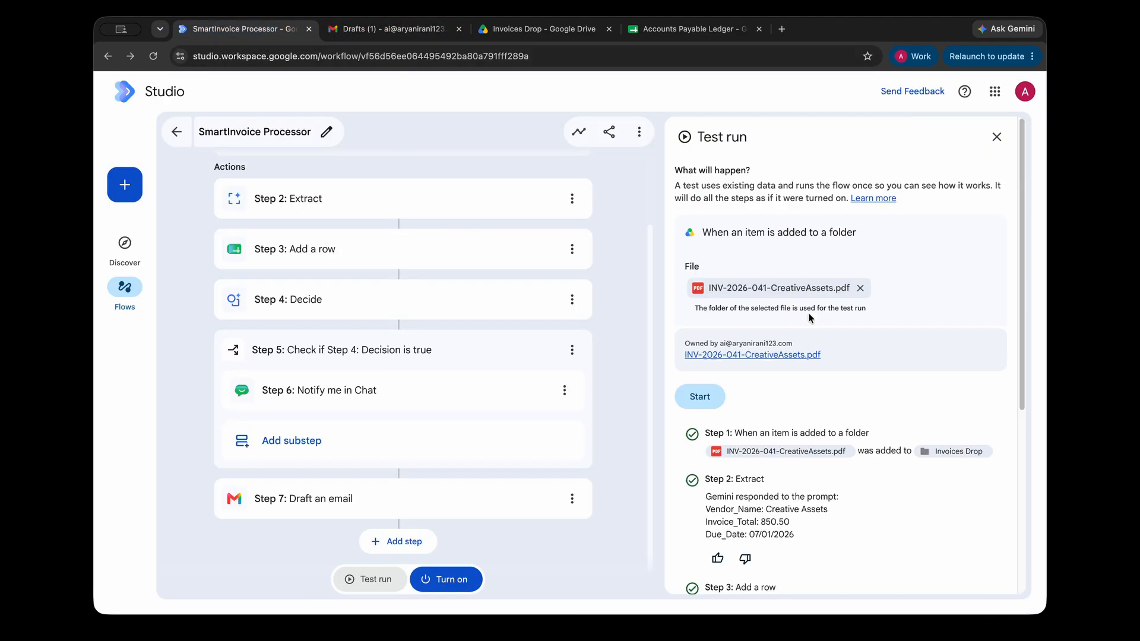
{"action": "left_click", "coordinate": [860, 288]}
{"action": "left_click", "coordinate": [727, 287]}
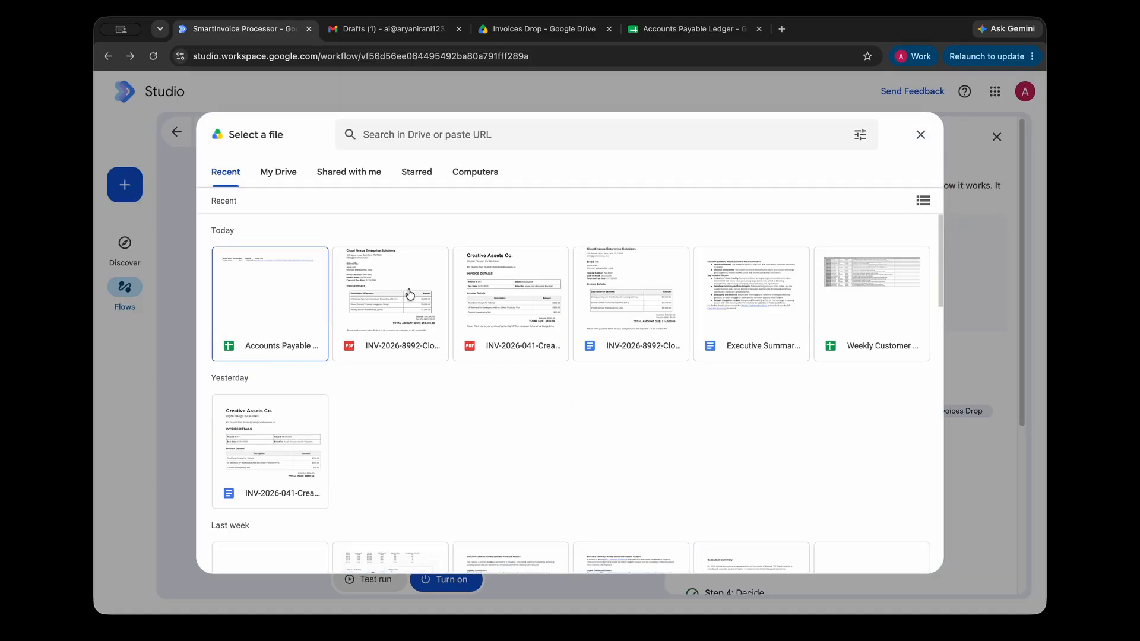
{"action": "left_click", "coordinate": [385, 340]}
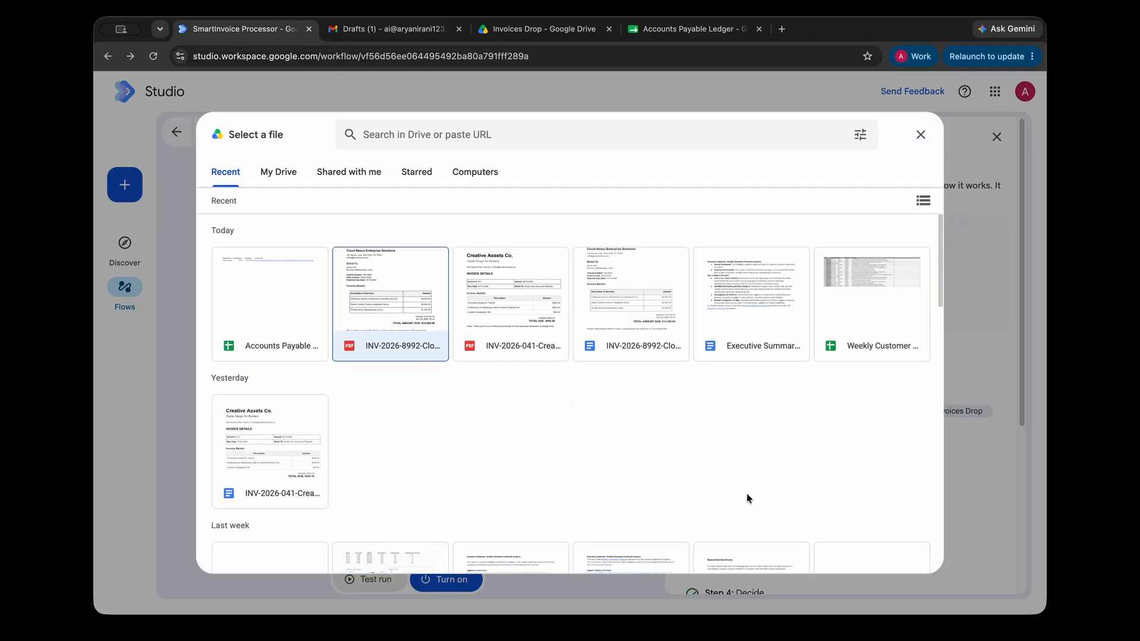
{"action": "left_click", "coordinate": [909, 561]}
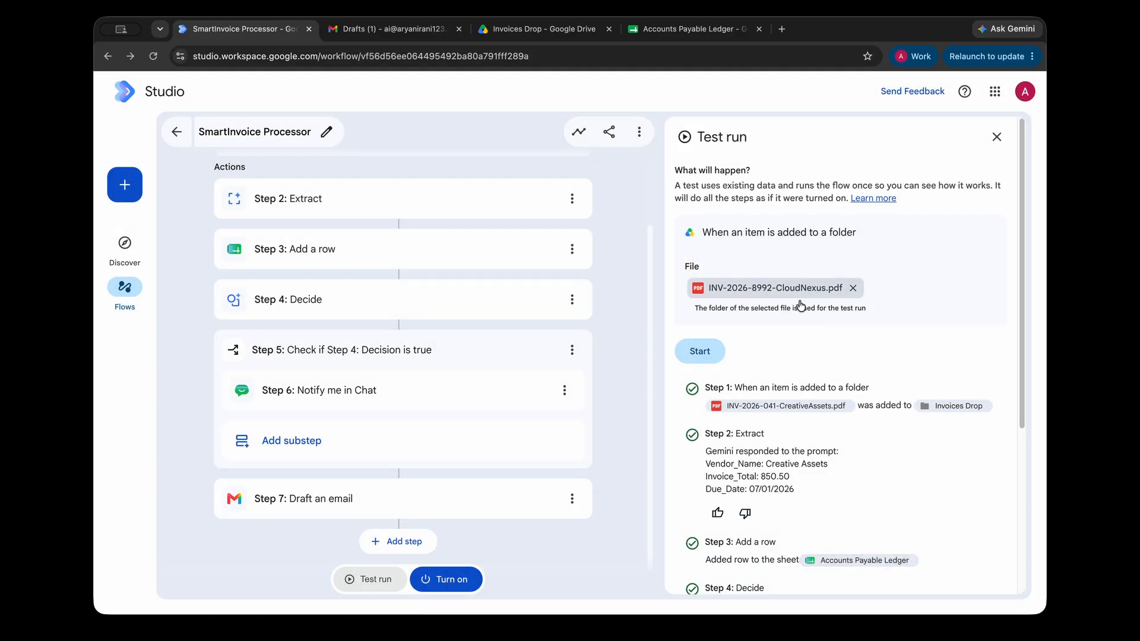
{"action": "left_click", "coordinate": [710, 398]}
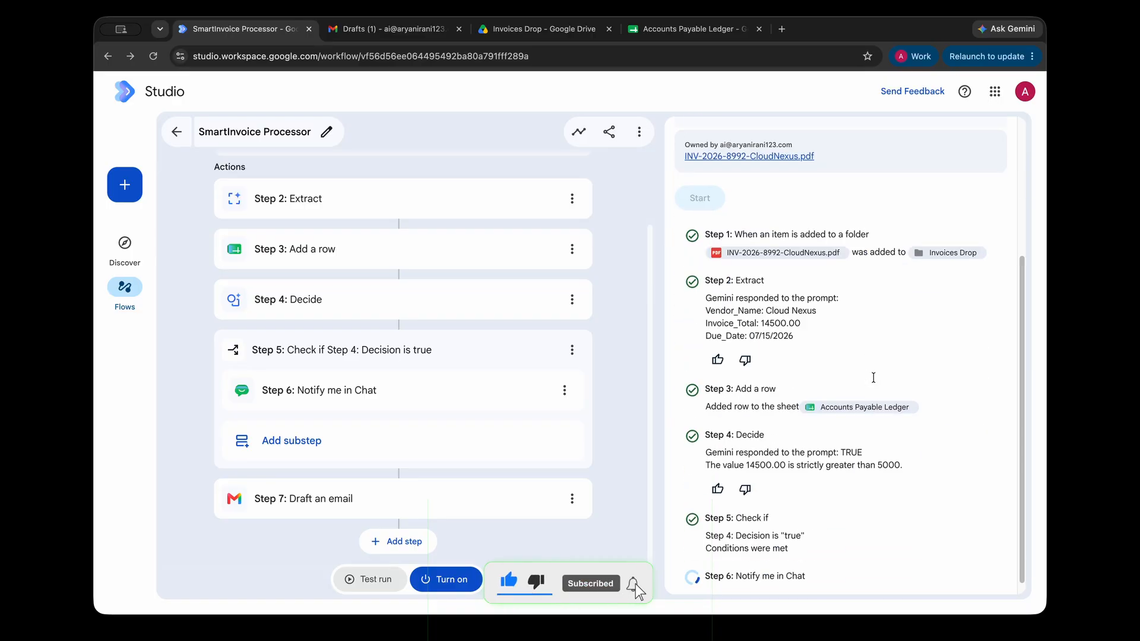
Review Step 2's extracted Cloud Nexus fields and confirm the 14500 row in the ledger.
{"action": "scroll", "coordinate": [874, 377], "scroll_direction": "up", "scroll_amount": 4}
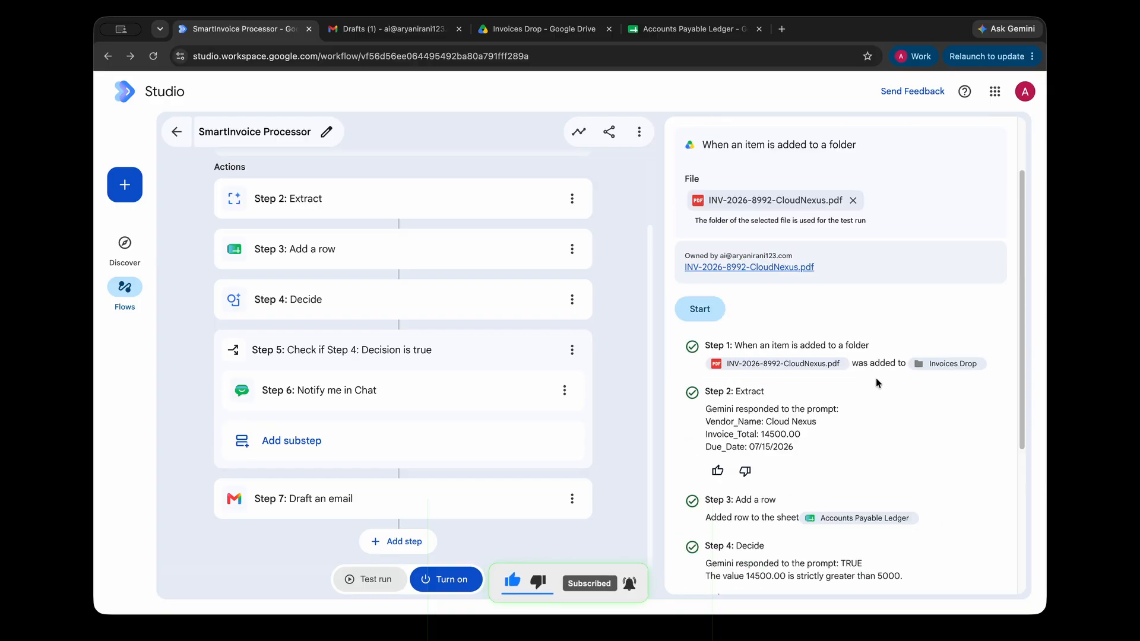
{"action": "scroll", "coordinate": [875, 378], "scroll_direction": "down", "scroll_amount": 2}
{"action": "left_click_drag", "start_coordinate": [693, 324], "coordinate": [880, 379]}
{"action": "left_click", "coordinate": [791, 351]}
{"action": "left_click_drag", "start_coordinate": [698, 308], "coordinate": [860, 387]}
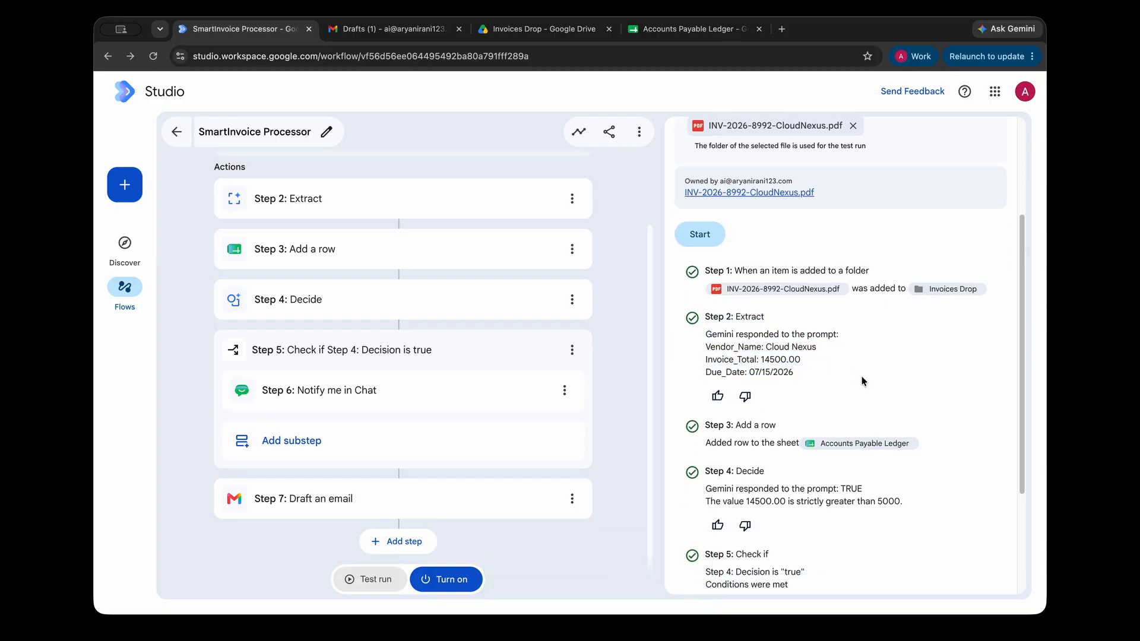
{"action": "left_click", "coordinate": [860, 387]}
{"action": "scroll", "coordinate": [861, 386], "scroll_direction": "down", "scroll_amount": 3}
{"action": "left_click", "coordinate": [676, 35]}
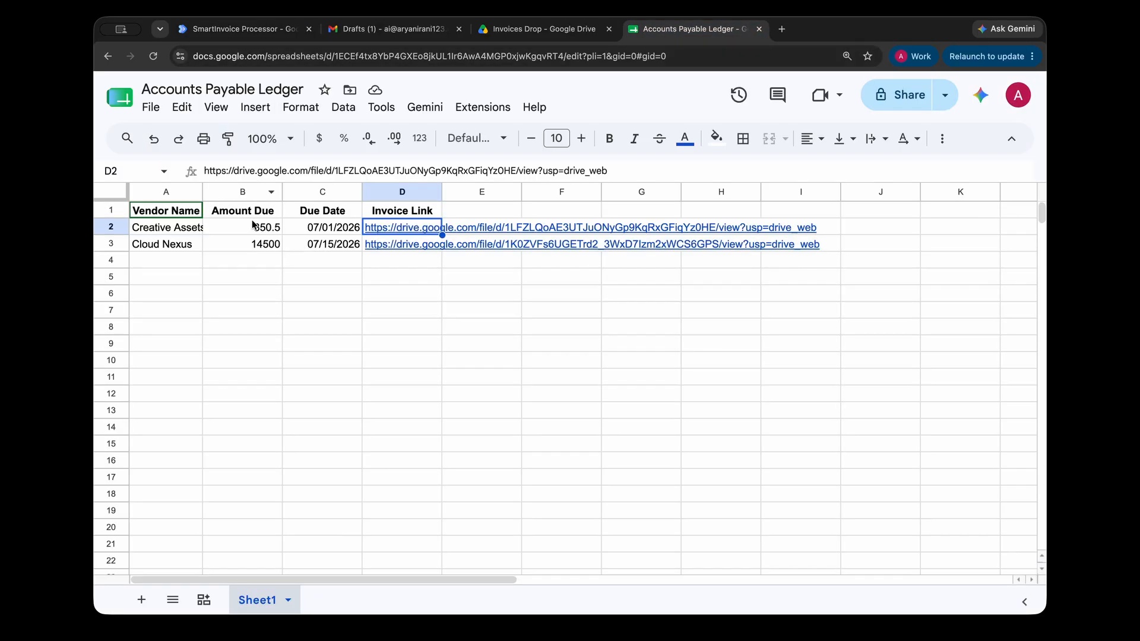
{"action": "left_click", "coordinate": [277, 33]}
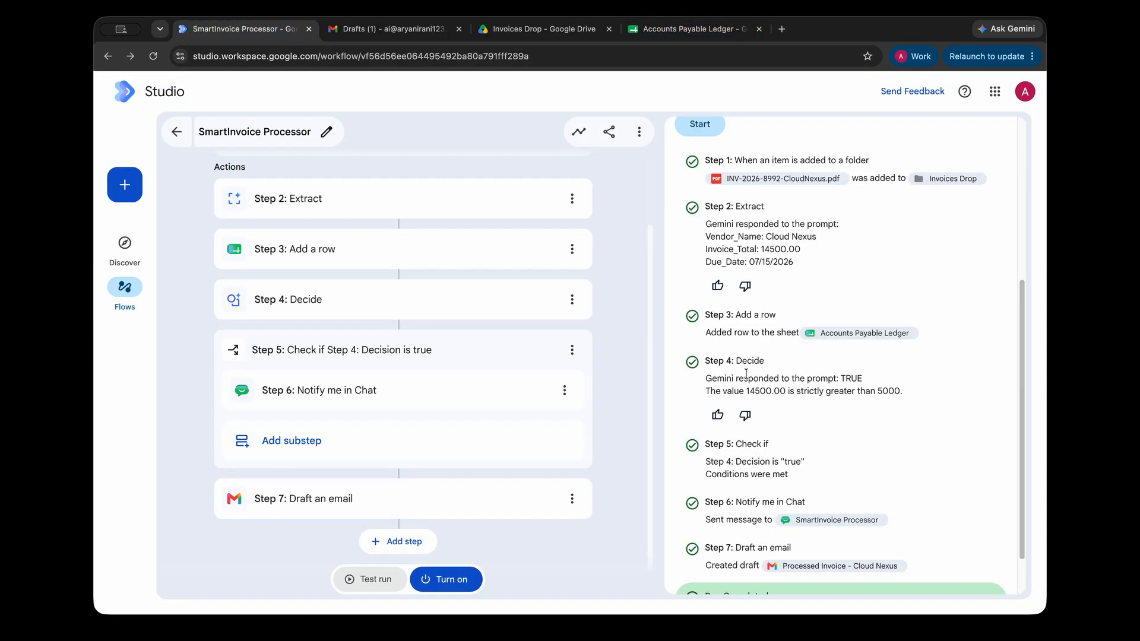
{"action": "scroll", "coordinate": [745, 375], "scroll_direction": "down", "scroll_amount": 1}
Confirm Step 4 returned TRUE and Step 5 reports Conditions were met.
{"action": "left_click_drag", "start_coordinate": [706, 369], "coordinate": [904, 385]}
{"action": "left_click", "coordinate": [909, 393]}
{"action": "double_click", "coordinate": [849, 369]}
{"action": "triple_click", "coordinate": [849, 368]}
{"action": "left_click", "coordinate": [885, 379]}
{"action": "triple_click", "coordinate": [885, 379]}
{"action": "left_click", "coordinate": [868, 412]}
{"action": "triple_click", "coordinate": [688, 458]}
{"action": "left_click", "coordinate": [688, 458]}
Check Step 6's message-sent result and Step 7, then open the sent Chat message.
{"action": "scroll", "coordinate": [713, 457], "scroll_direction": "down", "scroll_amount": 1}
{"action": "left_click_drag", "start_coordinate": [707, 467], "coordinate": [934, 470]}
{"action": "left_click", "coordinate": [934, 471]}
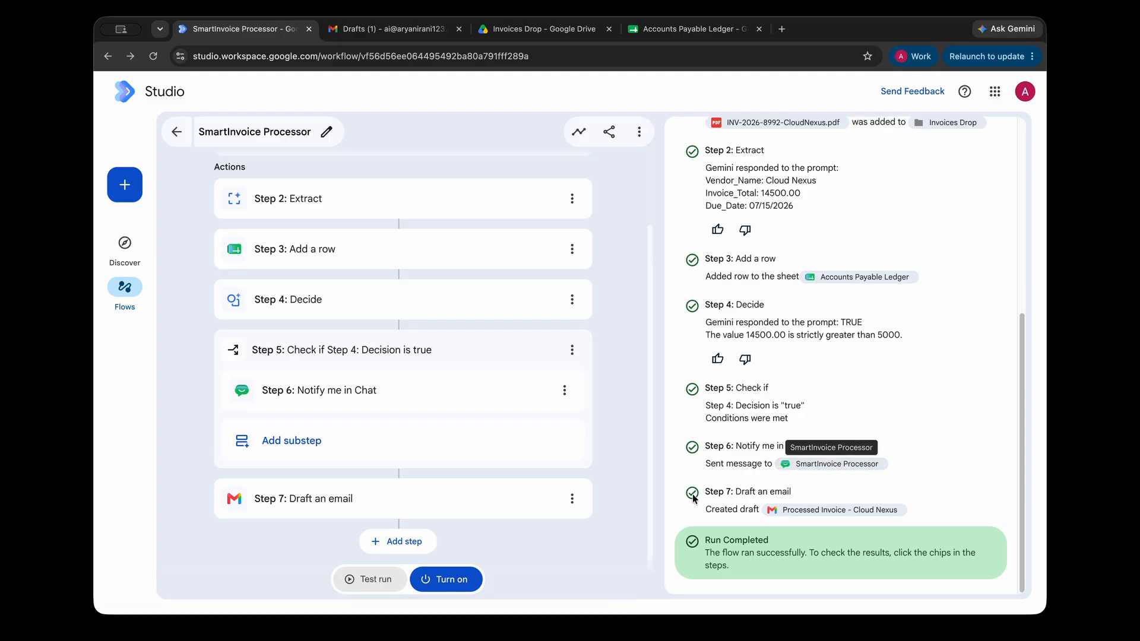
{"action": "triple_click", "coordinate": [848, 500]}
{"action": "left_click", "coordinate": [886, 493]}
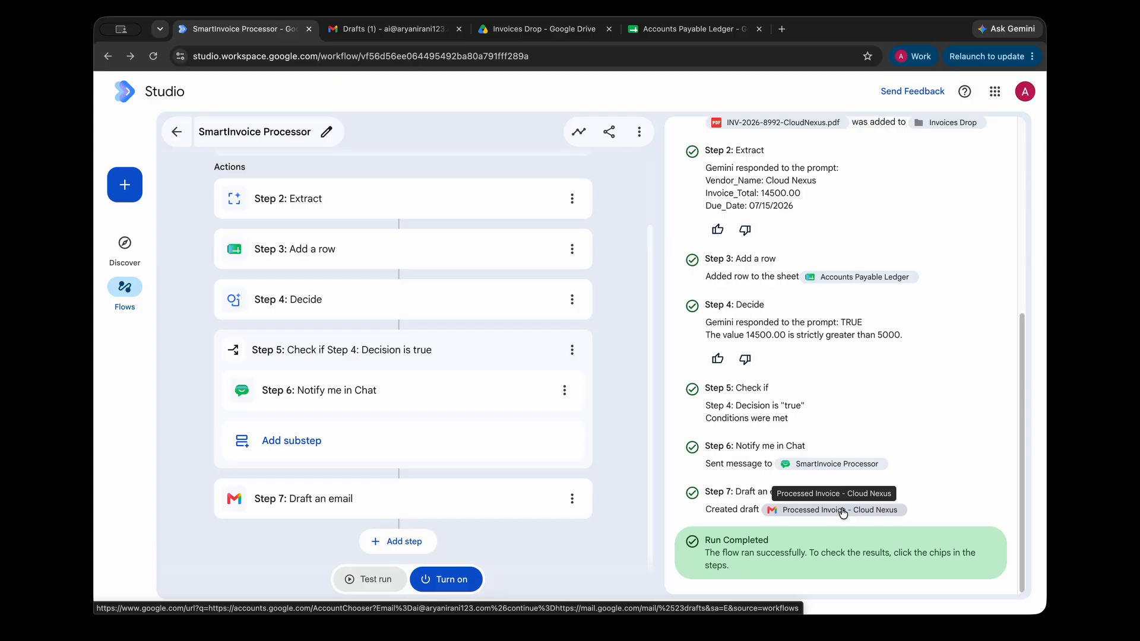
{"action": "left_click", "coordinate": [843, 465]}
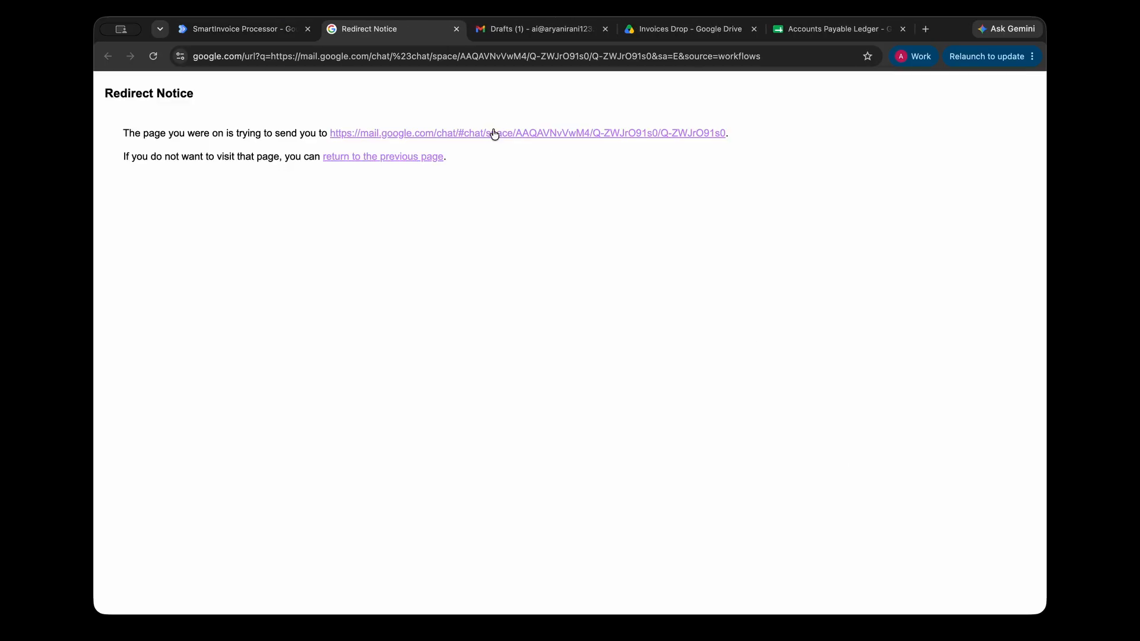
Read the Cloud Nexus $14500.00 approval-required alert in the Chat space, then go to Gmail drafts.
{"action": "left_click", "coordinate": [494, 134]}
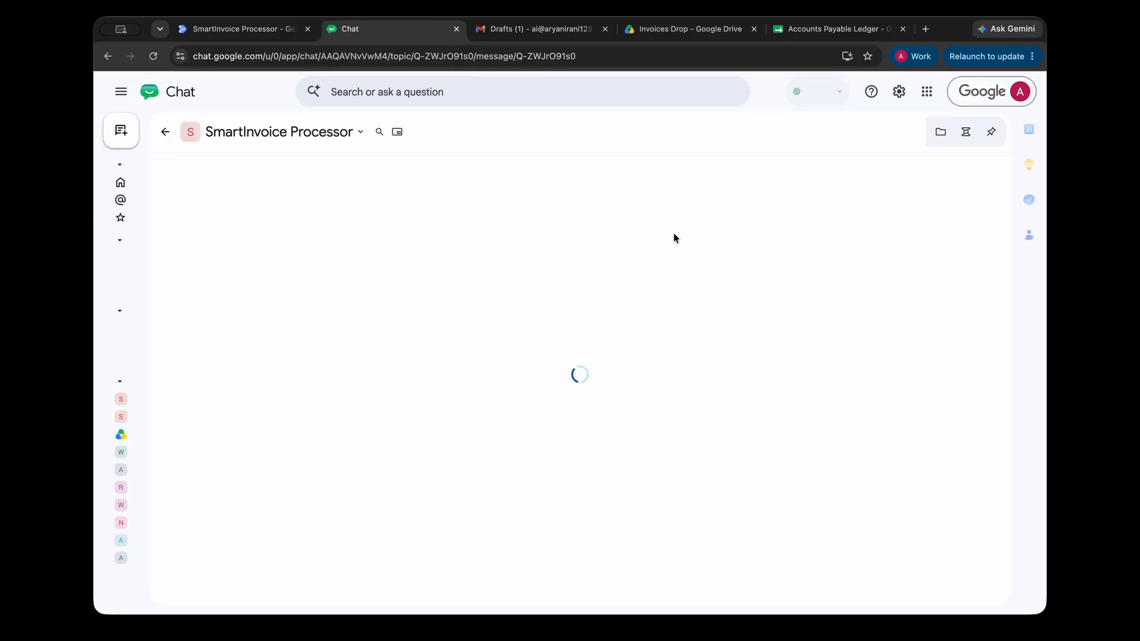
{"action": "left_click_drag", "start_coordinate": [348, 306], "coordinate": [563, 321]}
{"action": "triple_click", "coordinate": [568, 323]}
{"action": "double_click", "coordinate": [594, 313]}
{"action": "left_click", "coordinate": [636, 320]}
{"action": "left_click_drag", "start_coordinate": [344, 325], "coordinate": [422, 327]}
{"action": "left_click", "coordinate": [505, 329]}
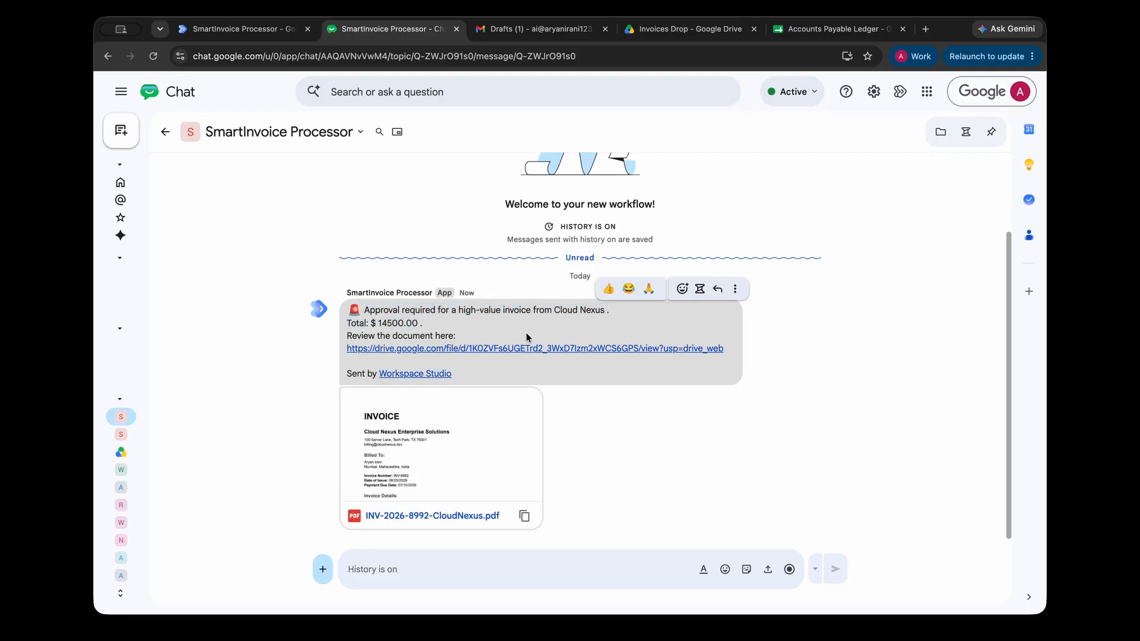
{"action": "double_click", "coordinate": [520, 371]}
{"action": "left_click", "coordinate": [559, 373]}
{"action": "left_click", "coordinate": [557, 36]}
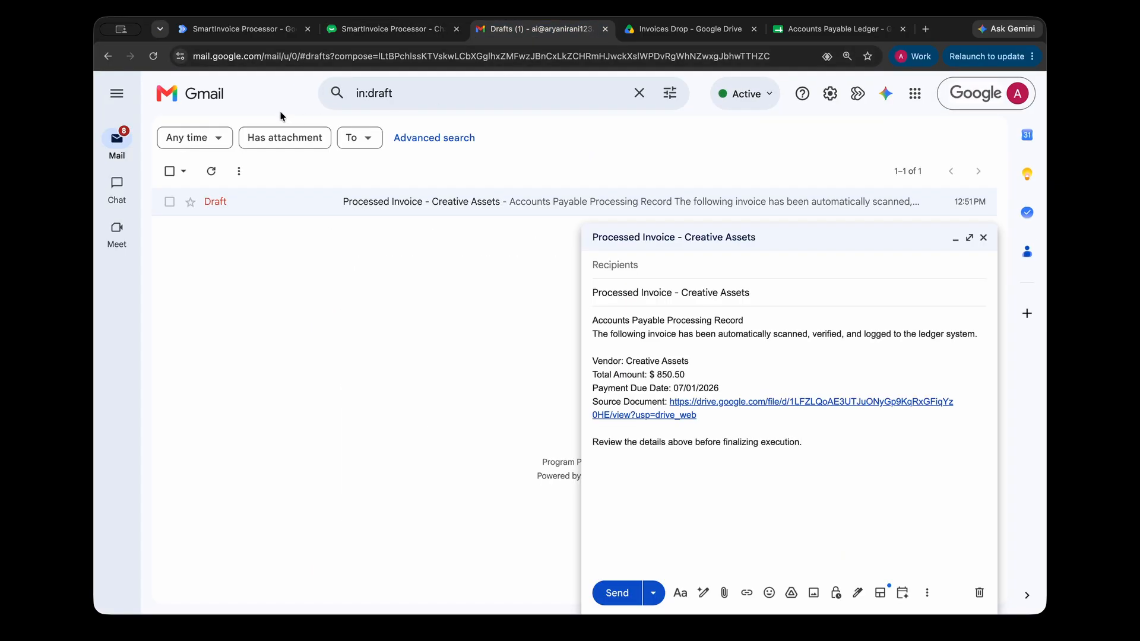
Refresh Drafts, open 'Processed Invoice - Cloud Nexus' and close the Creative Assets draft.
{"action": "left_click", "coordinate": [202, 169]}
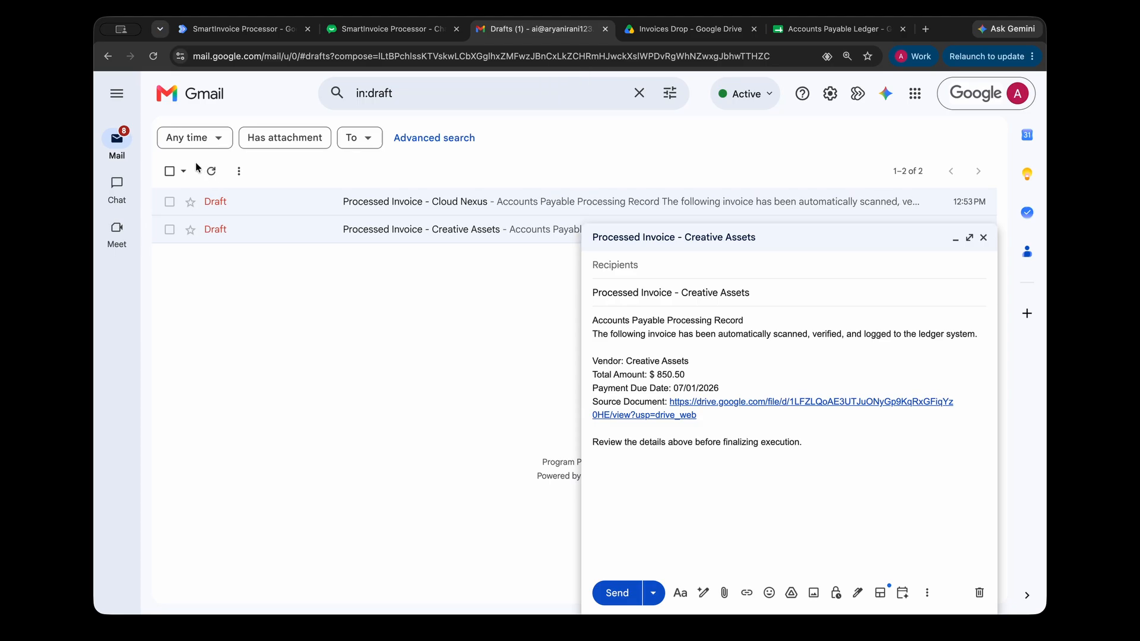
{"action": "left_click", "coordinate": [436, 207]}
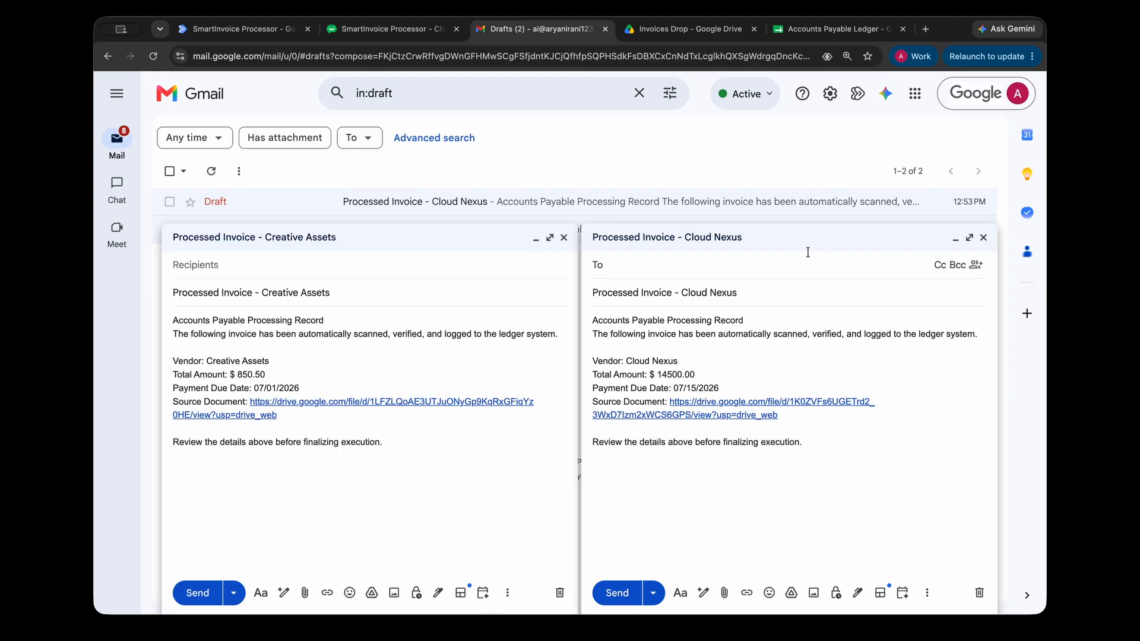
{"action": "left_click", "coordinate": [564, 237]}
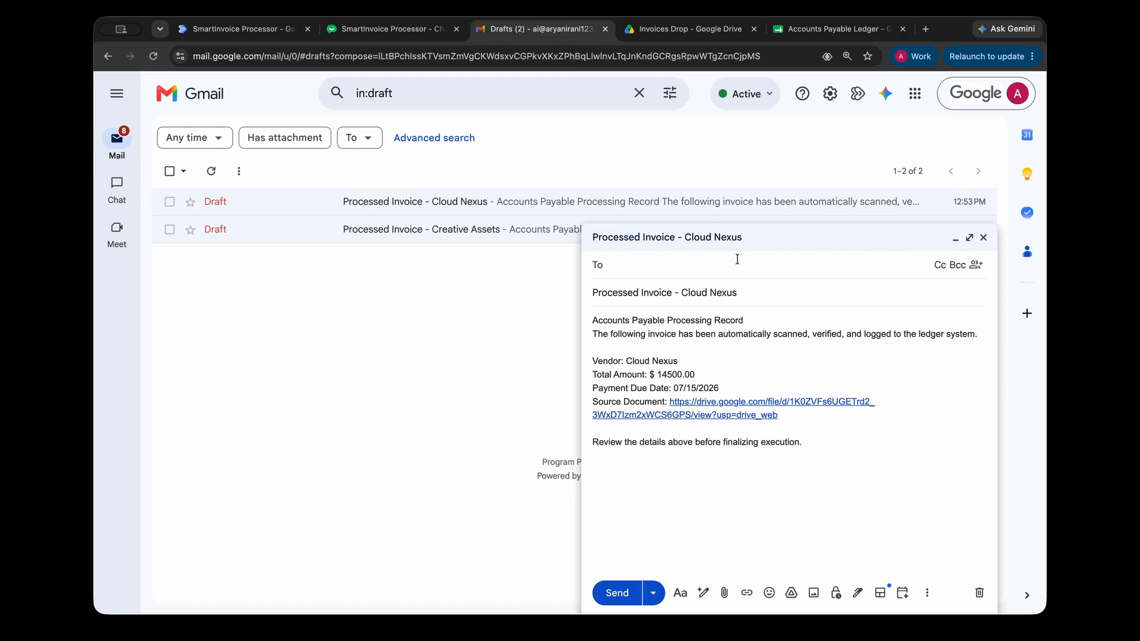
{"action": "left_click_drag", "start_coordinate": [592, 321], "coordinate": [753, 375]}
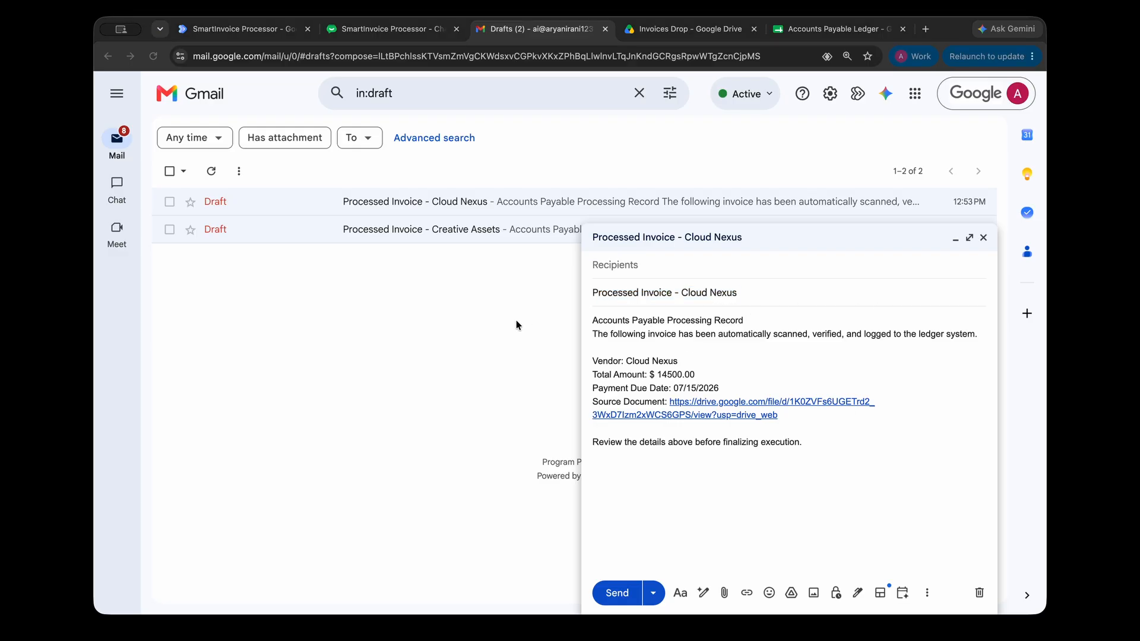
{"action": "left_click", "coordinate": [515, 320]}
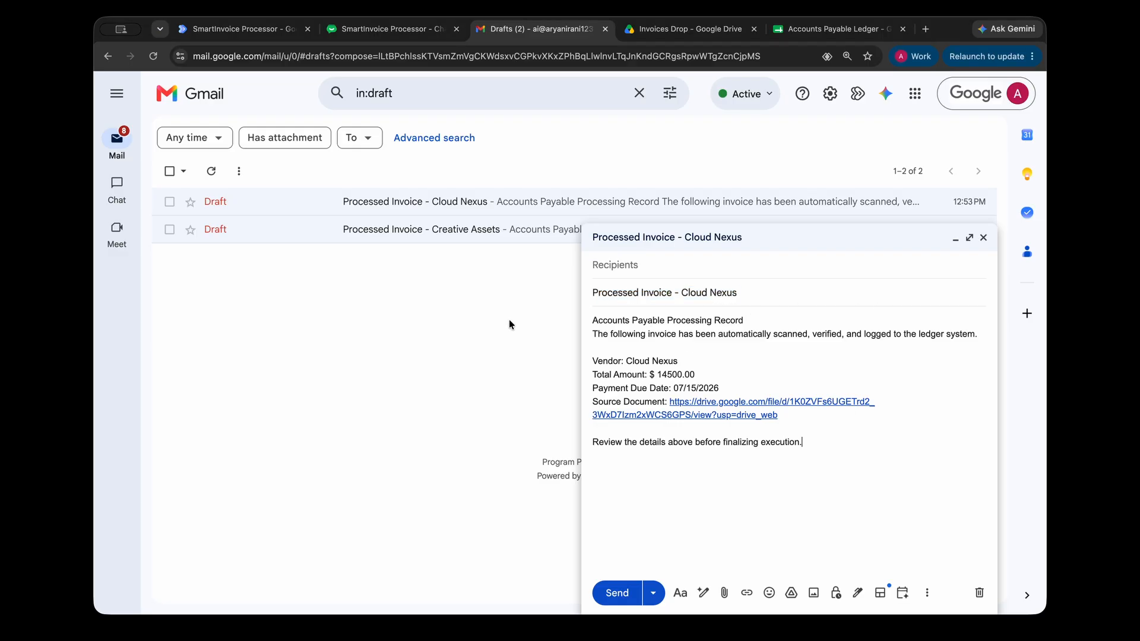